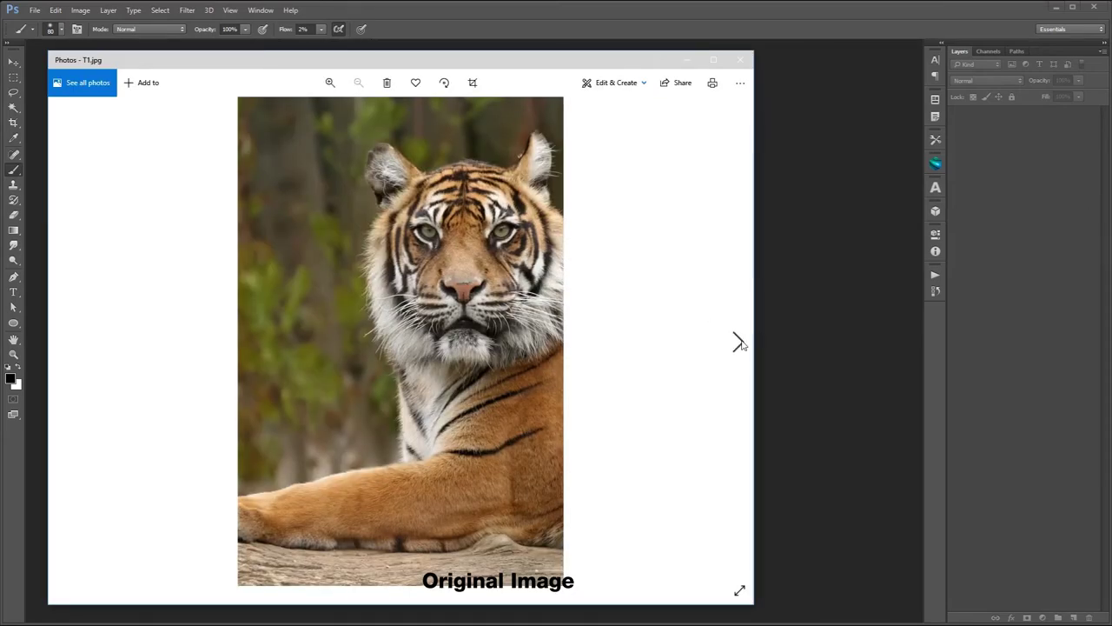
Compare the original and painted tiger, football player, portrait, alley, parrot, tulips and boat photos.
click(739, 343)
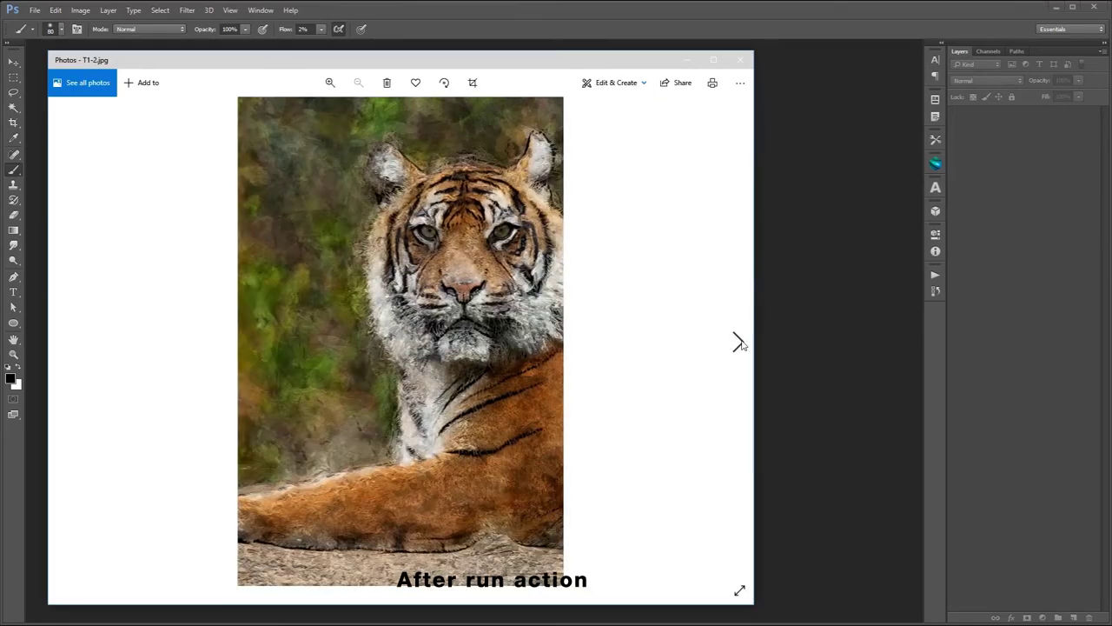
click(739, 343)
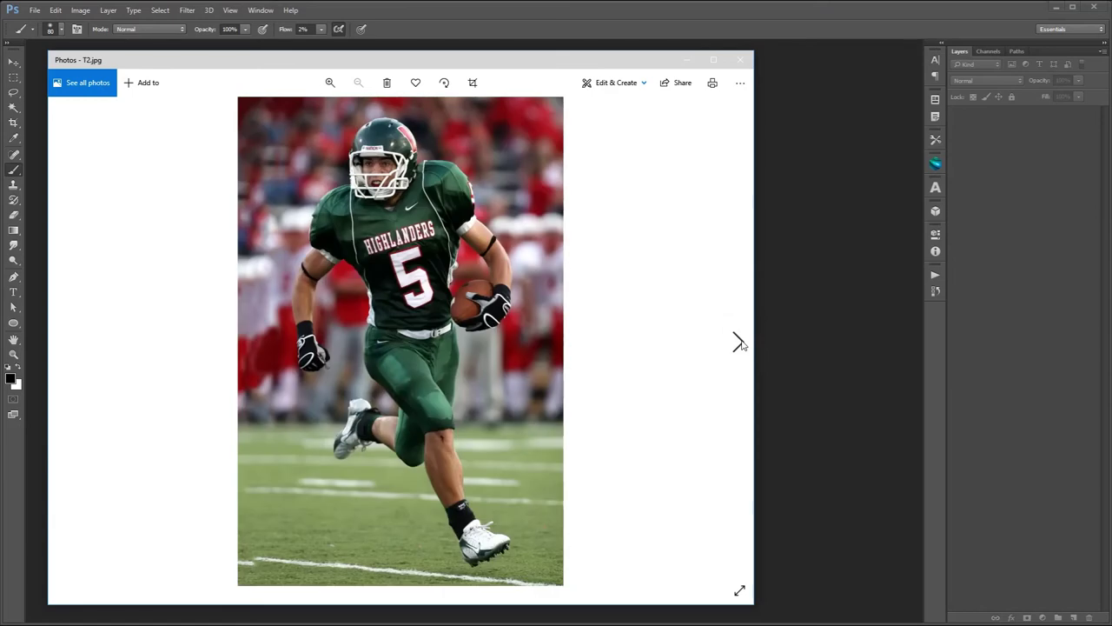
click(739, 344)
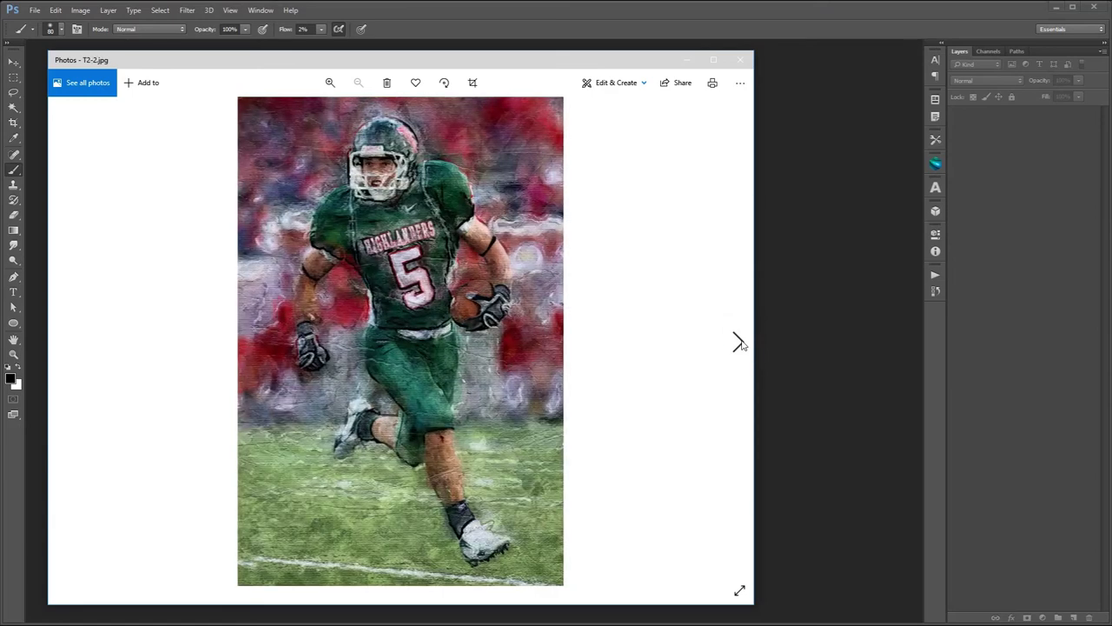
click(739, 343)
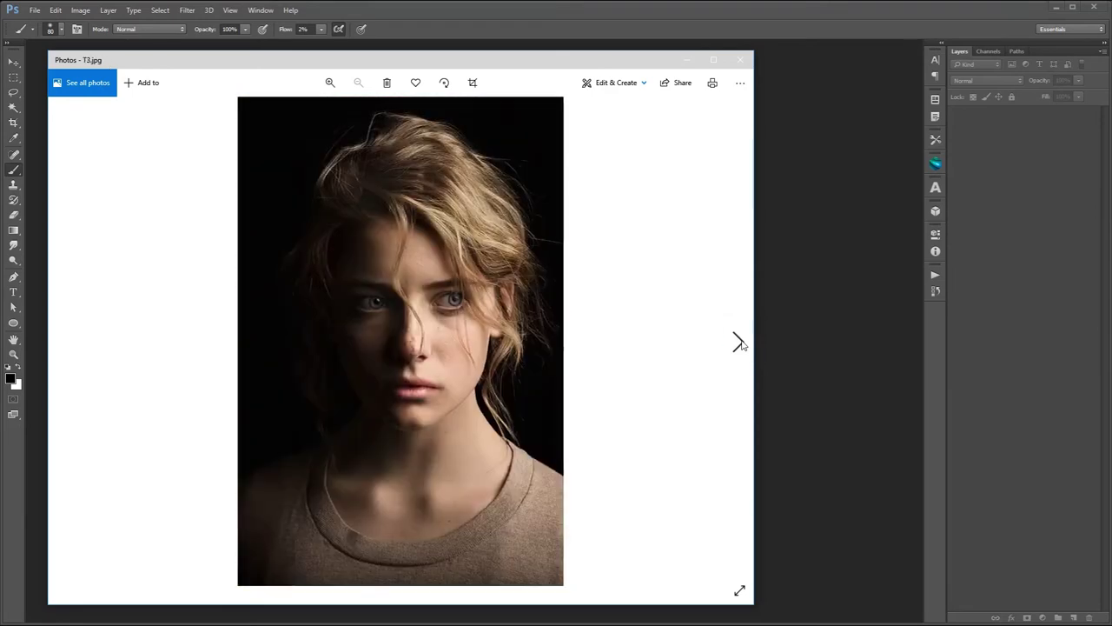
click(739, 343)
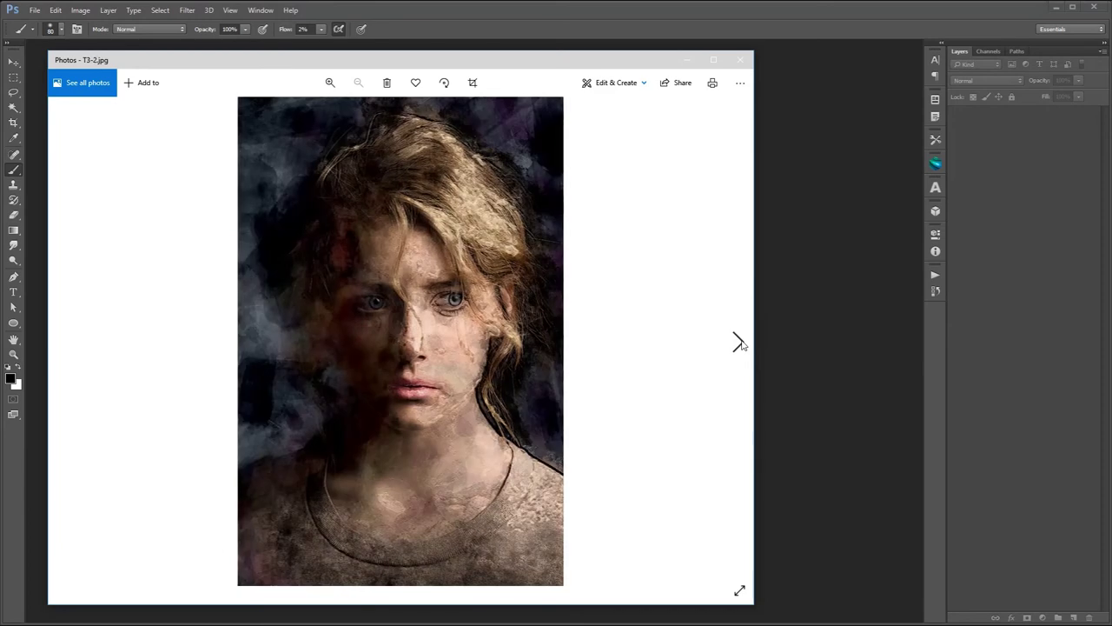
click(739, 344)
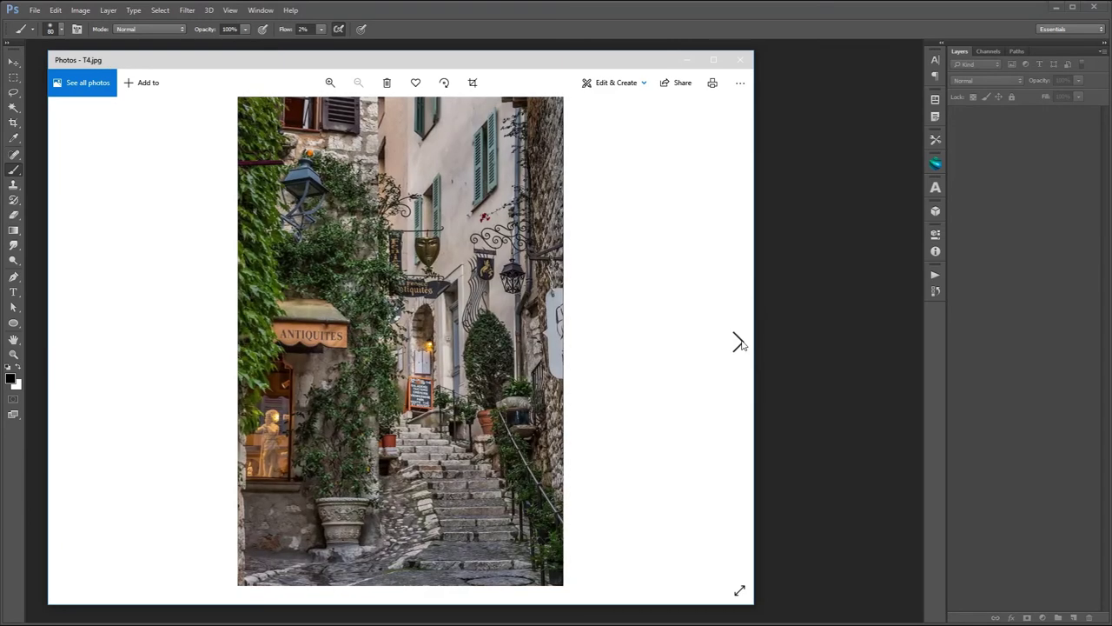
click(740, 344)
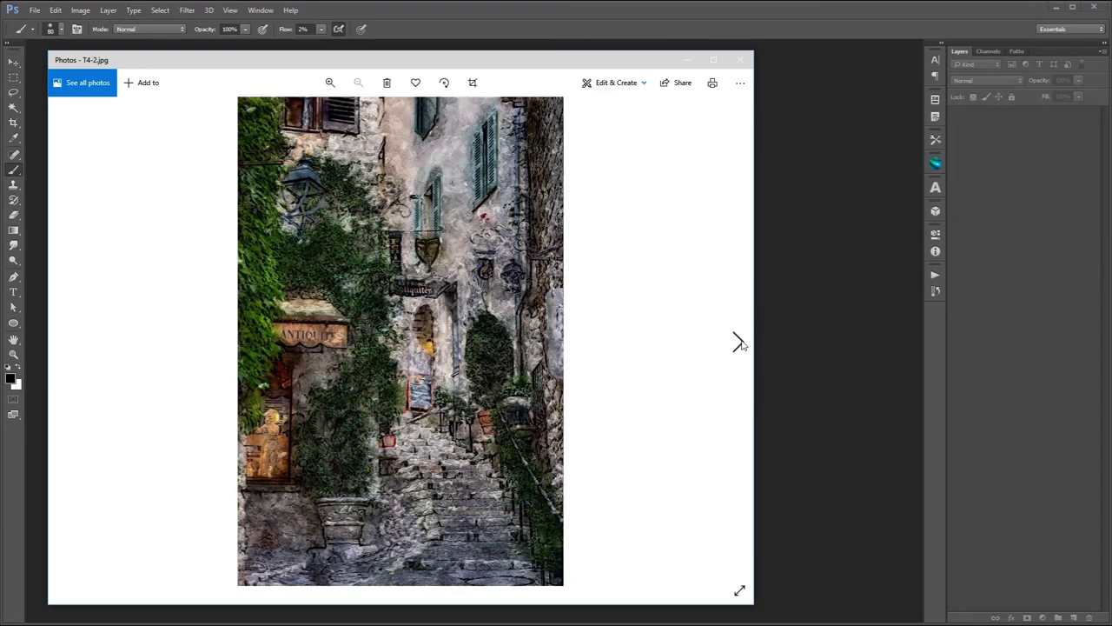
click(739, 343)
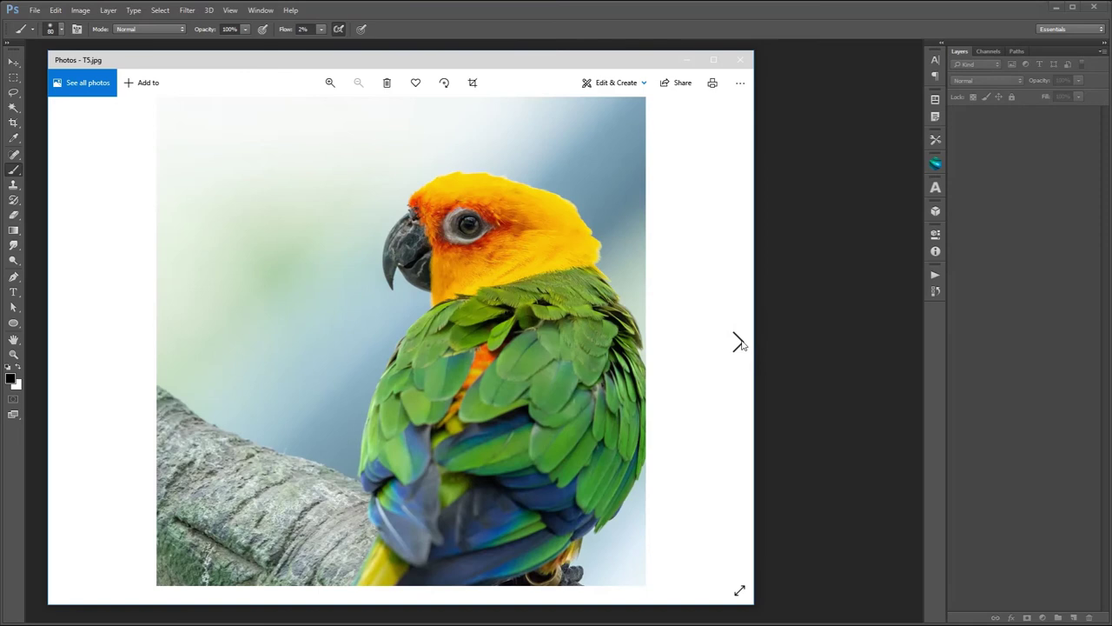
click(739, 343)
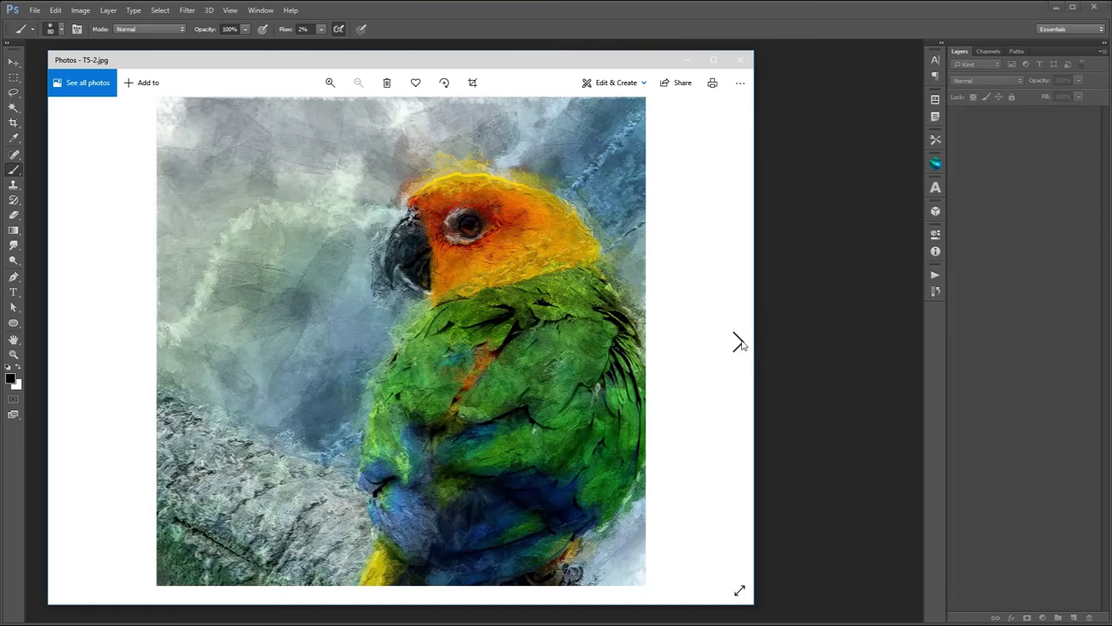
click(739, 344)
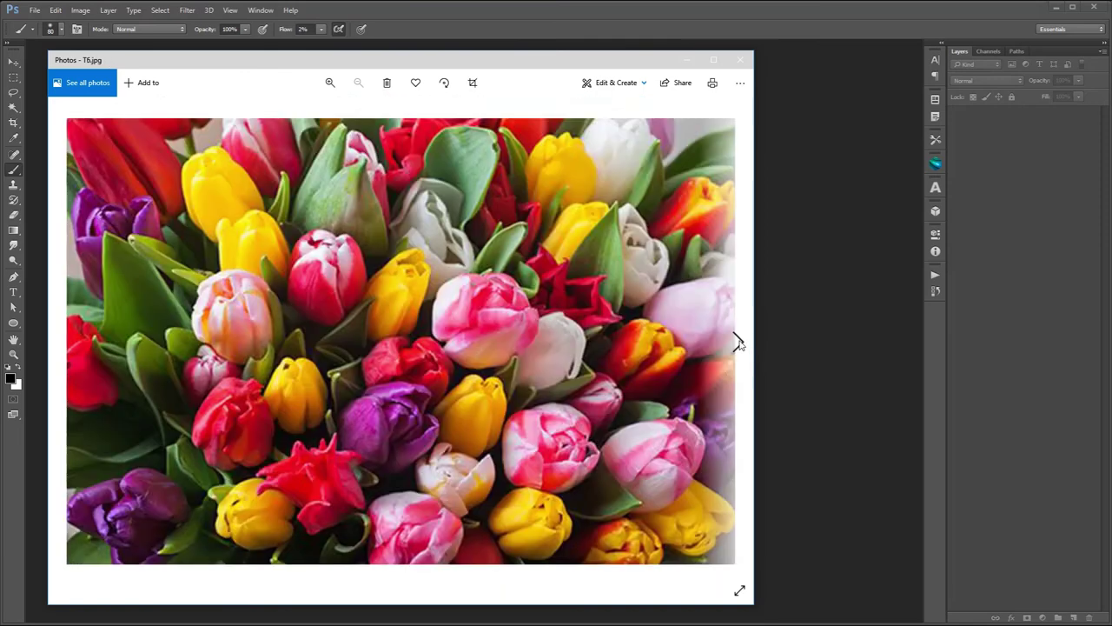
click(739, 343)
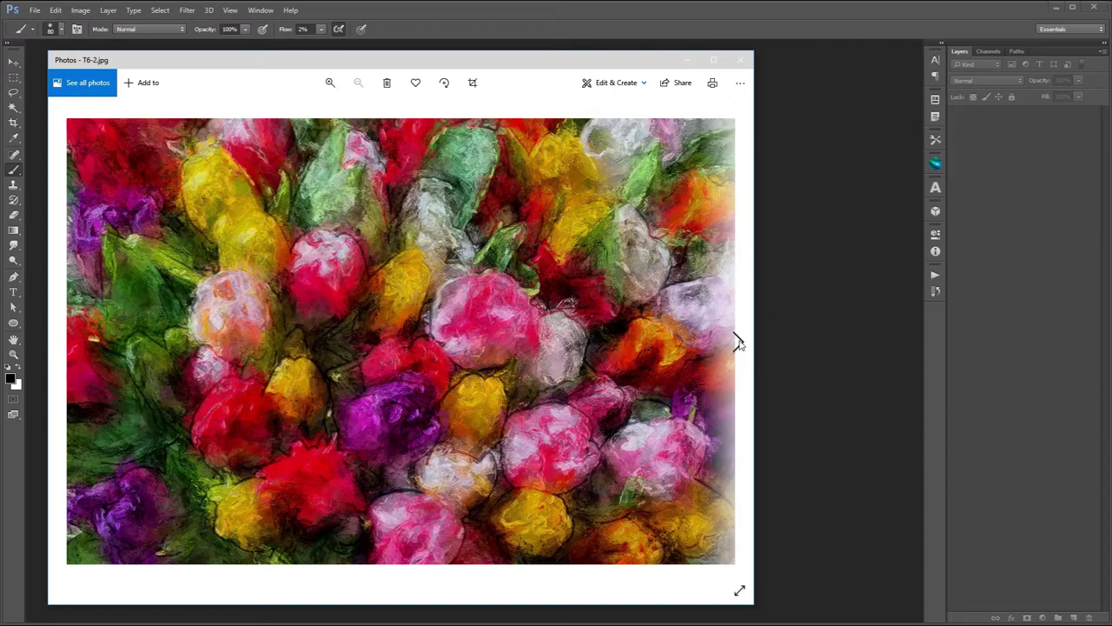
click(739, 343)
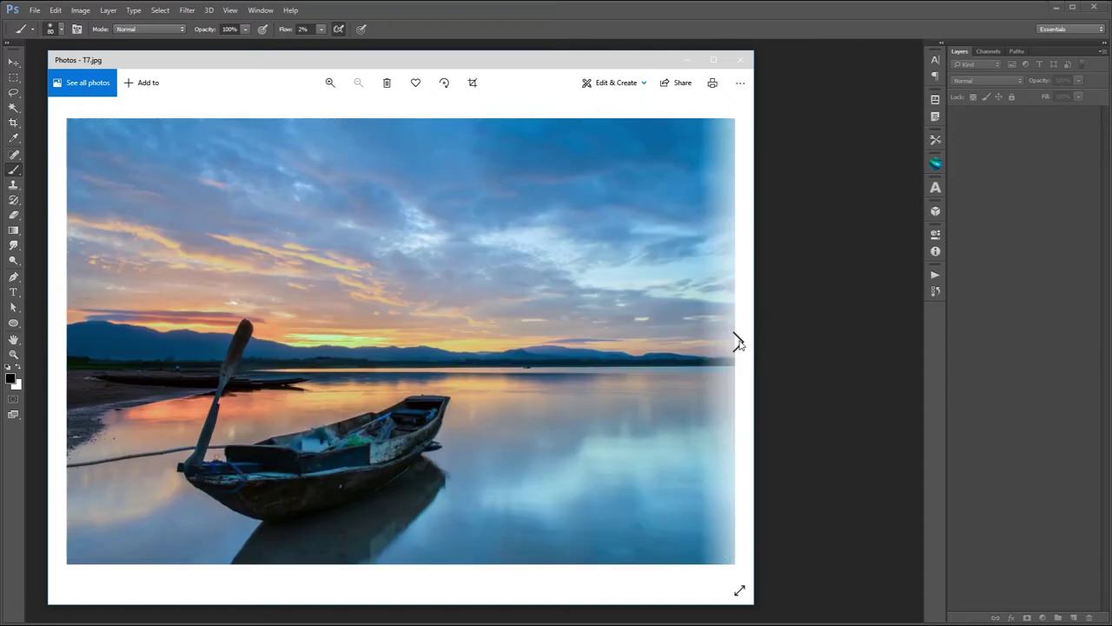
click(739, 343)
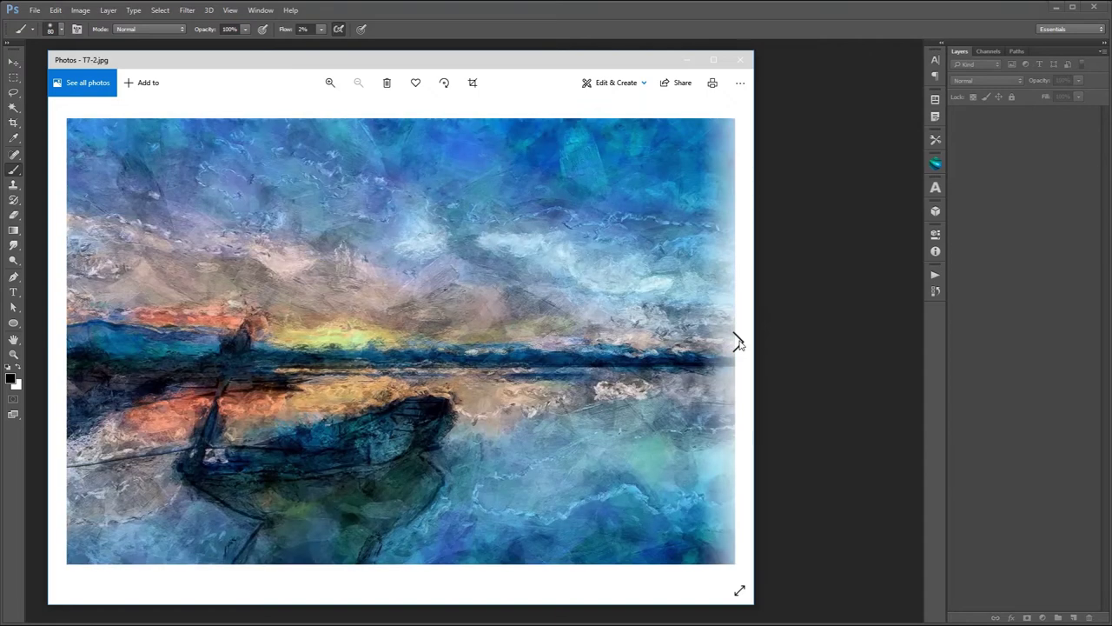
Compare the village, forest, beagle, river, portrait, boy and old man pairs, then close Photos.
click(738, 341)
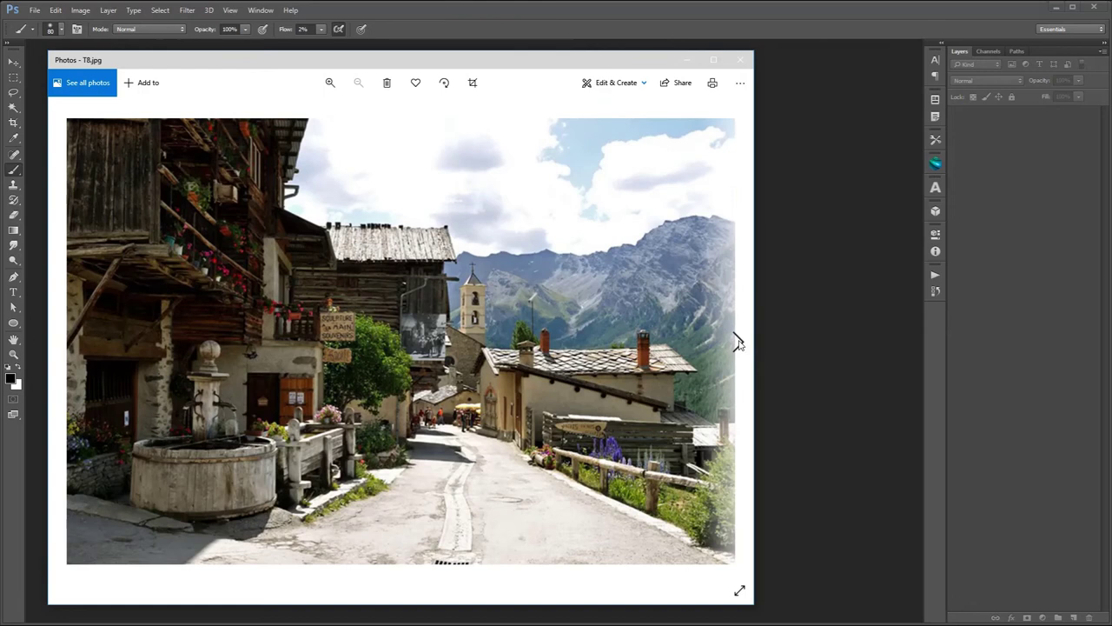
click(738, 341)
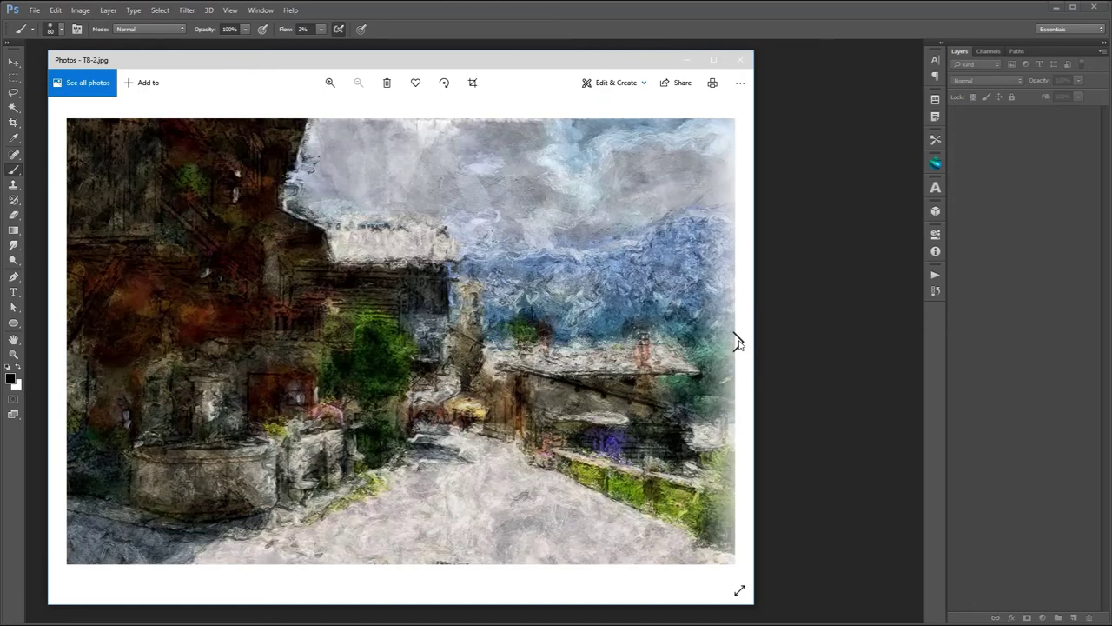
click(738, 342)
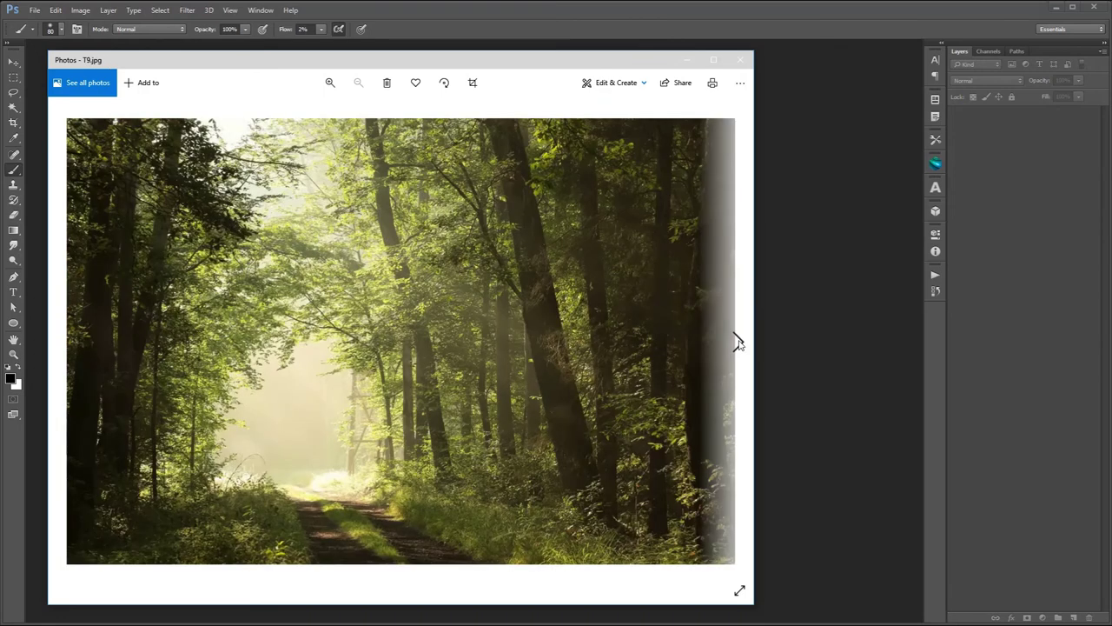
click(738, 342)
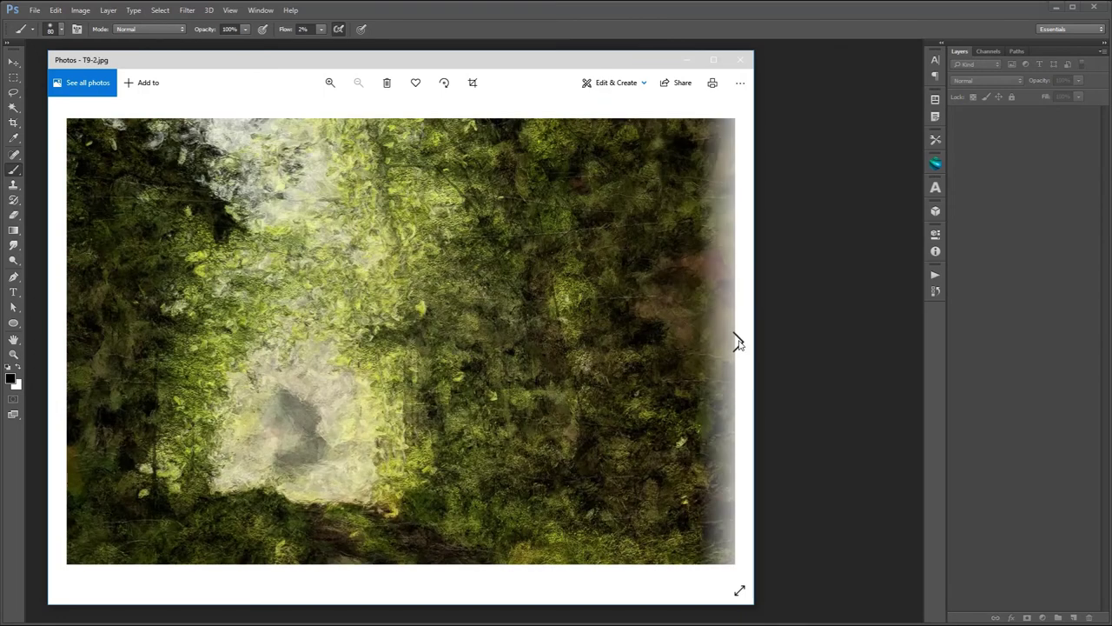
click(737, 342)
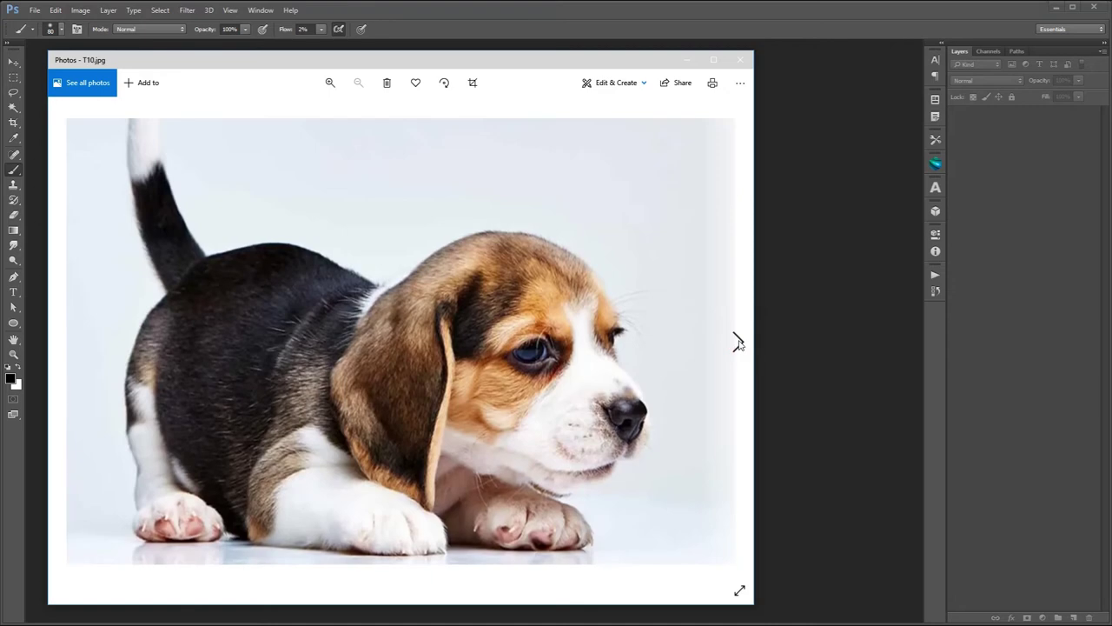
click(737, 341)
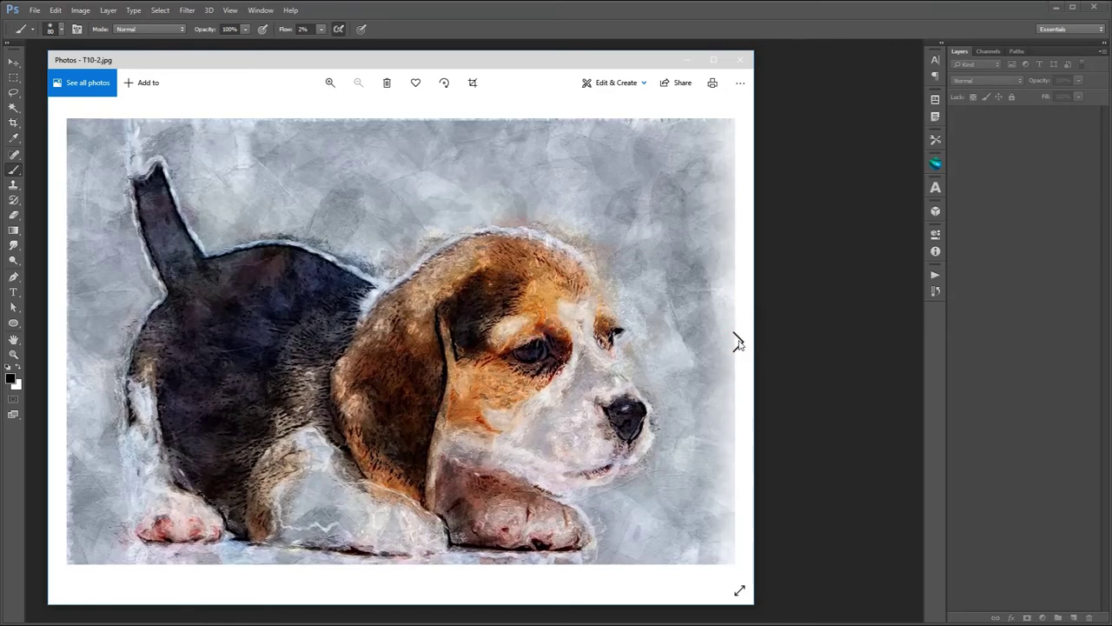
click(737, 341)
click(737, 342)
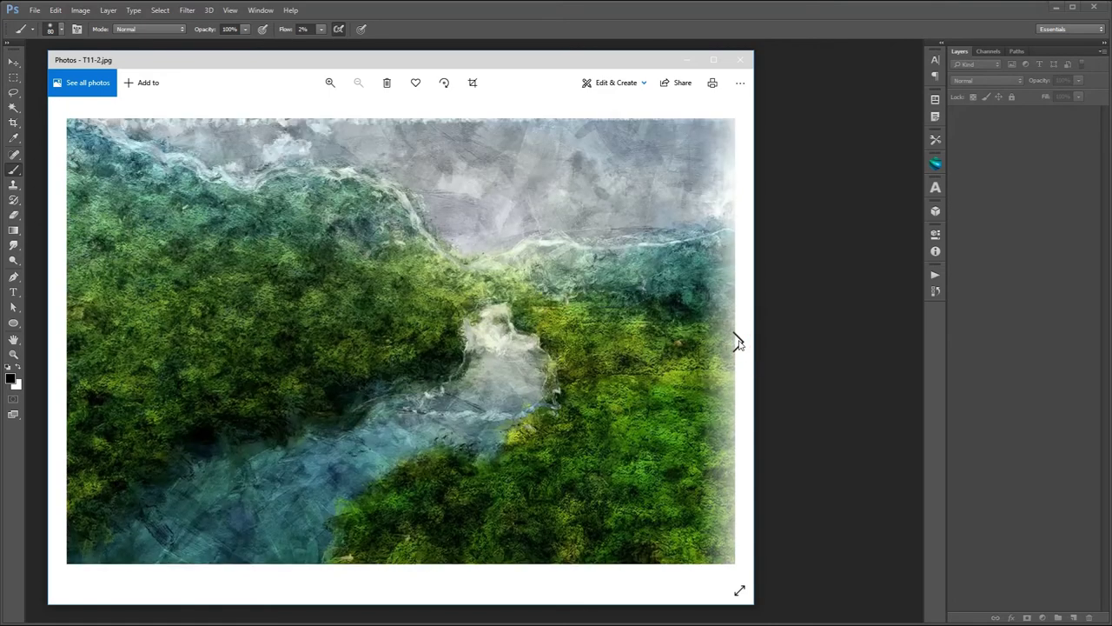
click(737, 341)
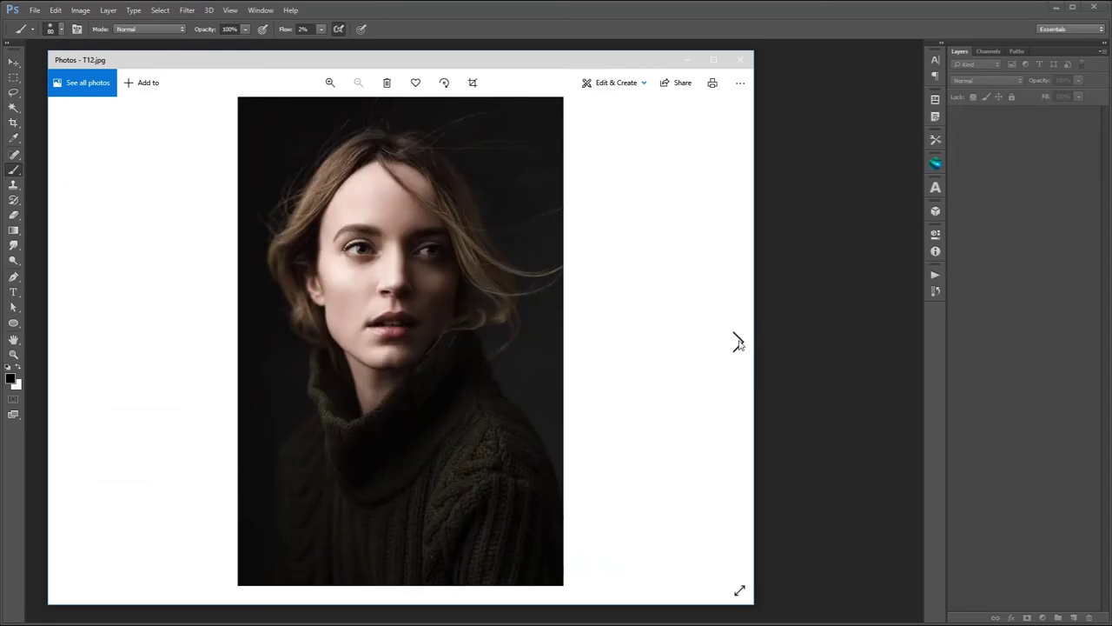
click(738, 342)
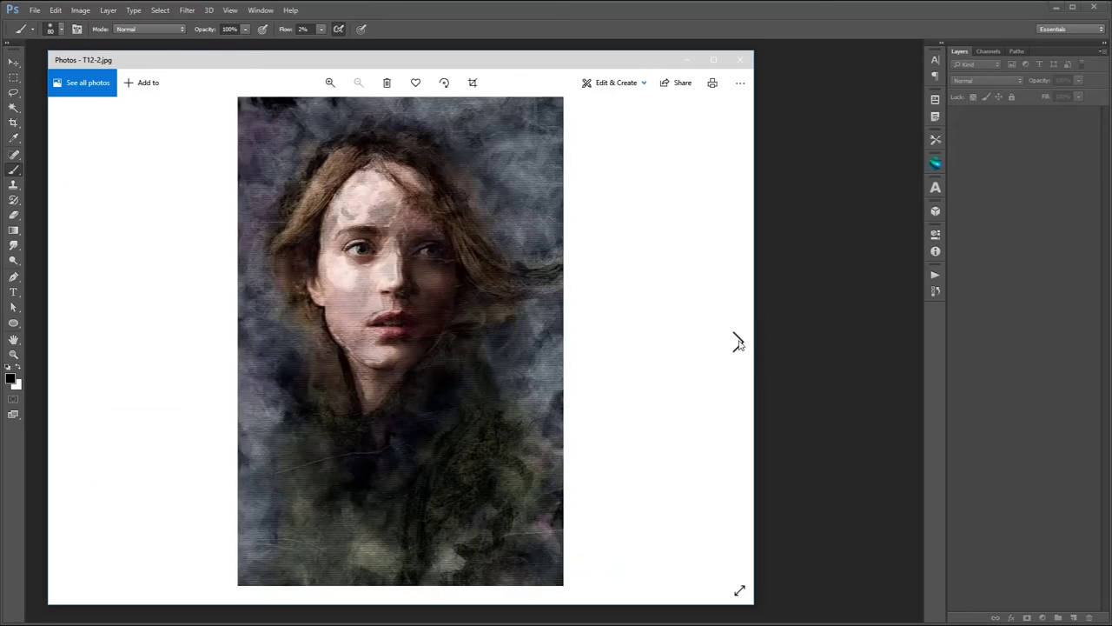
click(738, 342)
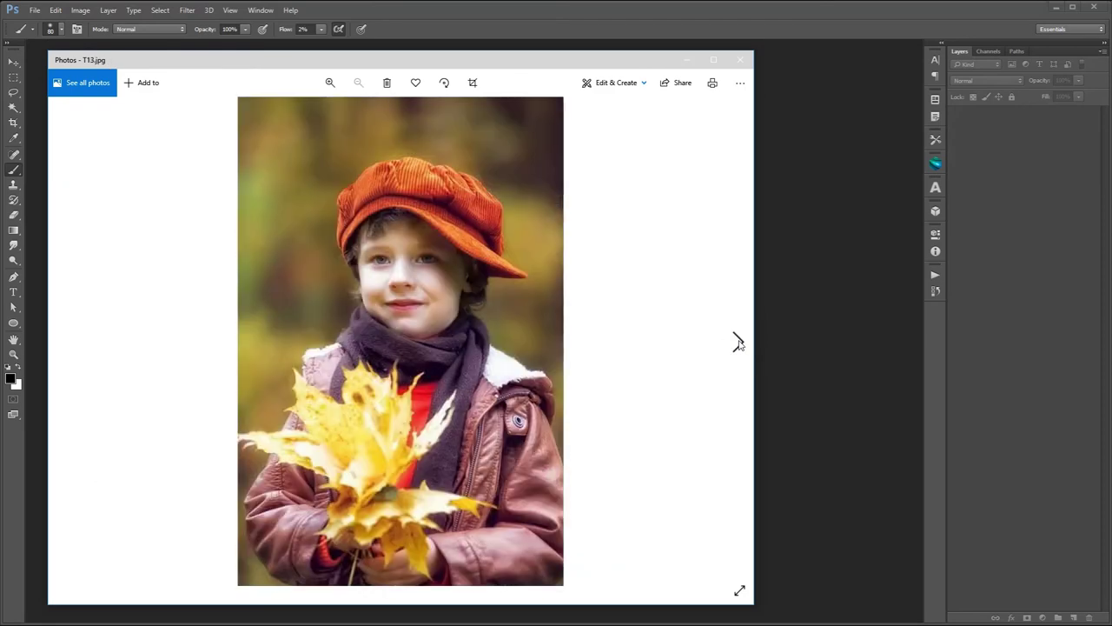
click(737, 342)
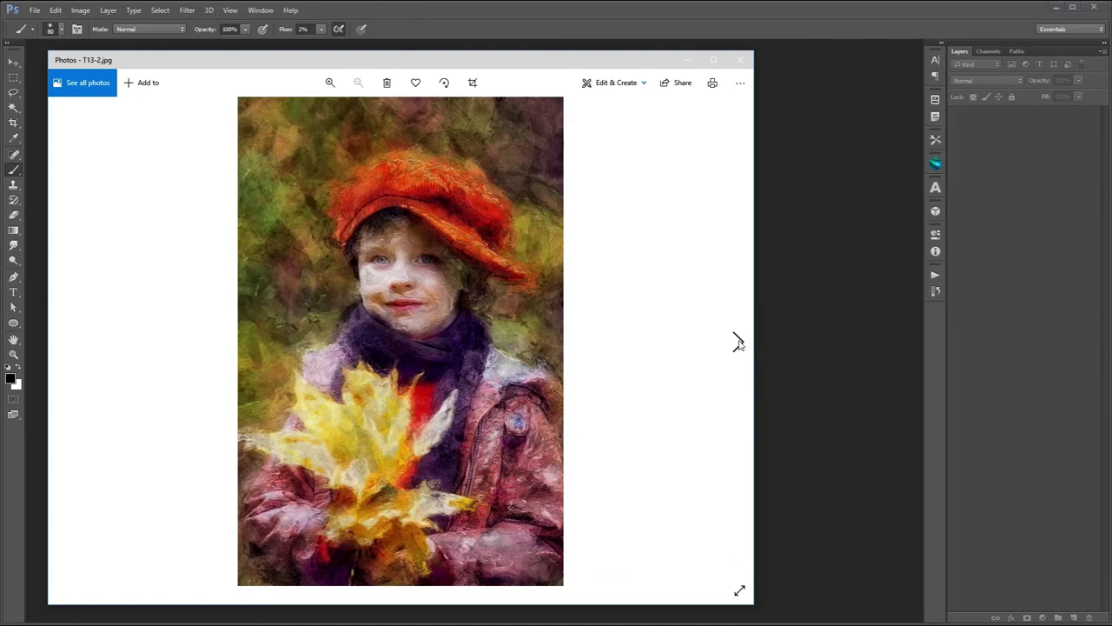
click(737, 341)
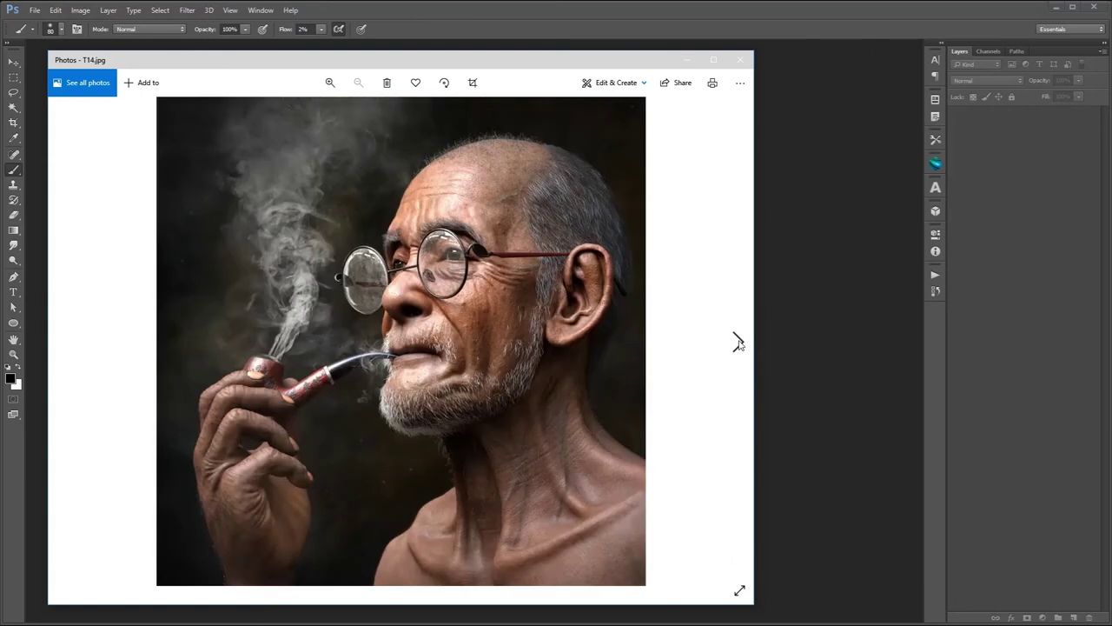
click(738, 343)
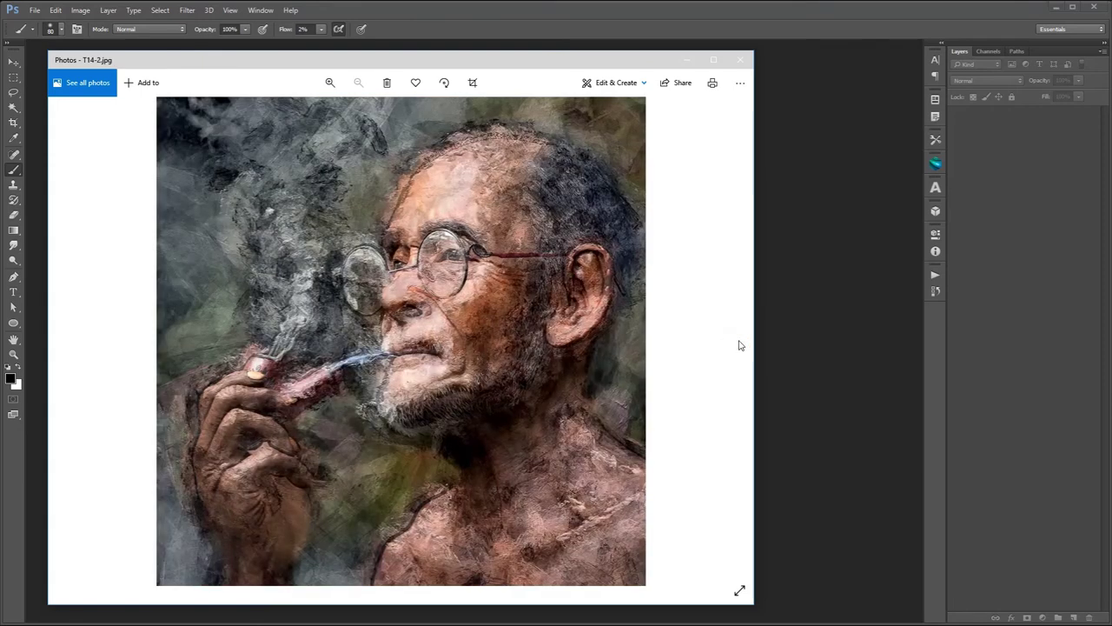
click(740, 63)
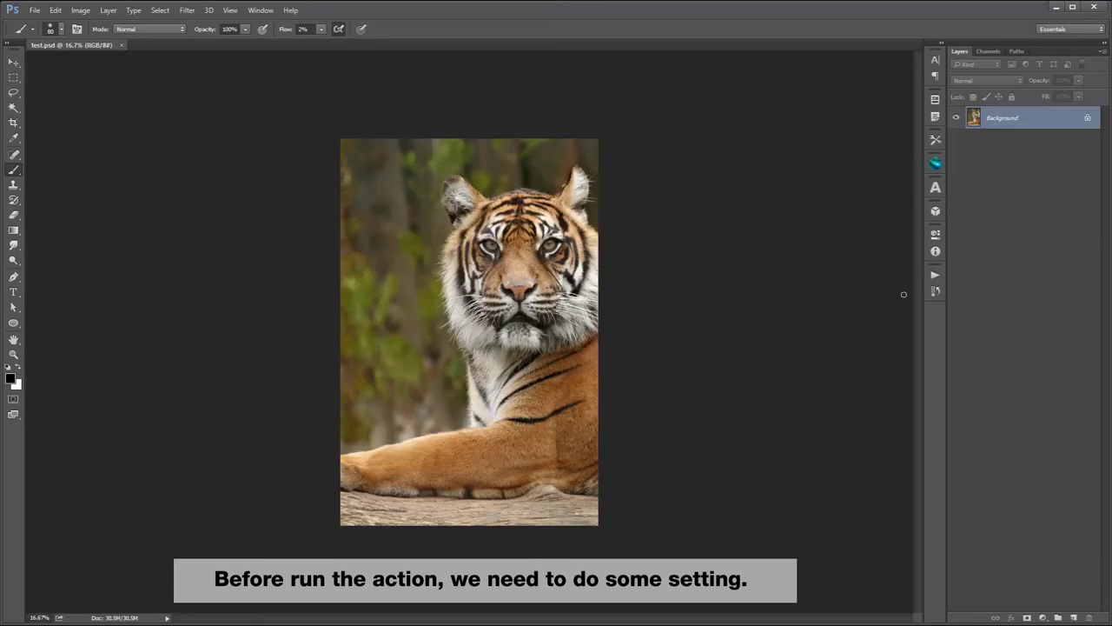
Verify the tiger image is 2667 × 4000 px at 300 pixels/inch, leaving it unchanged.
key(ctrl+0)
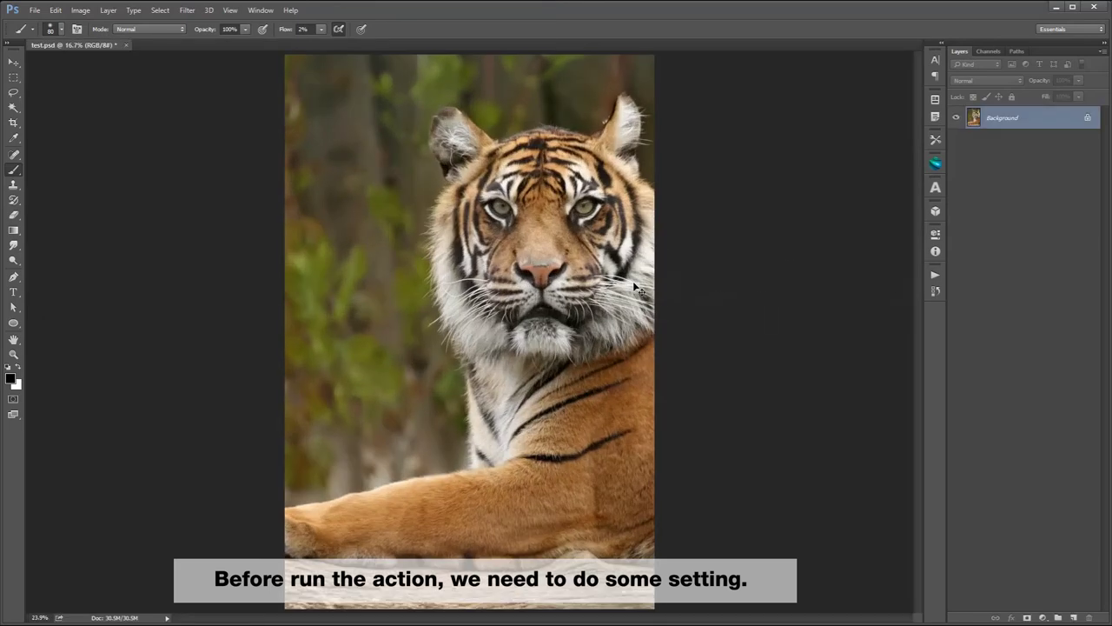
click(80, 10)
mouse_move(87, 24)
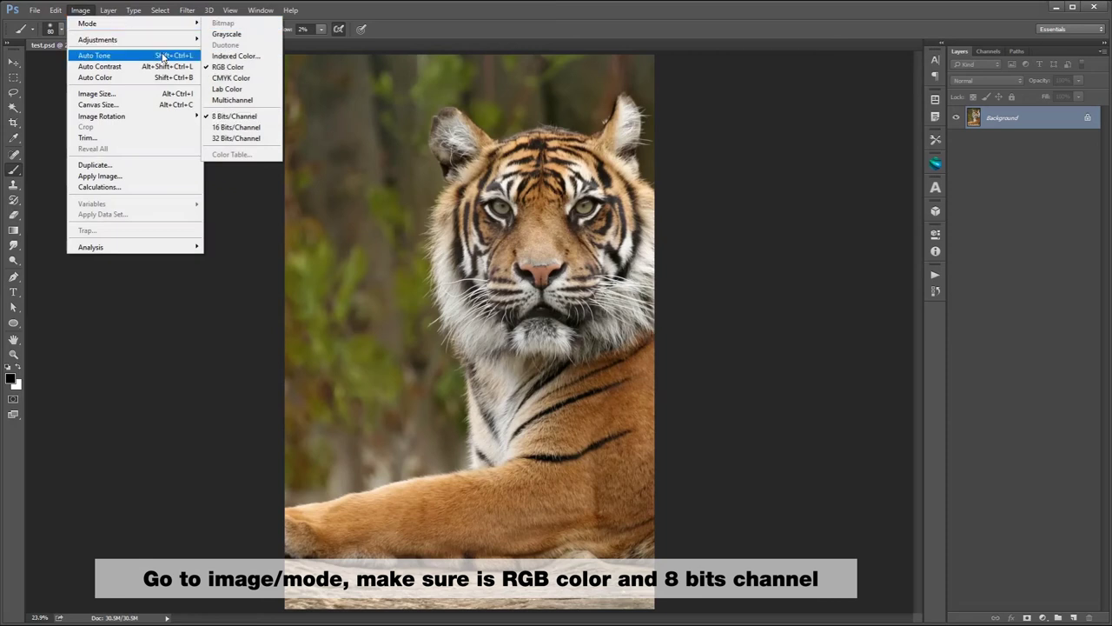
click(142, 94)
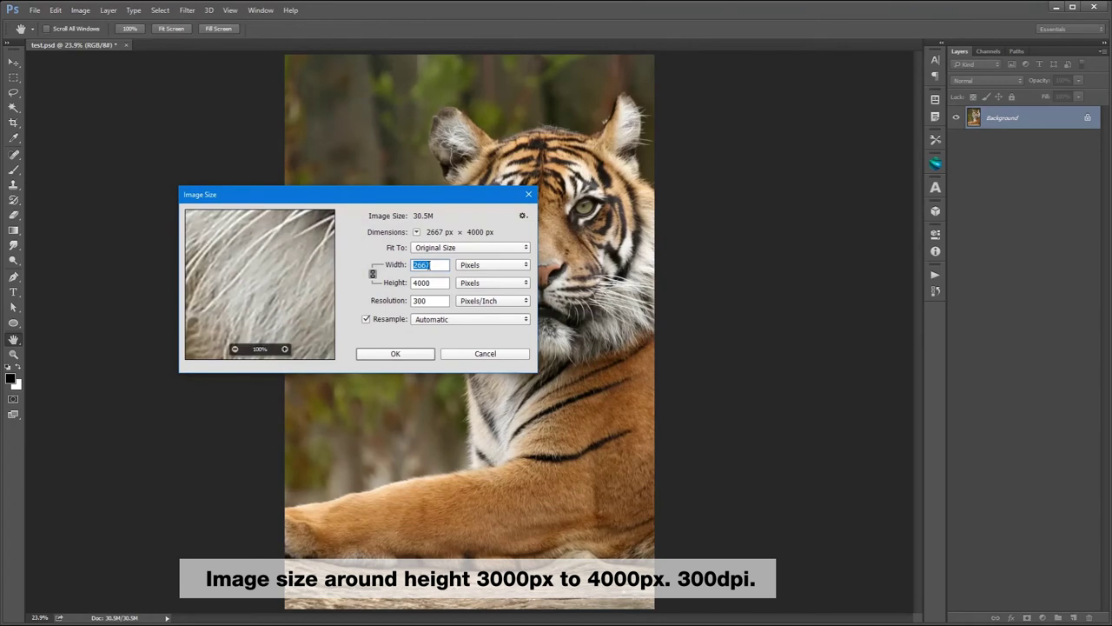
double_click(421, 283)
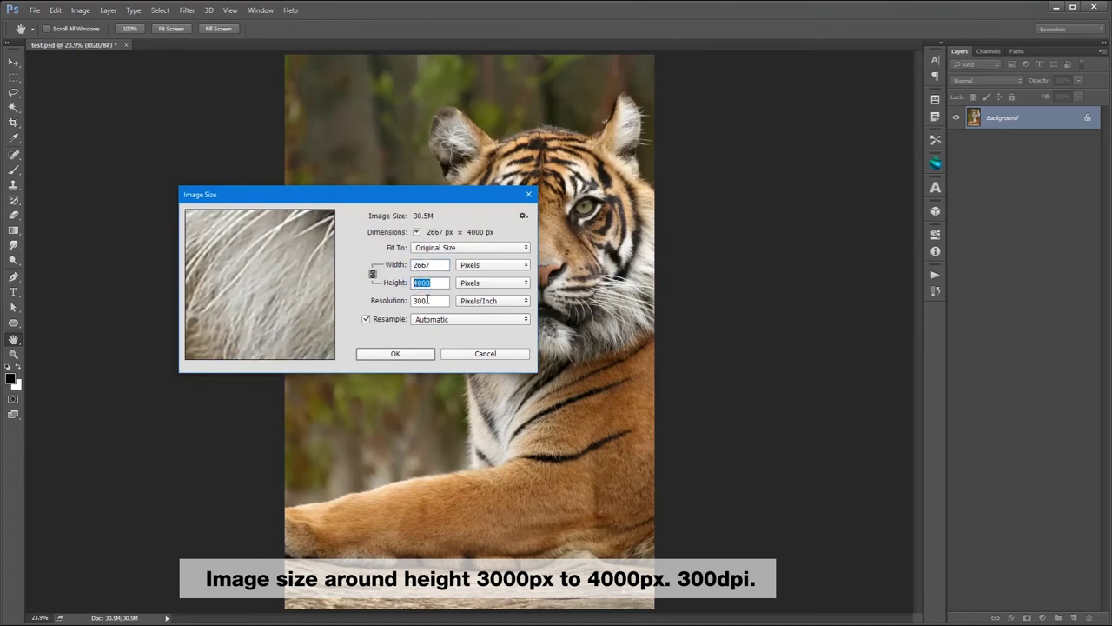
double_click(426, 300)
double_click(427, 283)
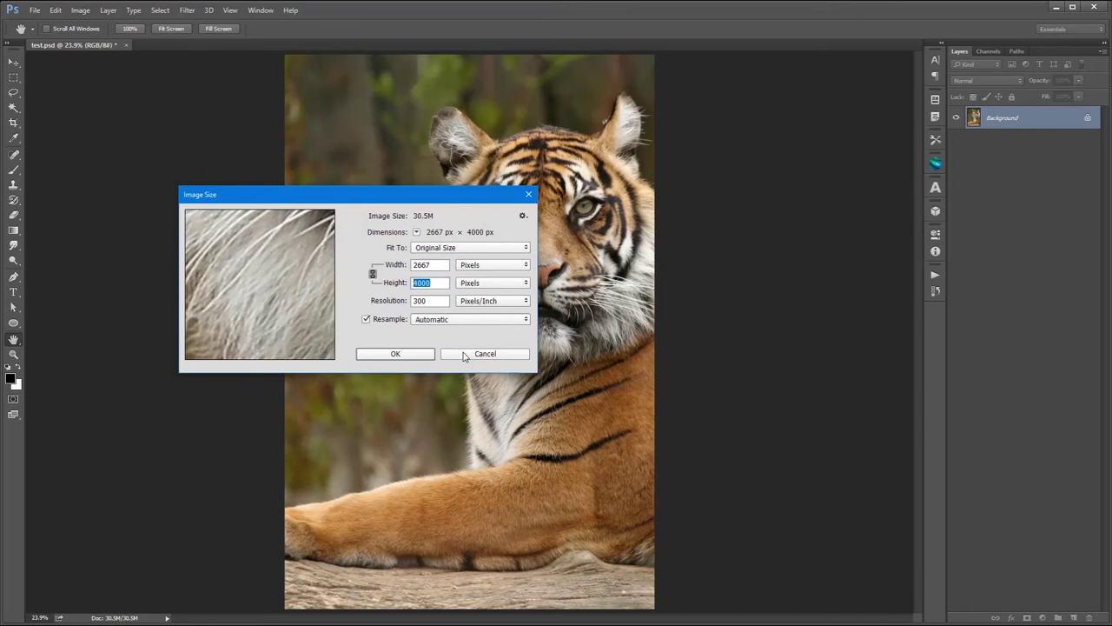
click(55, 10)
mouse_move(75, 439)
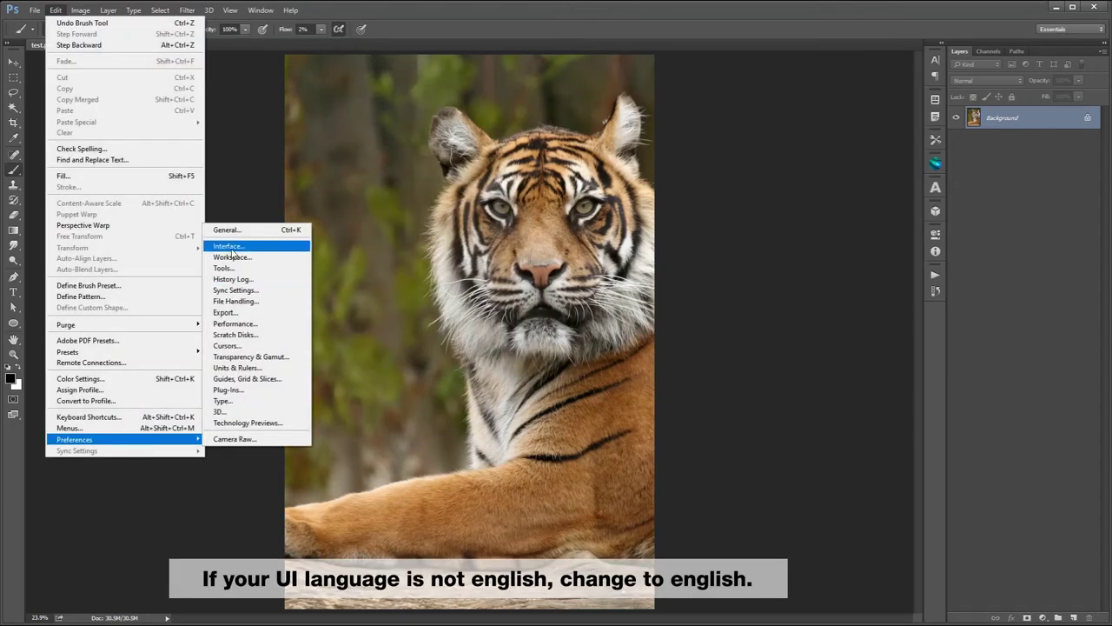
click(231, 247)
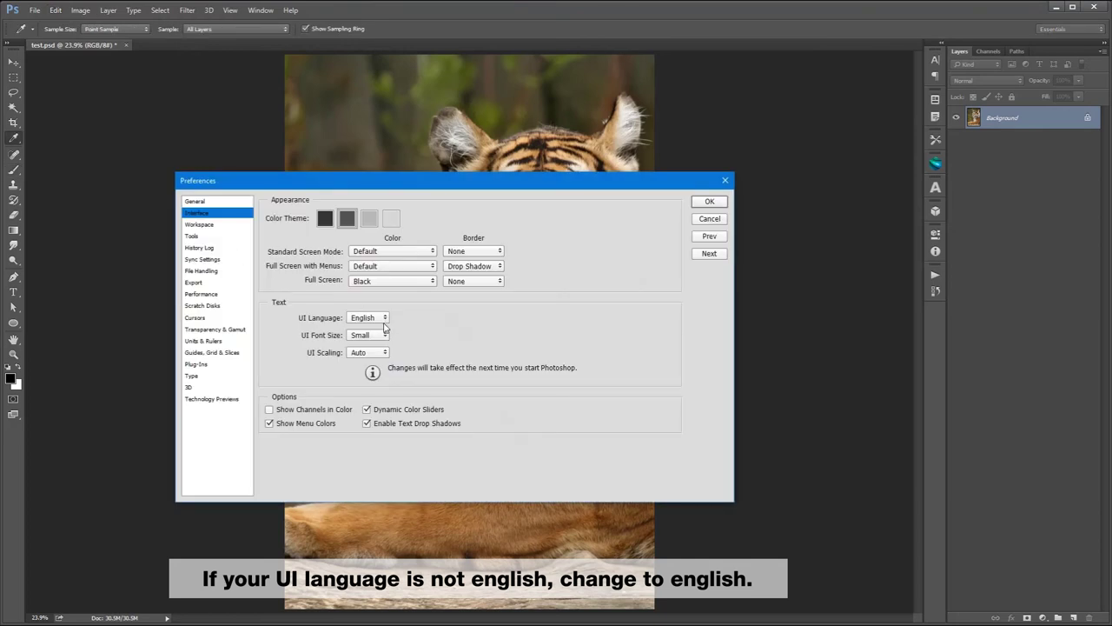
click(375, 318)
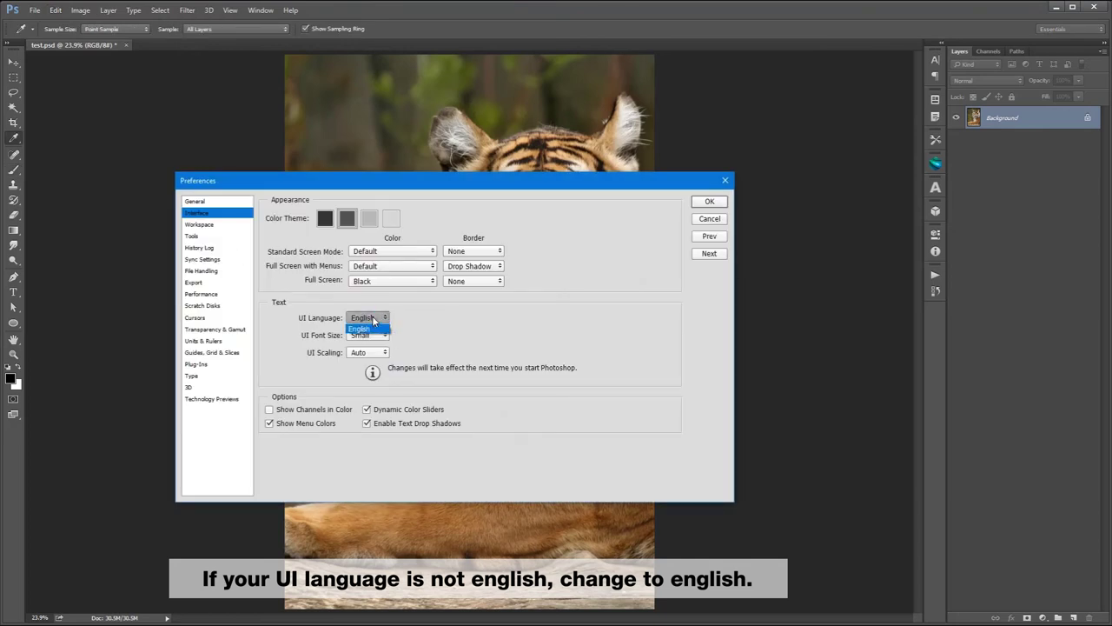
click(373, 321)
click(711, 219)
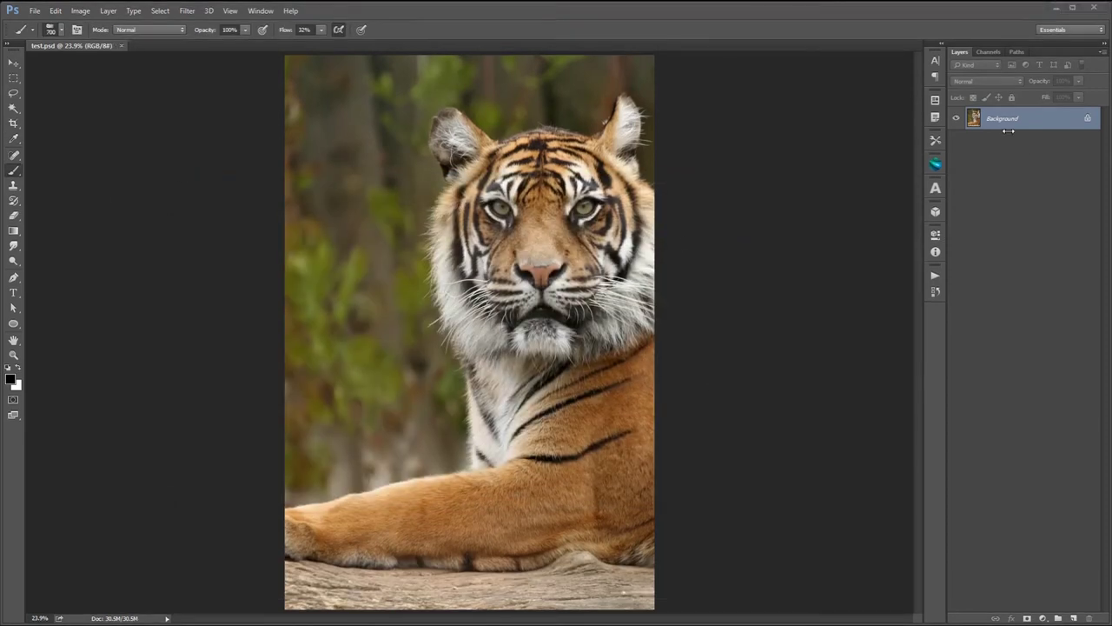
click(974, 118)
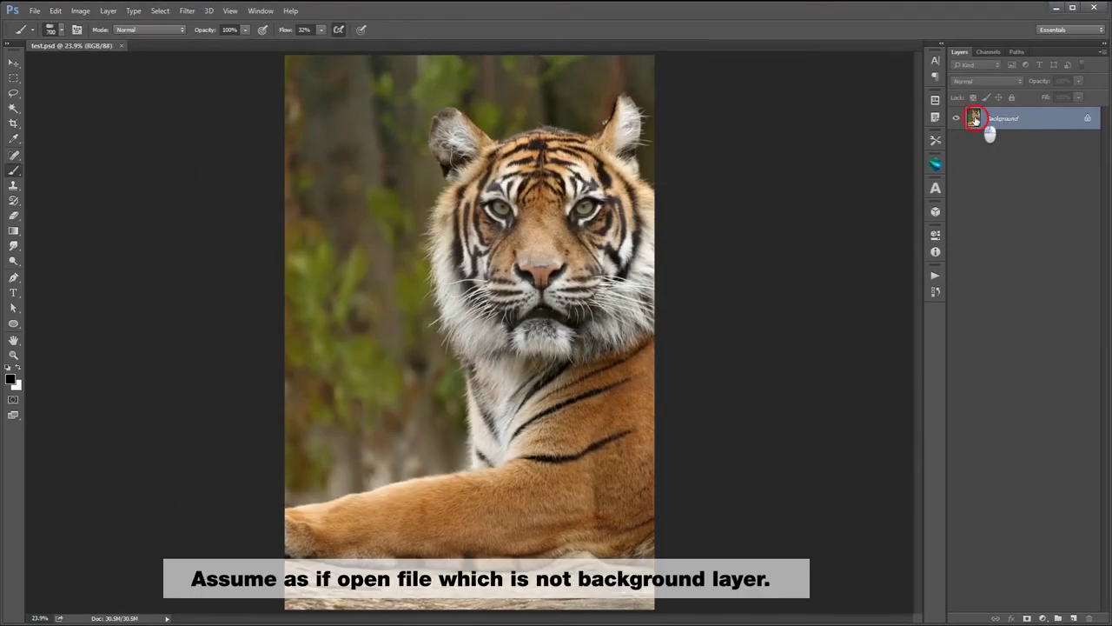
click(509, 86)
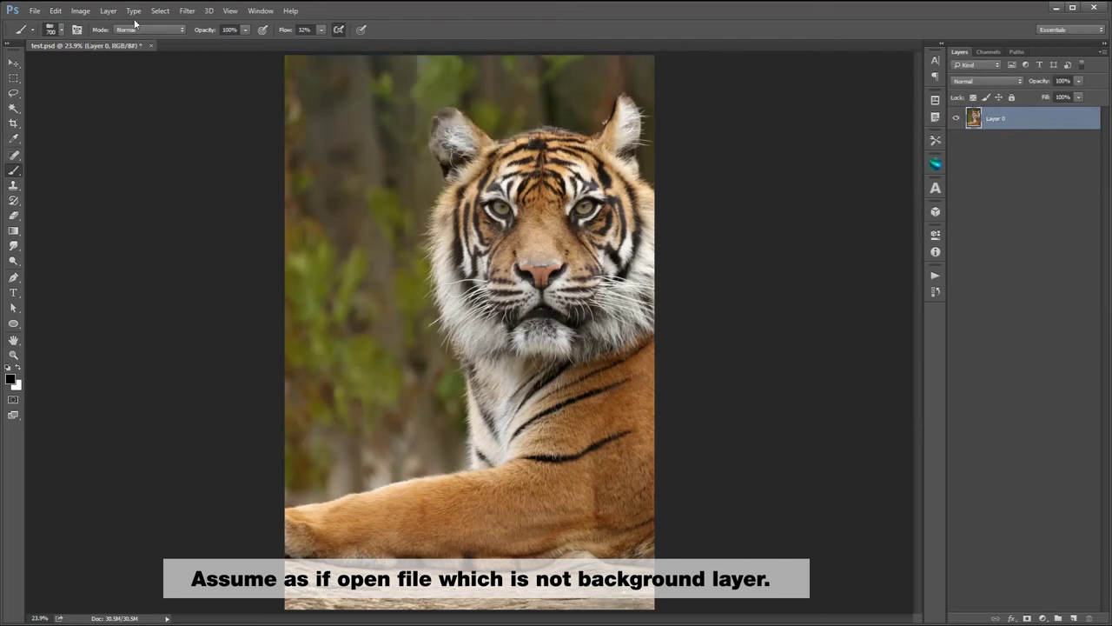
click(107, 10)
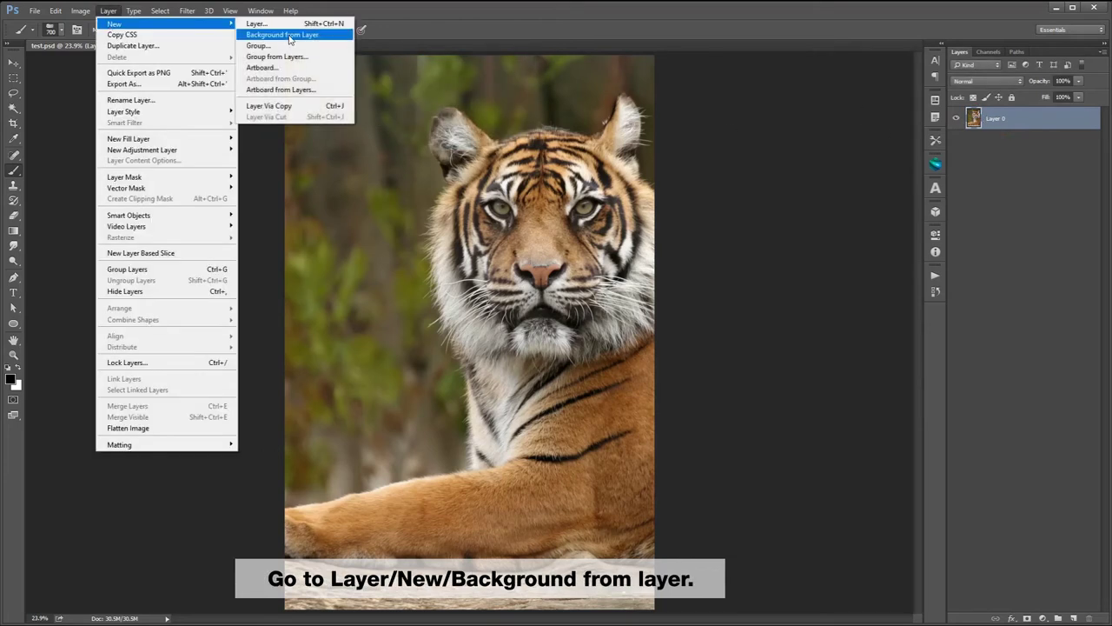
click(289, 37)
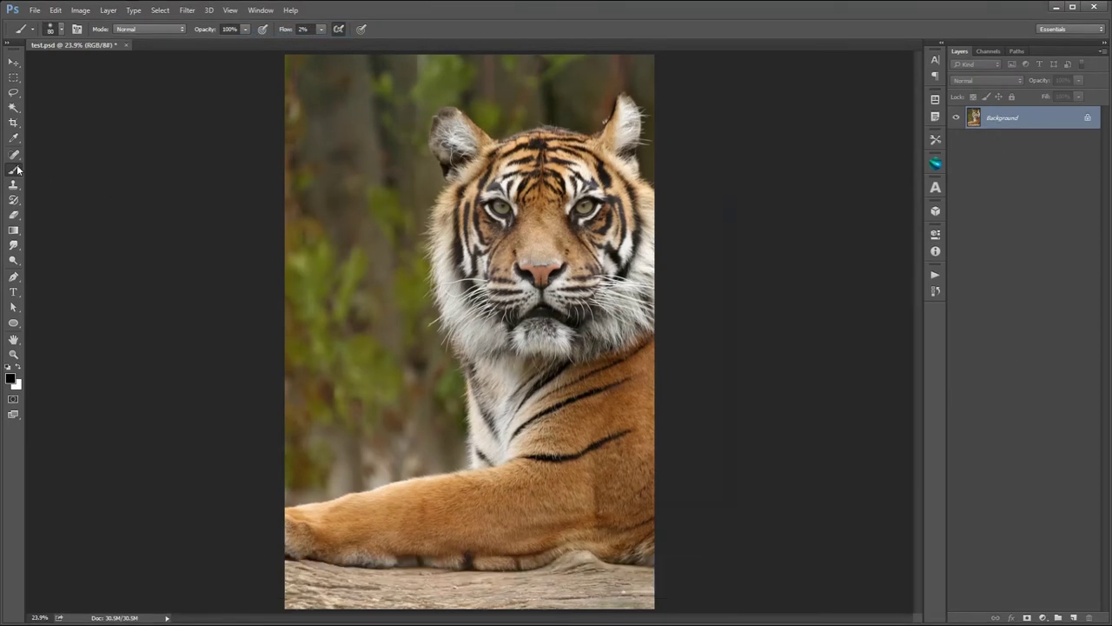
Load Art Paint Brushes.abr into the brush presets through the Preset Manager.
click(61, 29)
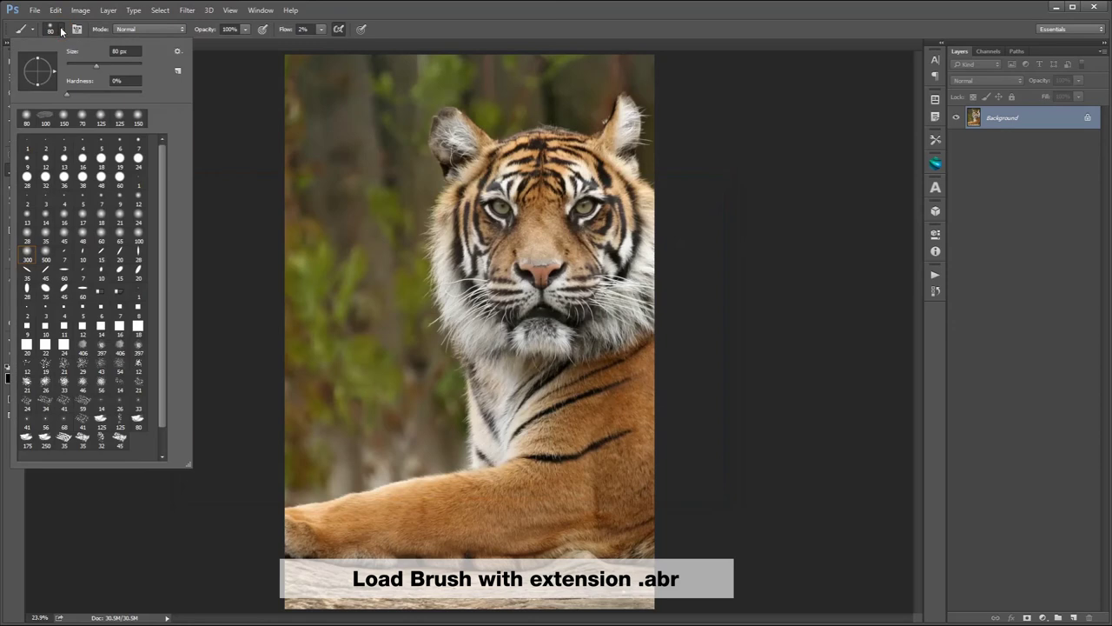
click(178, 51)
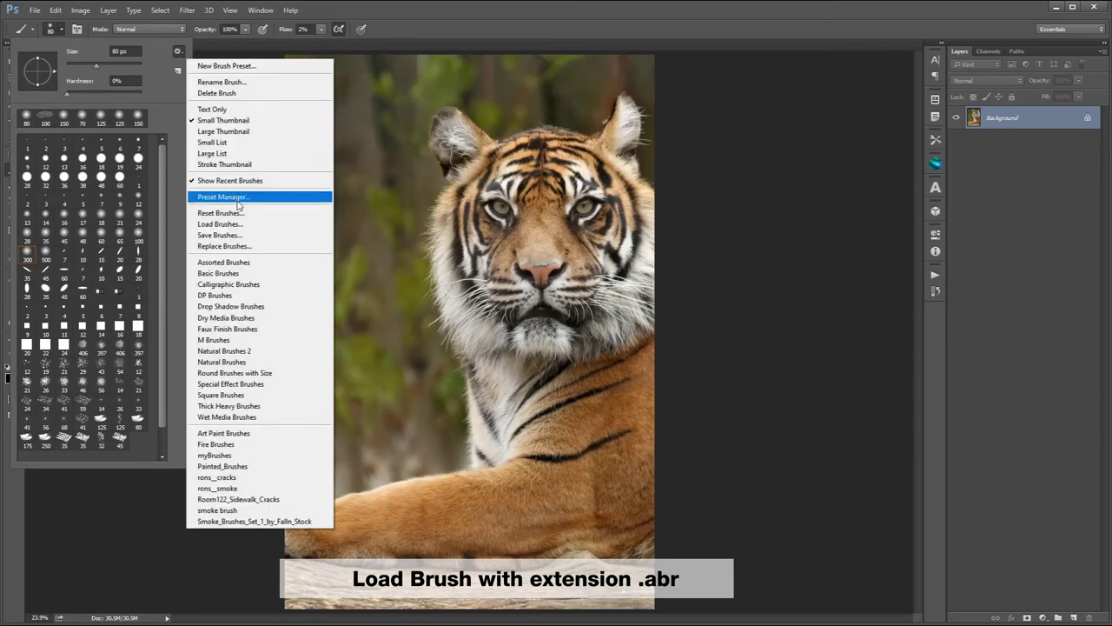
click(236, 197)
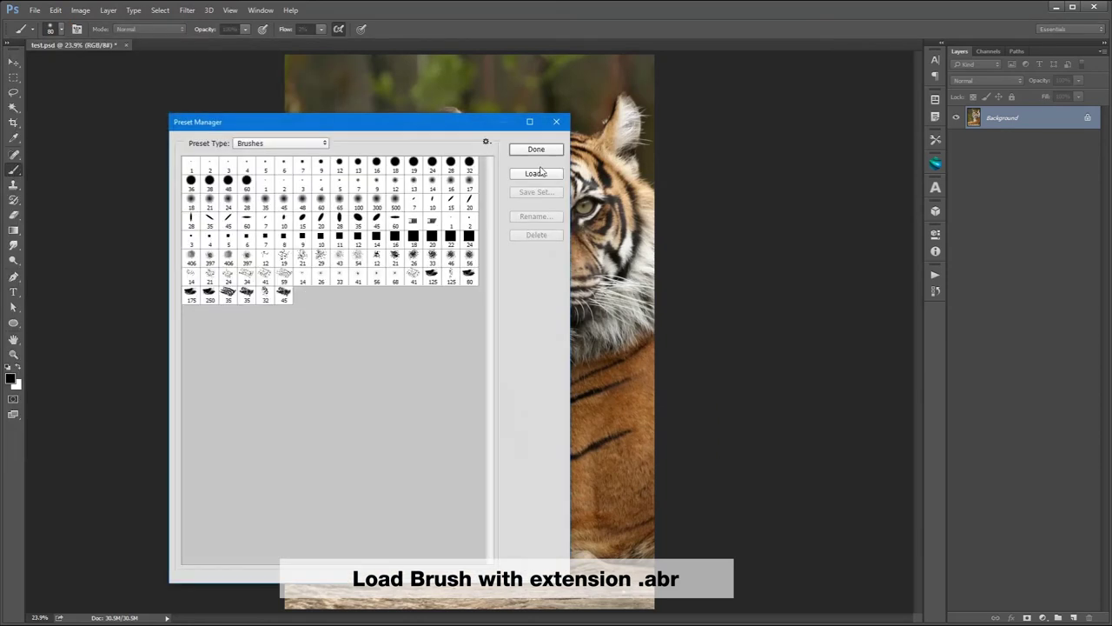
click(252, 145)
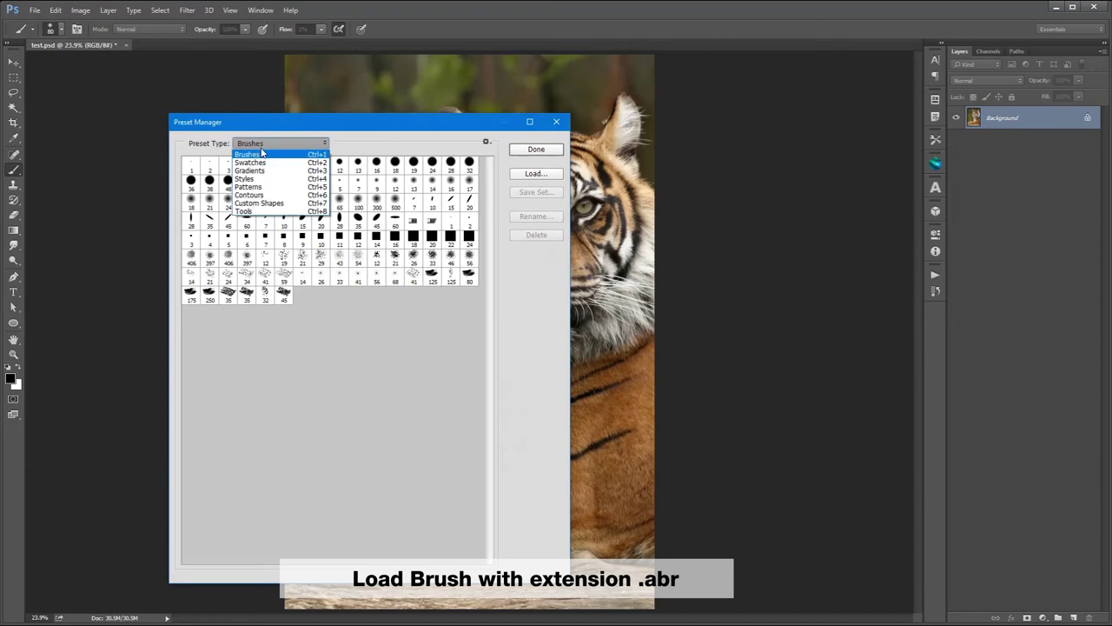
click(254, 146)
click(536, 173)
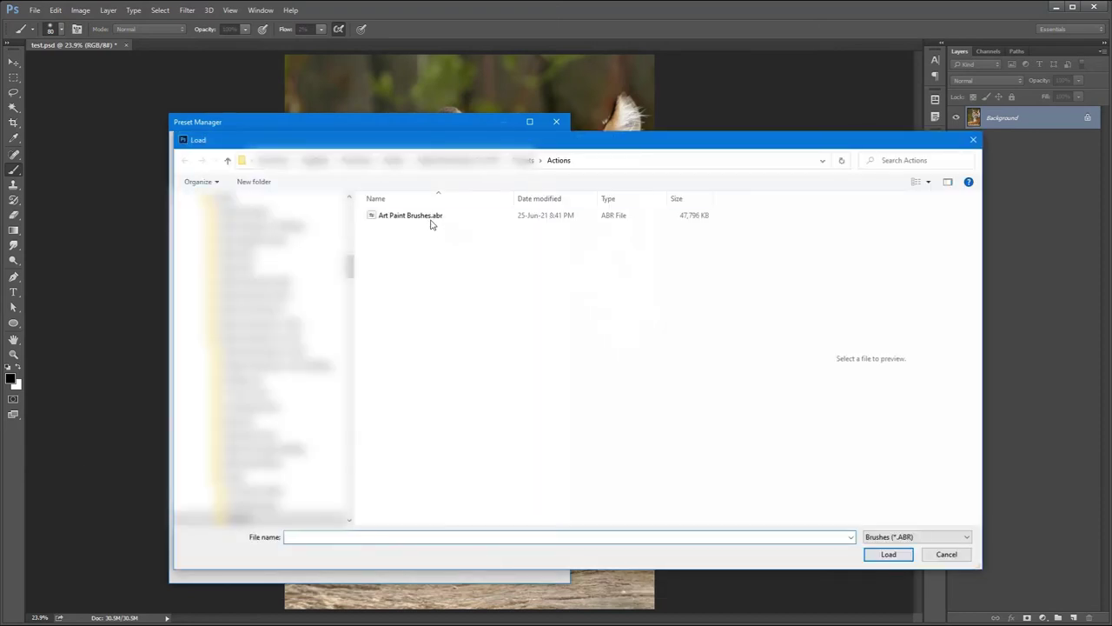
click(433, 222)
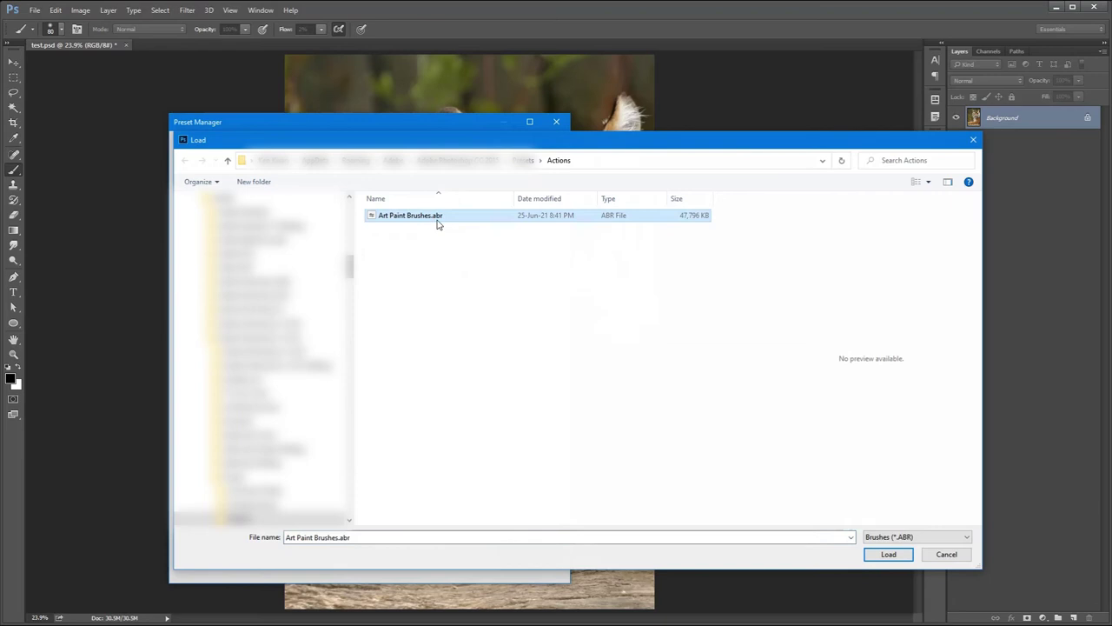
click(887, 554)
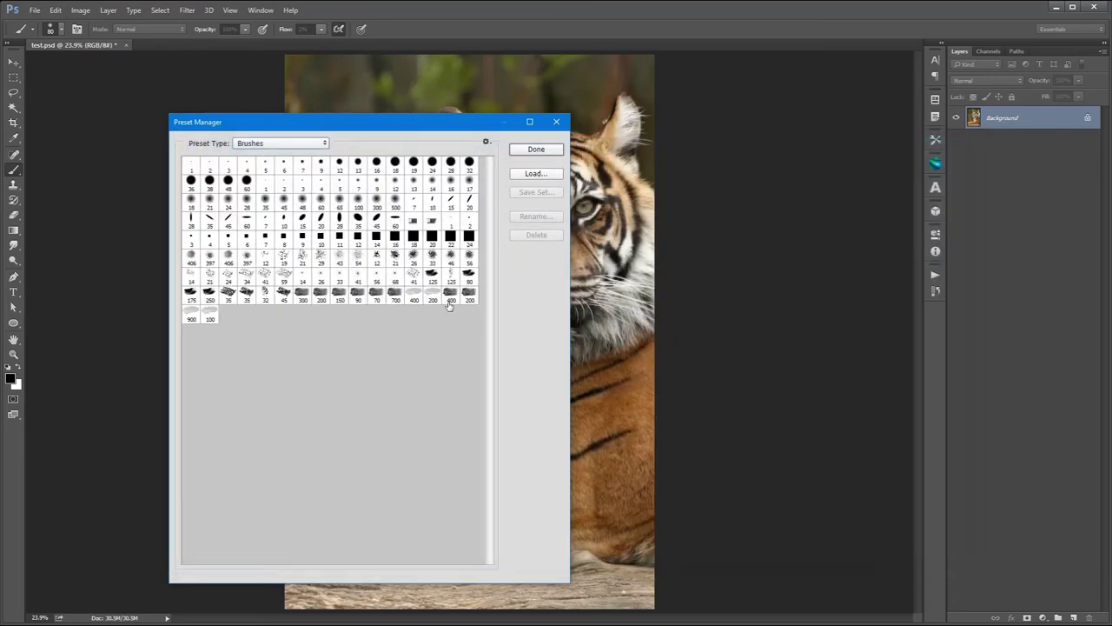
click(310, 144)
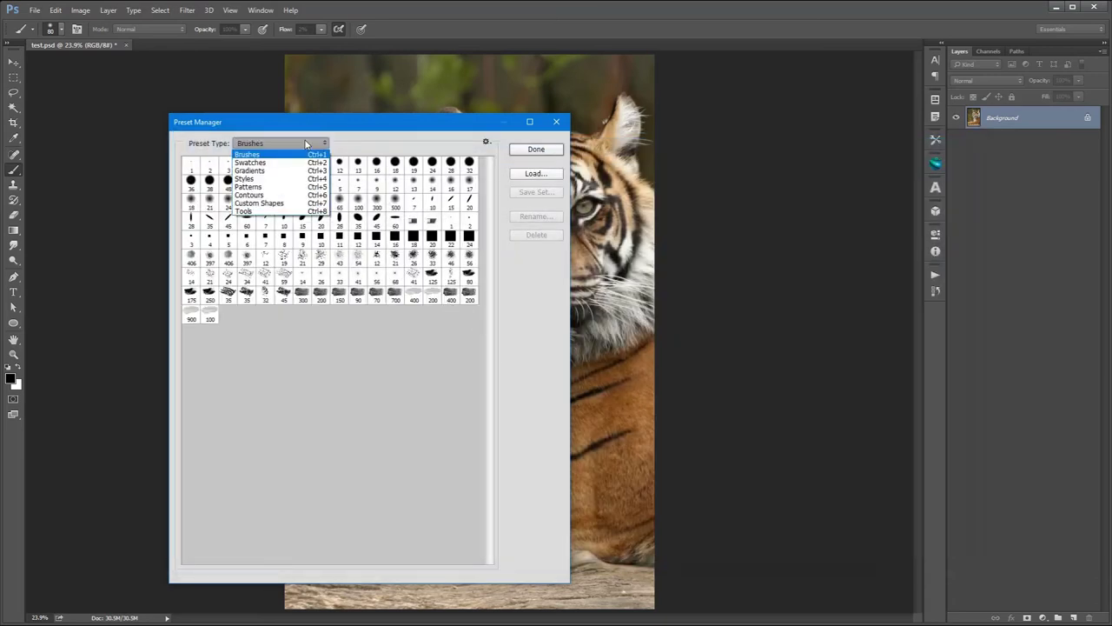
Load Art Paint Patterns.pat into the pattern presets.
click(293, 187)
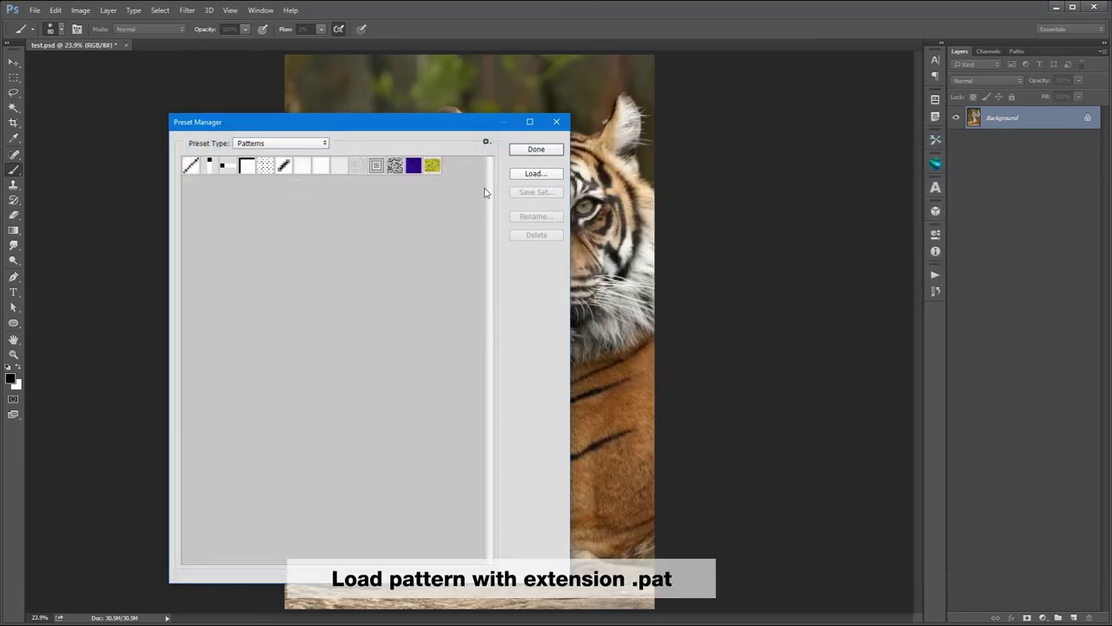
click(538, 175)
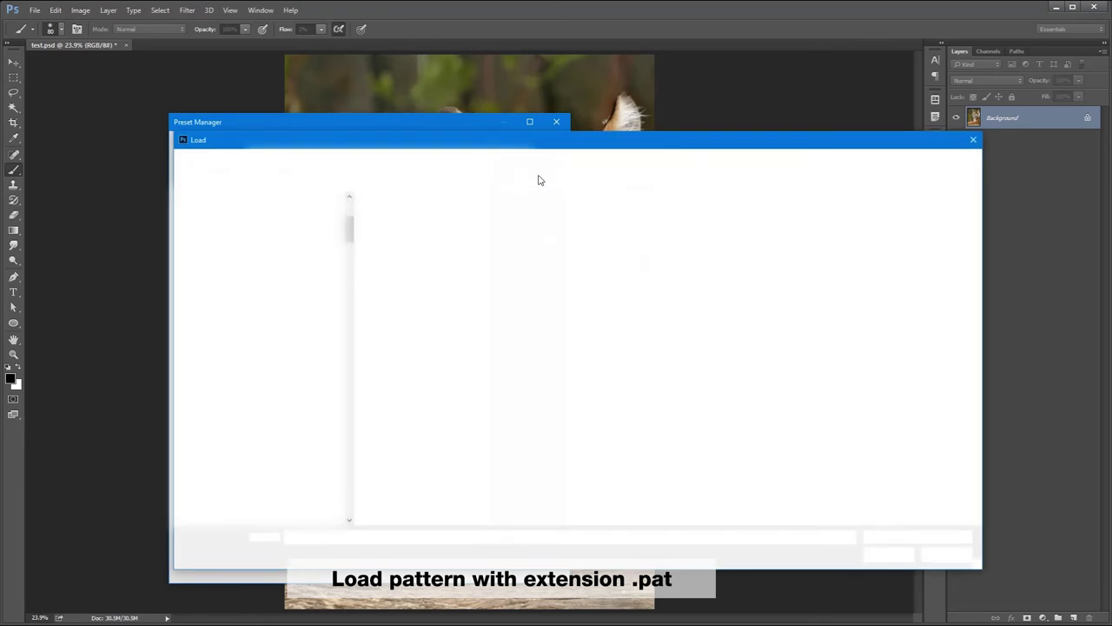
mouse_move(396, 234)
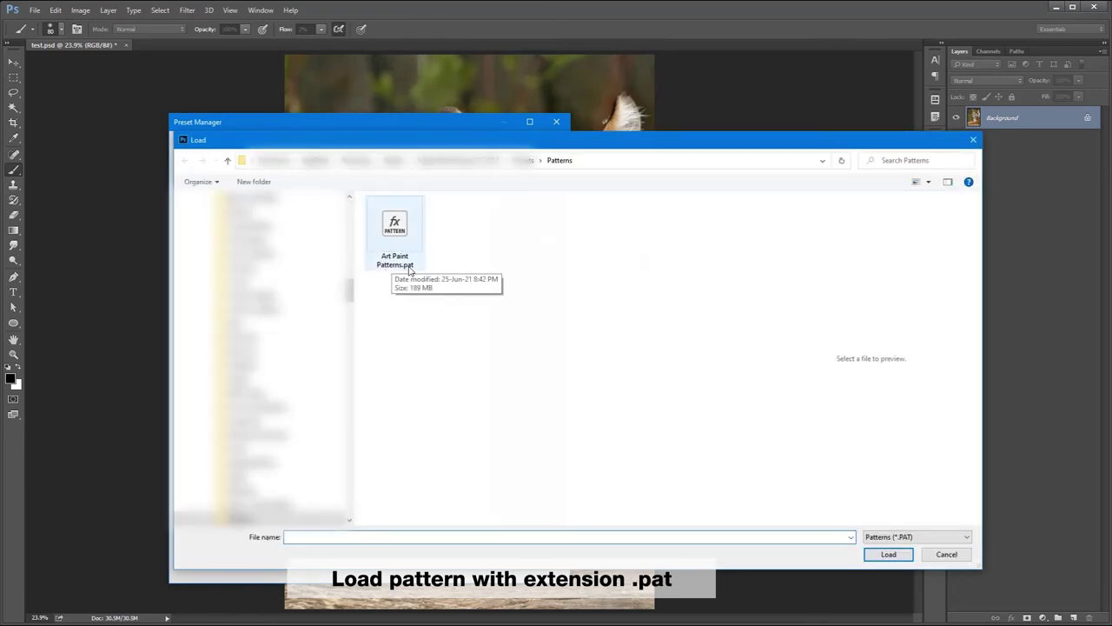
double_click(402, 235)
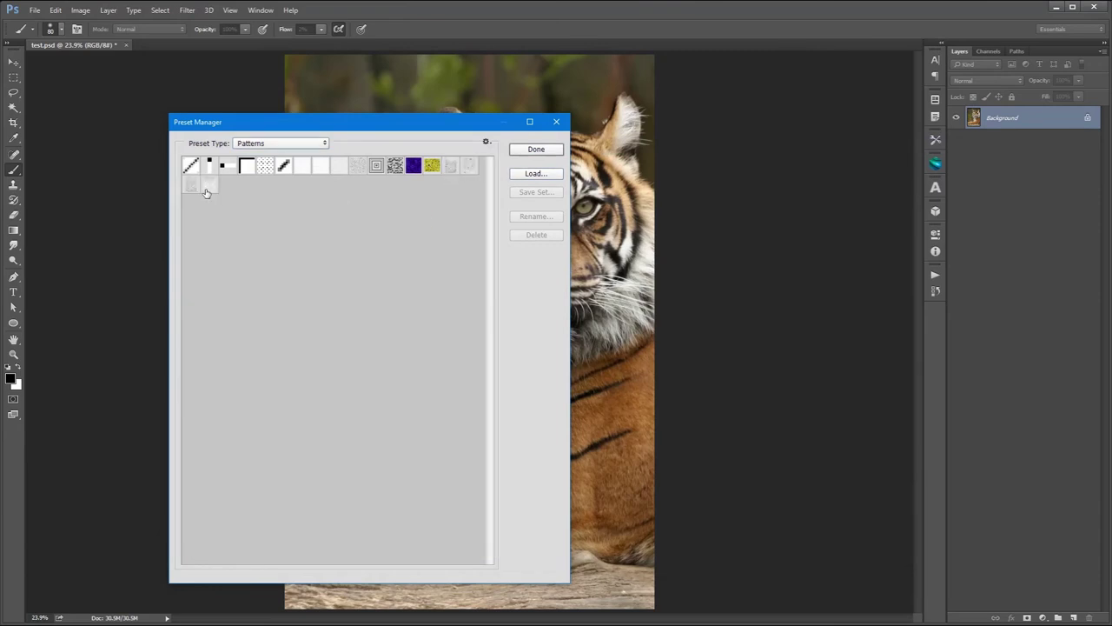
Load the Art Paint Tool.tpl tool preset and close the Preset Manager.
click(280, 143)
click(257, 212)
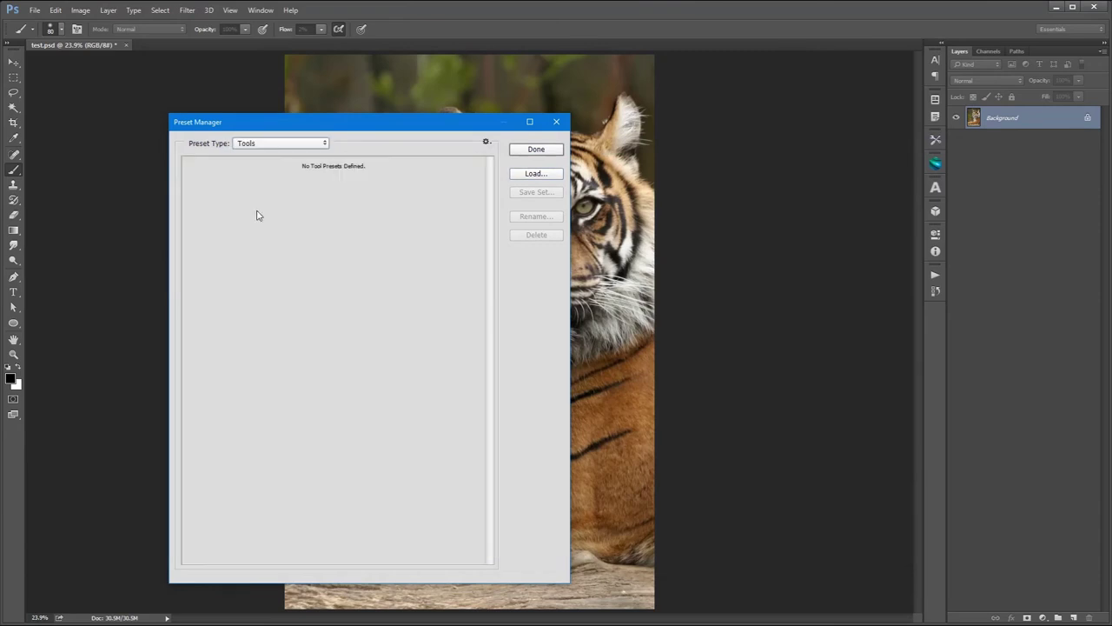
click(527, 177)
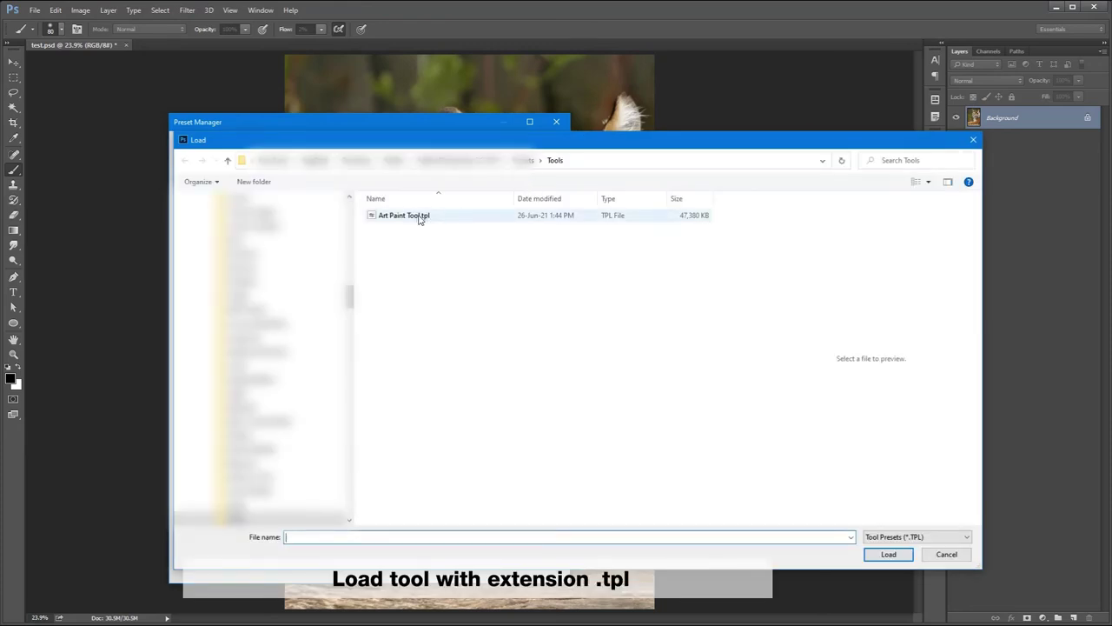
click(417, 219)
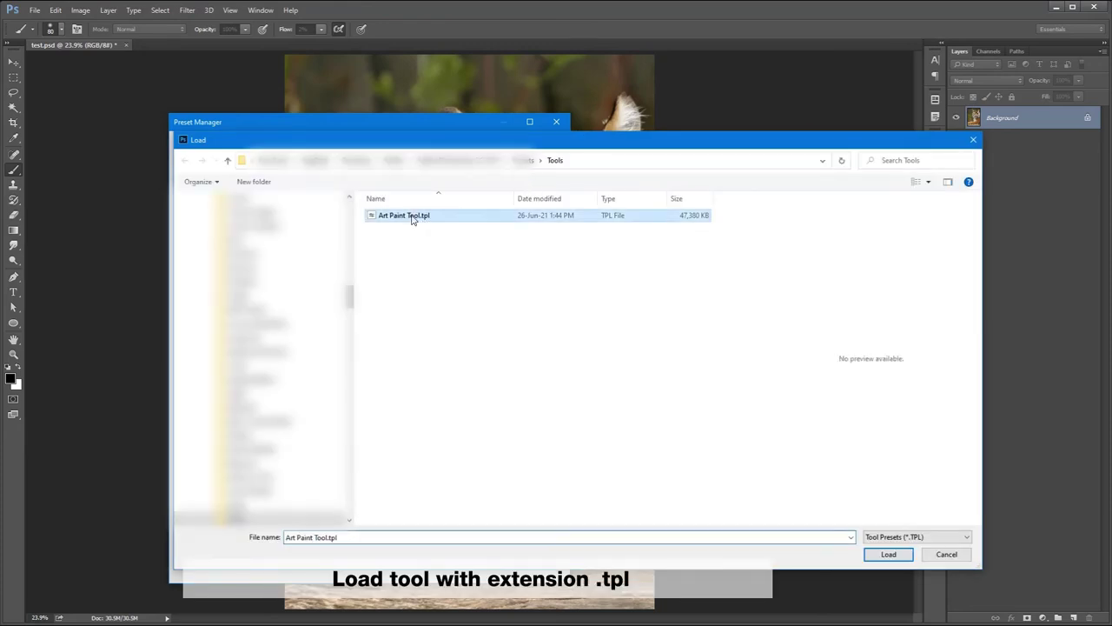
click(888, 554)
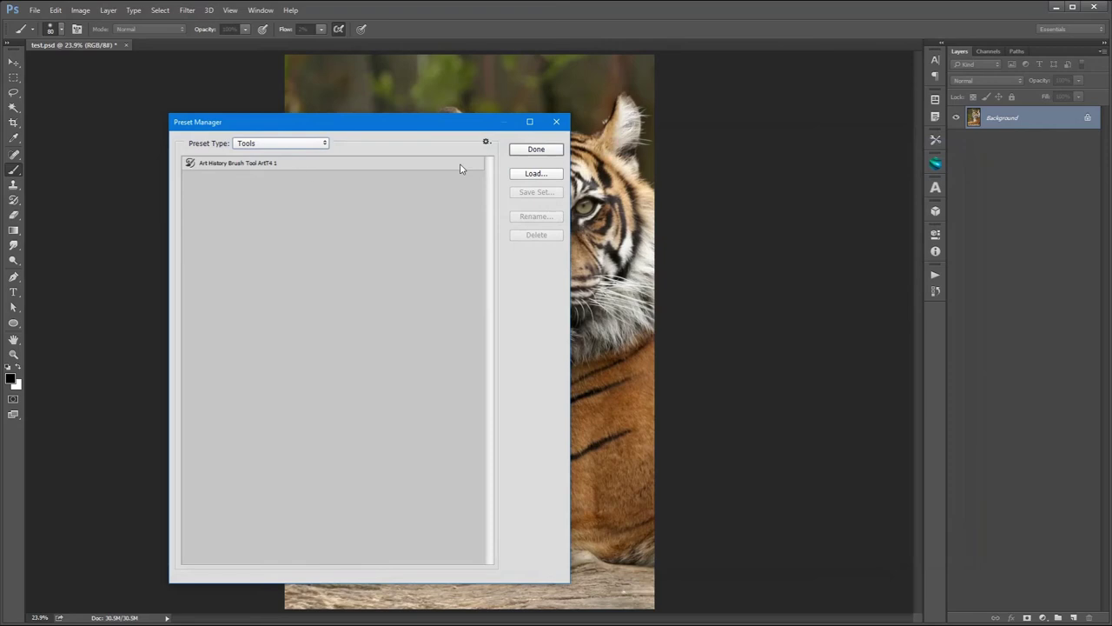
click(536, 149)
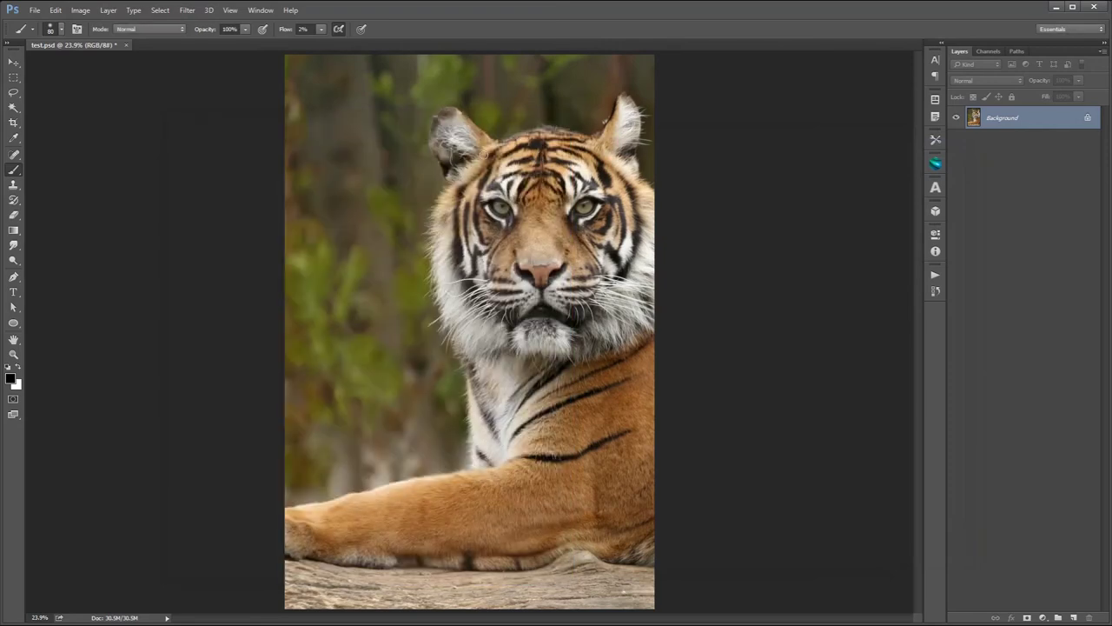
Add the Art Paint action set to the Actions panel and play the Art Paint action.
click(935, 274)
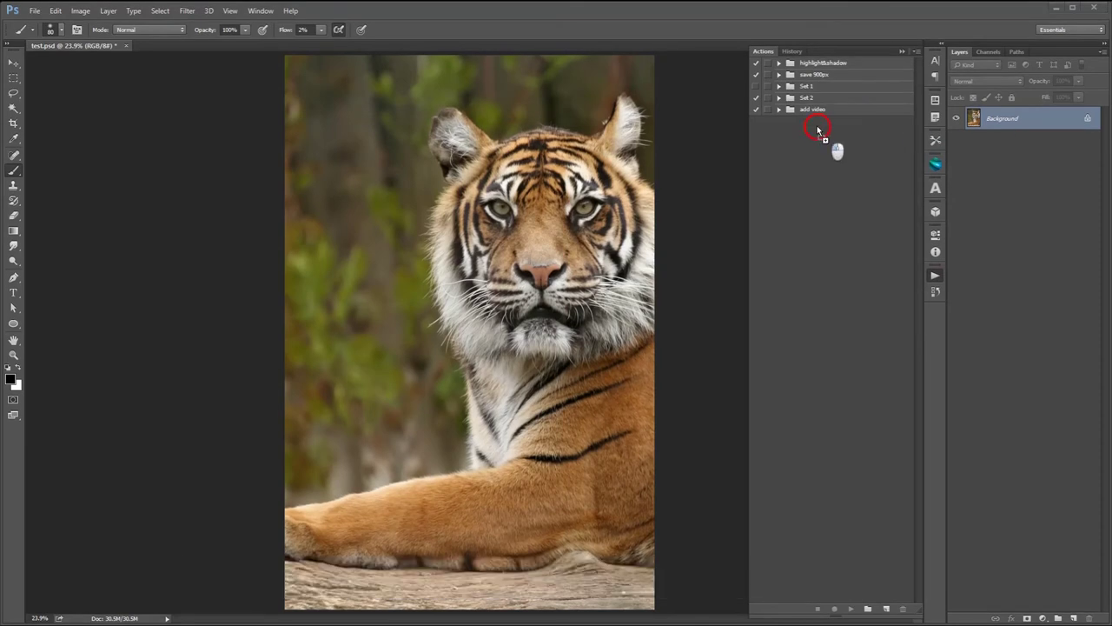
drag(857, 142, 817, 131)
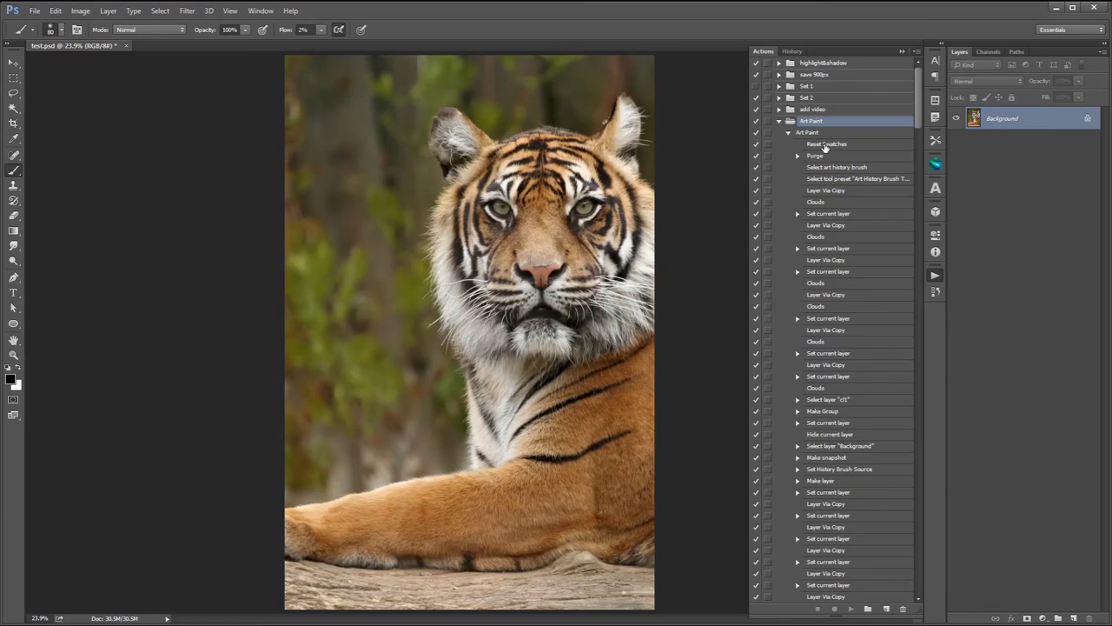
click(806, 134)
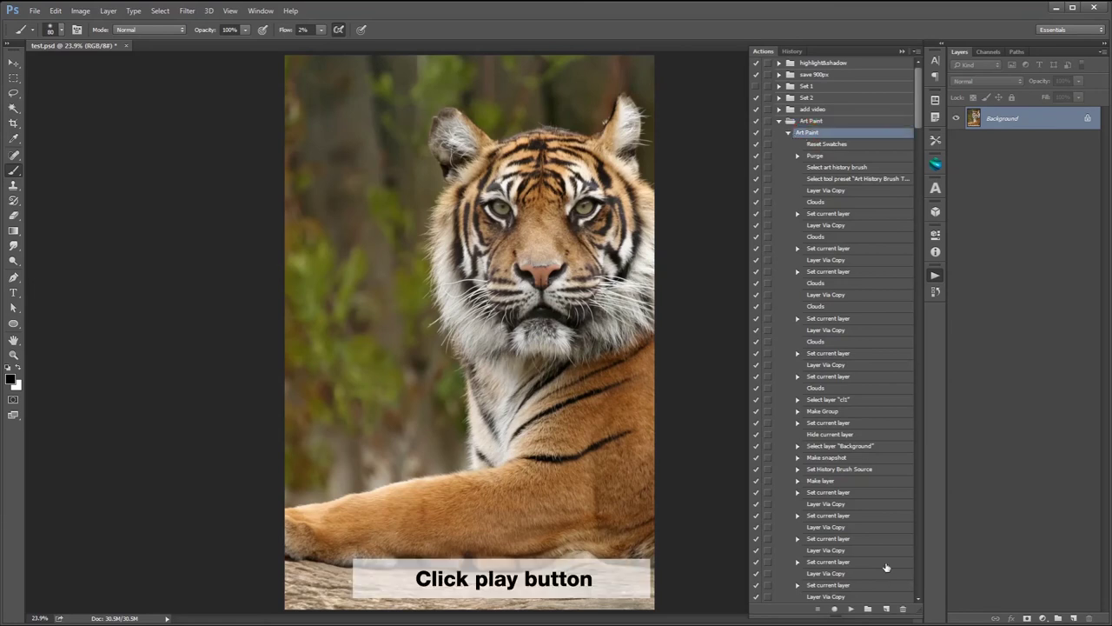
click(851, 608)
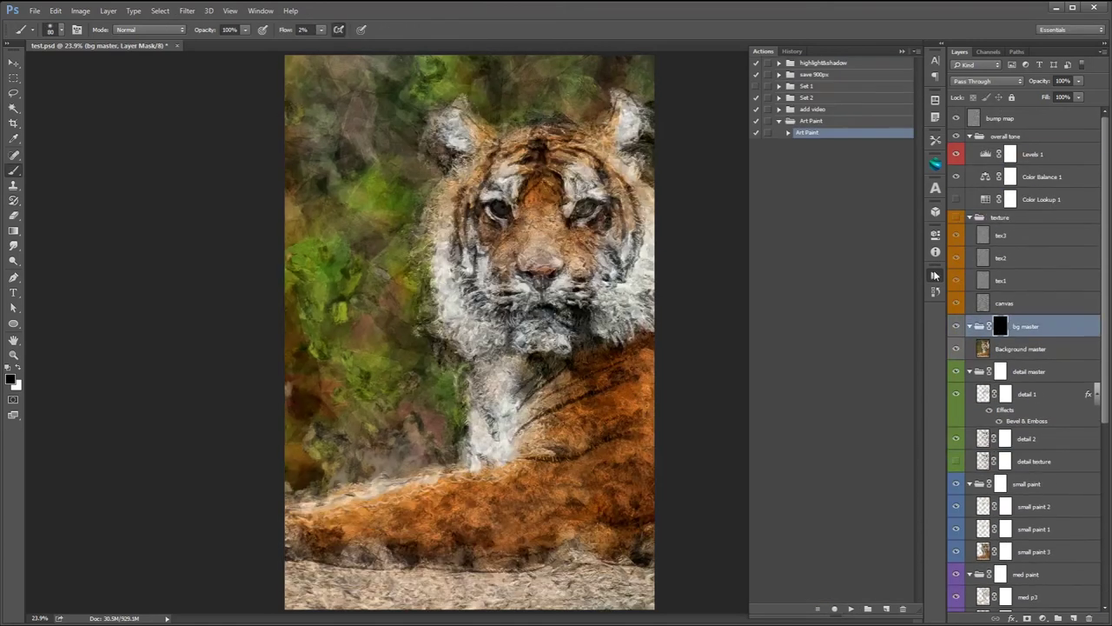
Collapse the Actions panel once the Art Paint action has finished.
click(934, 276)
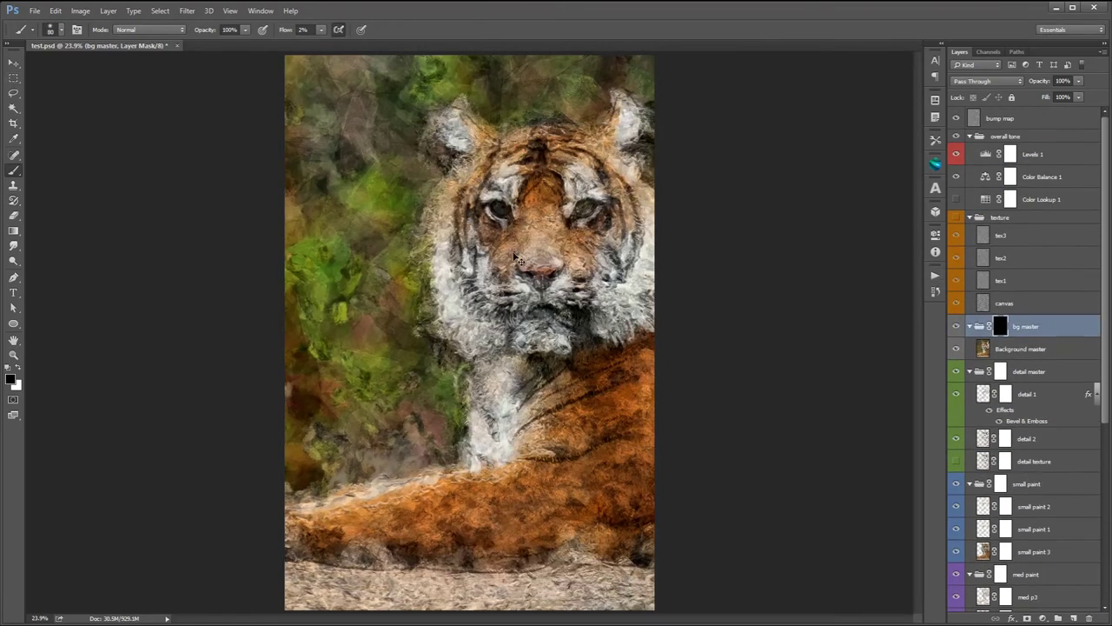
key(ctrl+plus)
key(ctrl+plus)
key(ctrl+plus)
key(ctrl+plus)
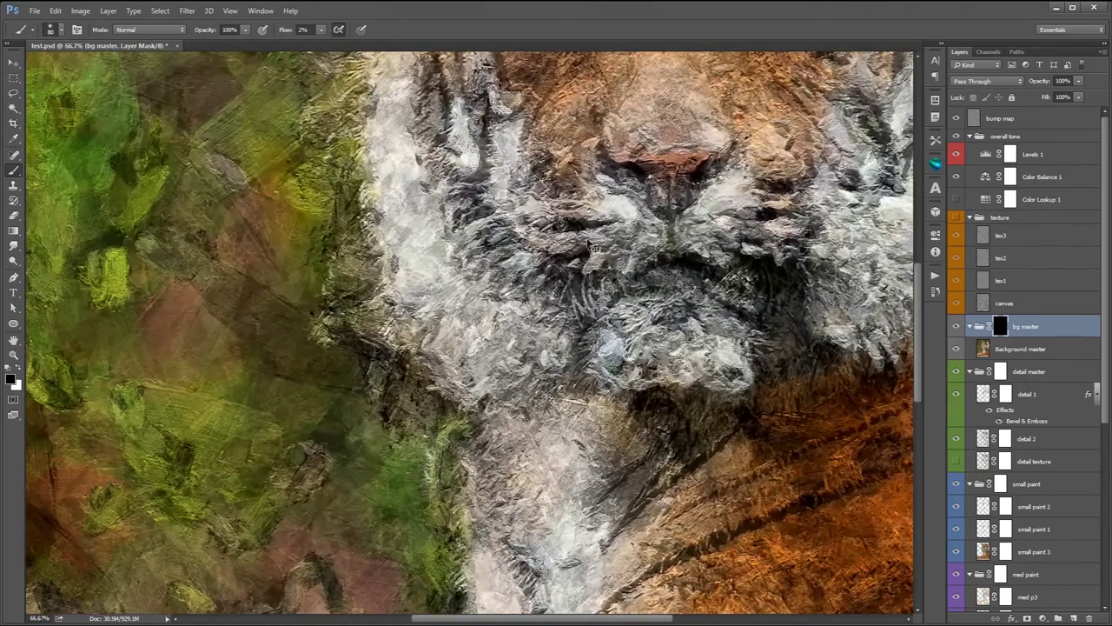
drag(564, 207, 536, 396)
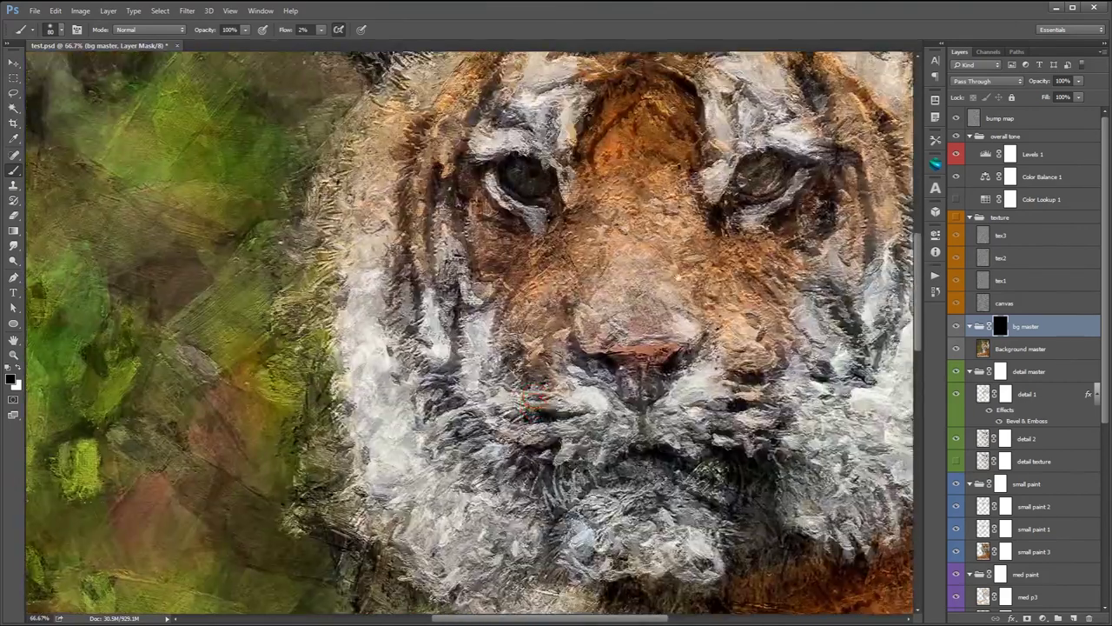
drag(676, 277, 616, 429)
drag(511, 327, 744, 442)
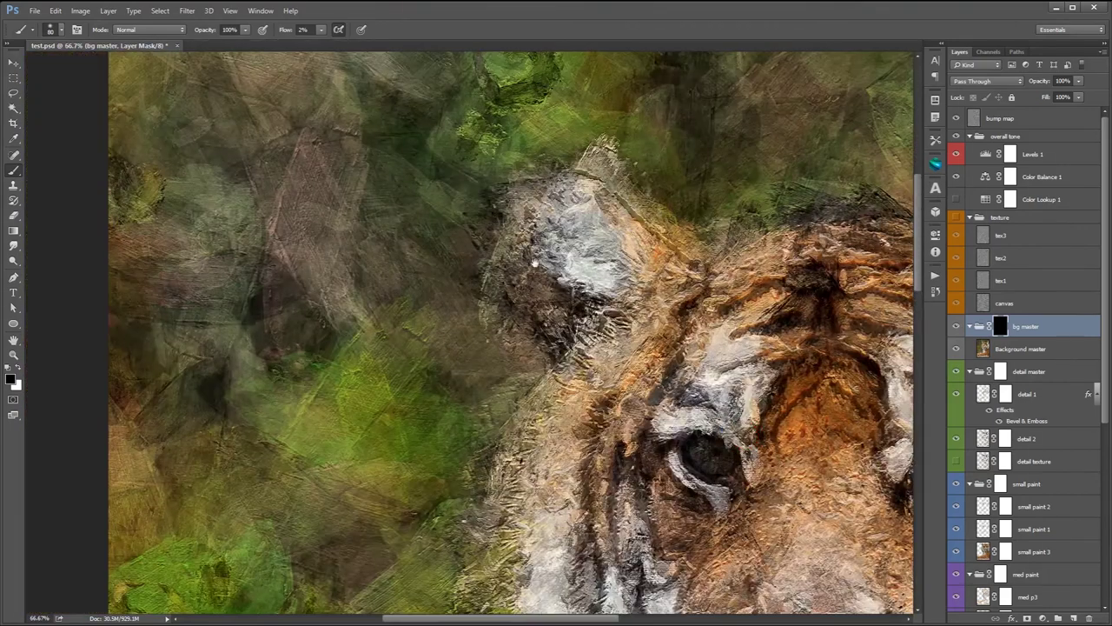
drag(532, 254, 527, 365)
drag(760, 469, 524, 333)
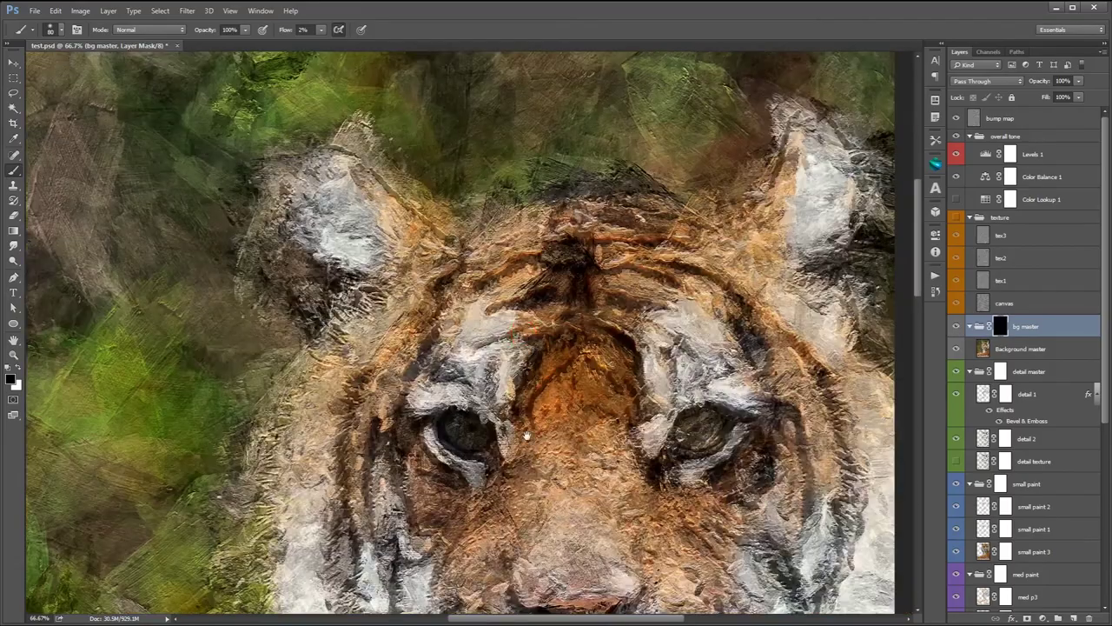
drag(530, 436, 456, 256)
drag(516, 487, 490, 269)
drag(474, 391, 464, 298)
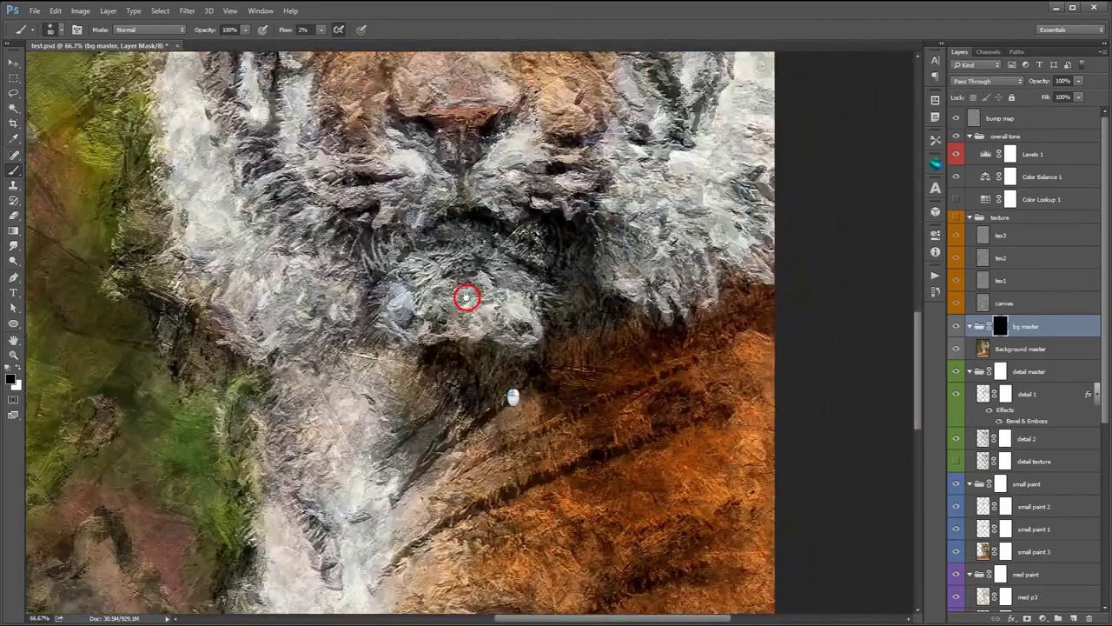
drag(469, 539, 339, 261)
mouse_move(339, 460)
mouse_down()
mouse_move(414, 179)
mouse_move(540, 415)
mouse_move(521, 365)
mouse_up()
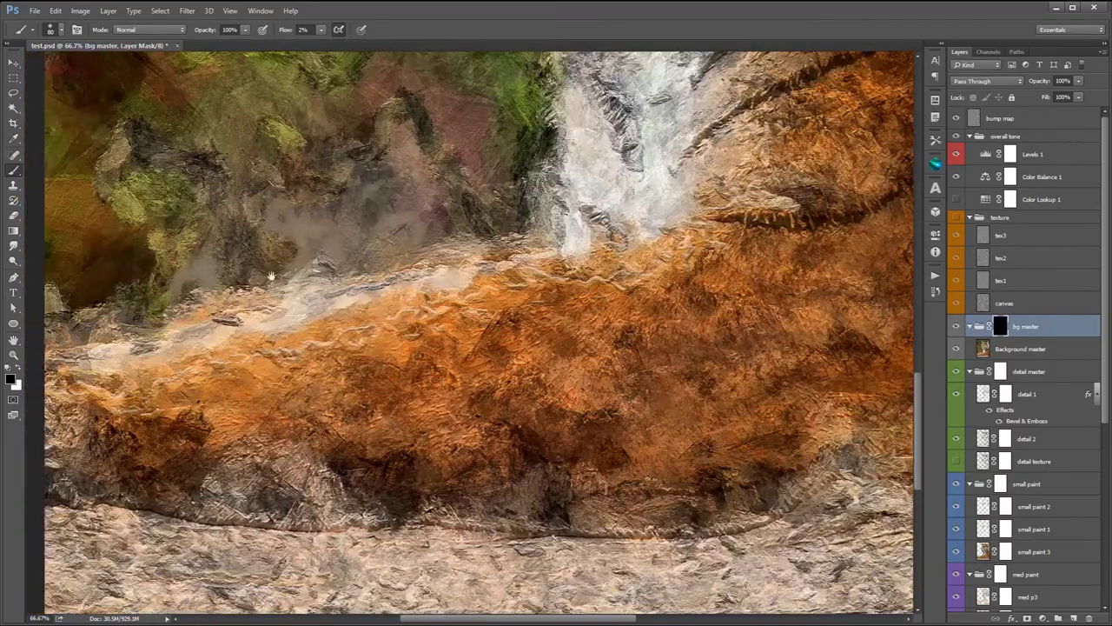
mouse_move(373, 261)
mouse_down()
mouse_move(608, 273)
mouse_move(241, 504)
mouse_up()
mouse_move(522, 487)
mouse_down()
mouse_move(333, 465)
mouse_move(335, 489)
mouse_up()
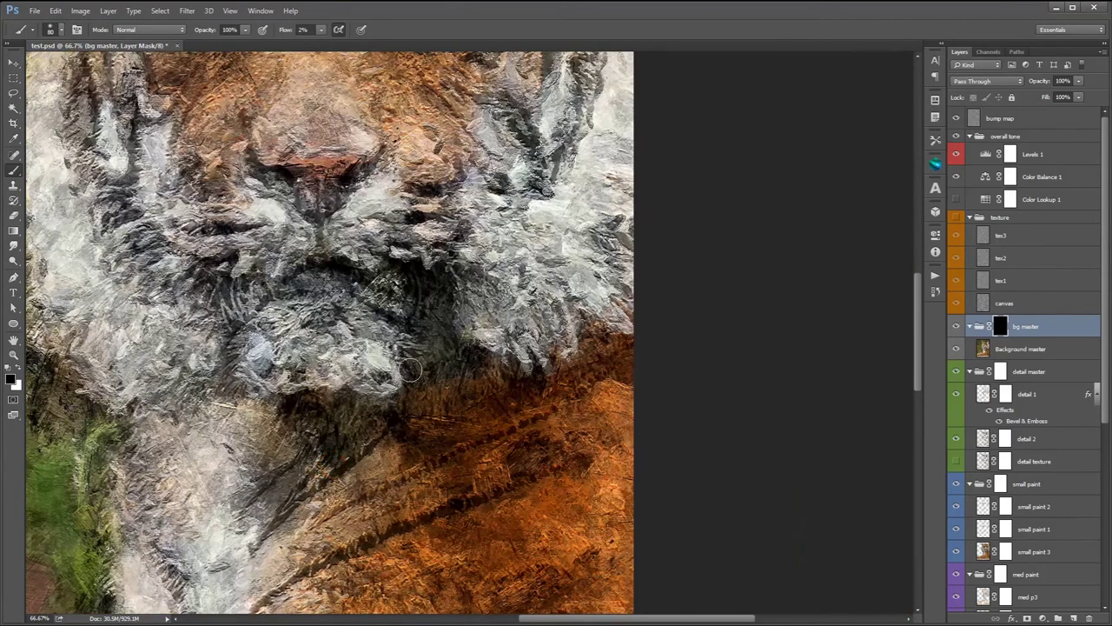
key(ctrl+minus)
key(ctrl+minus)
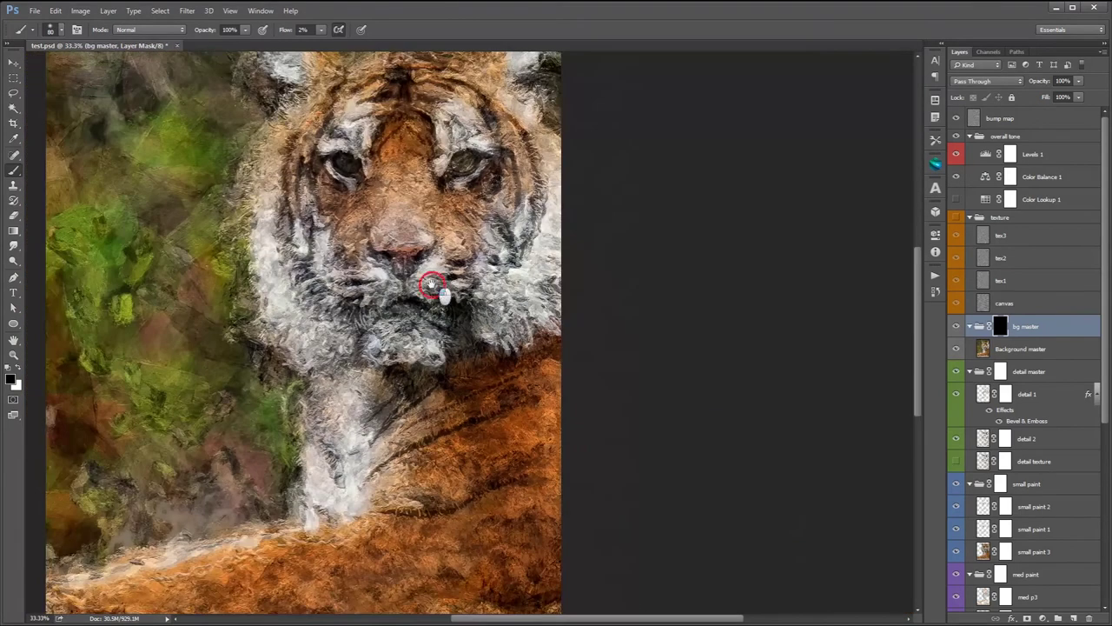
scroll(473, 322, down, 1)
scroll(478, 317, down, 1)
scroll(484, 314, down, 1)
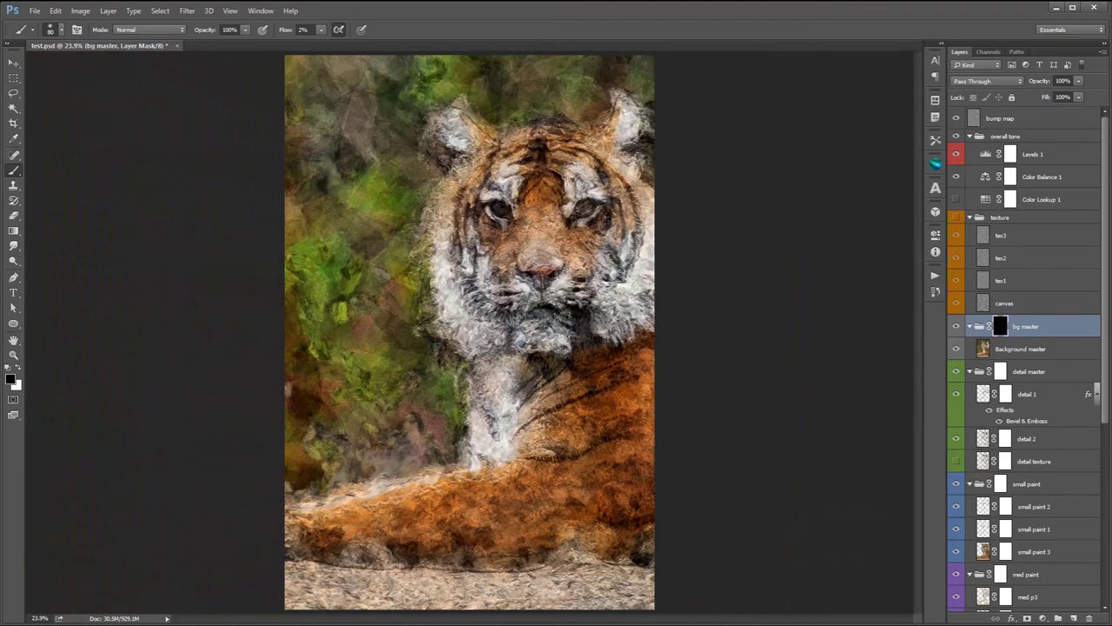
Switch to the Brush tool and choose the 700 px soft brush preset.
click(13, 171)
right_click(373, 246)
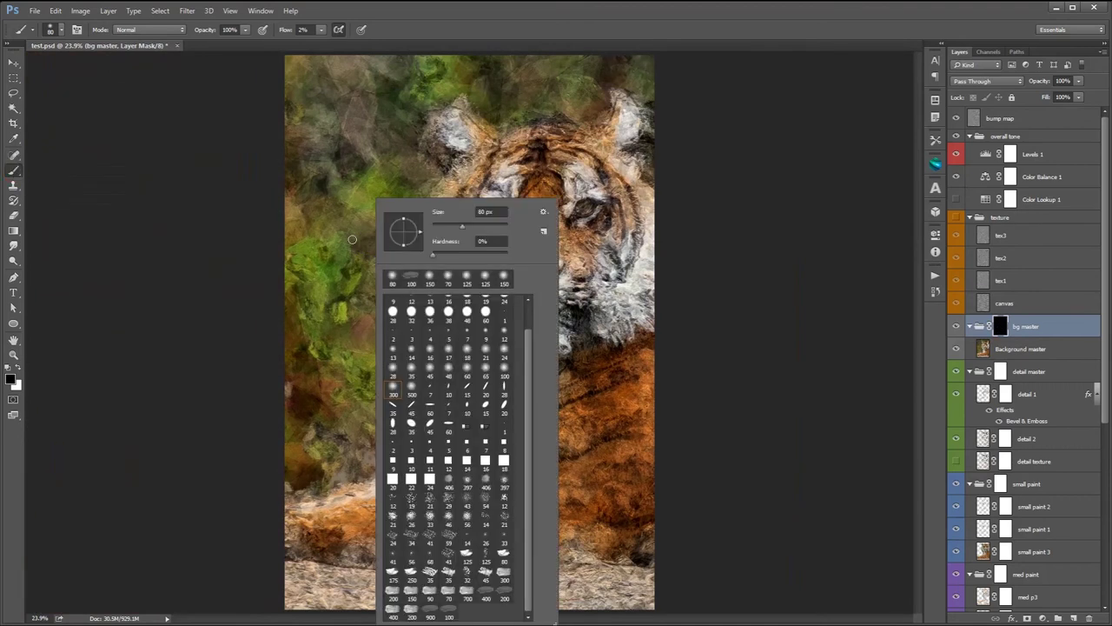
click(412, 591)
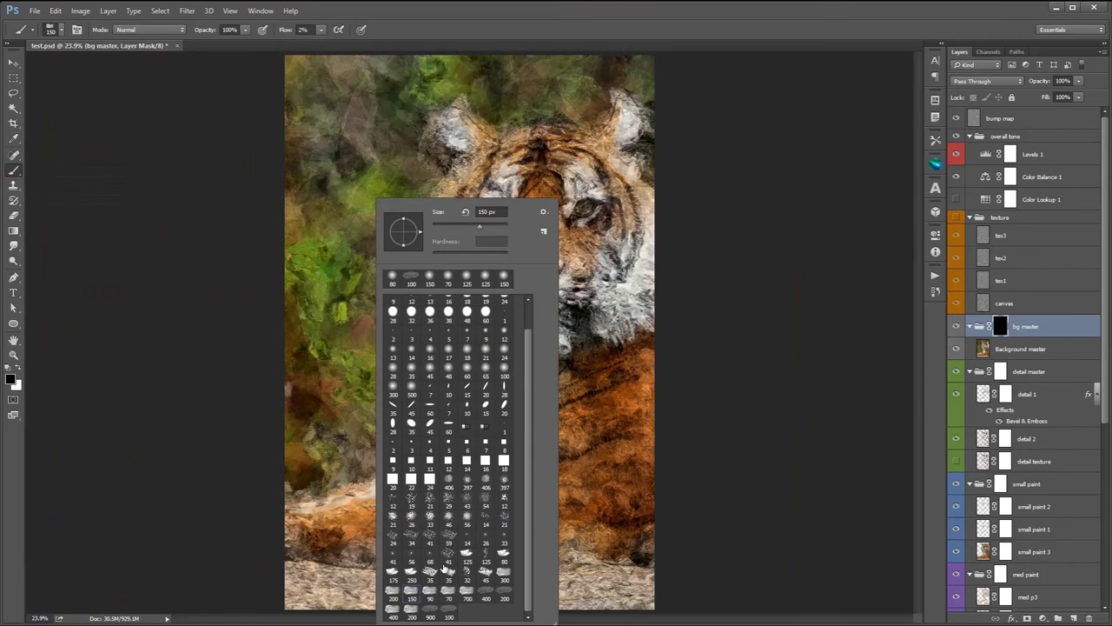
click(500, 591)
click(469, 592)
click(330, 268)
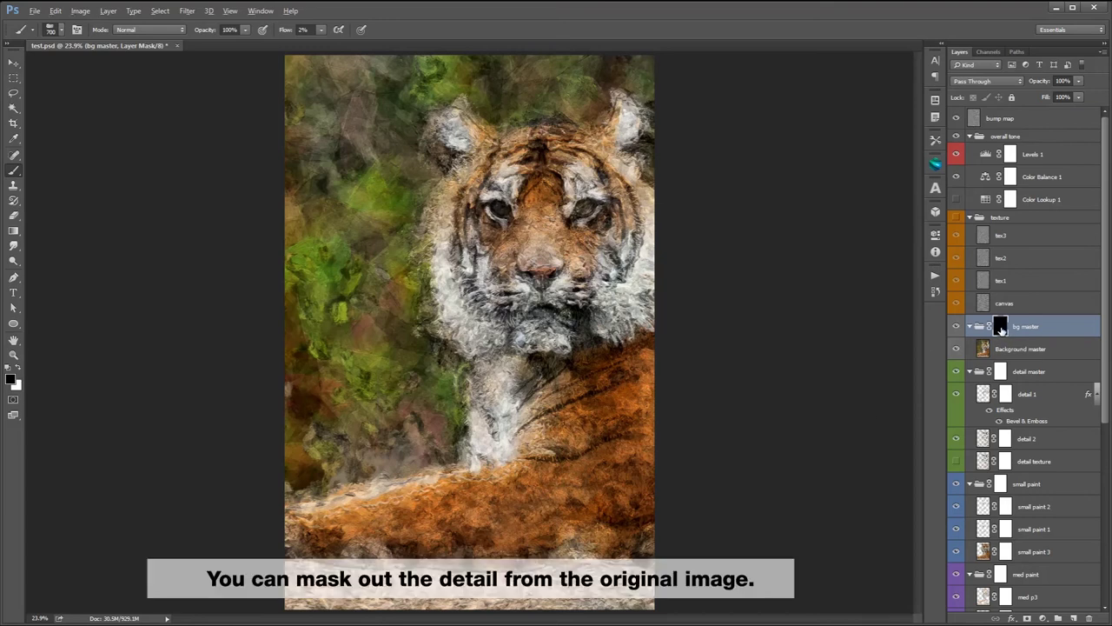
key(ctrl+i)
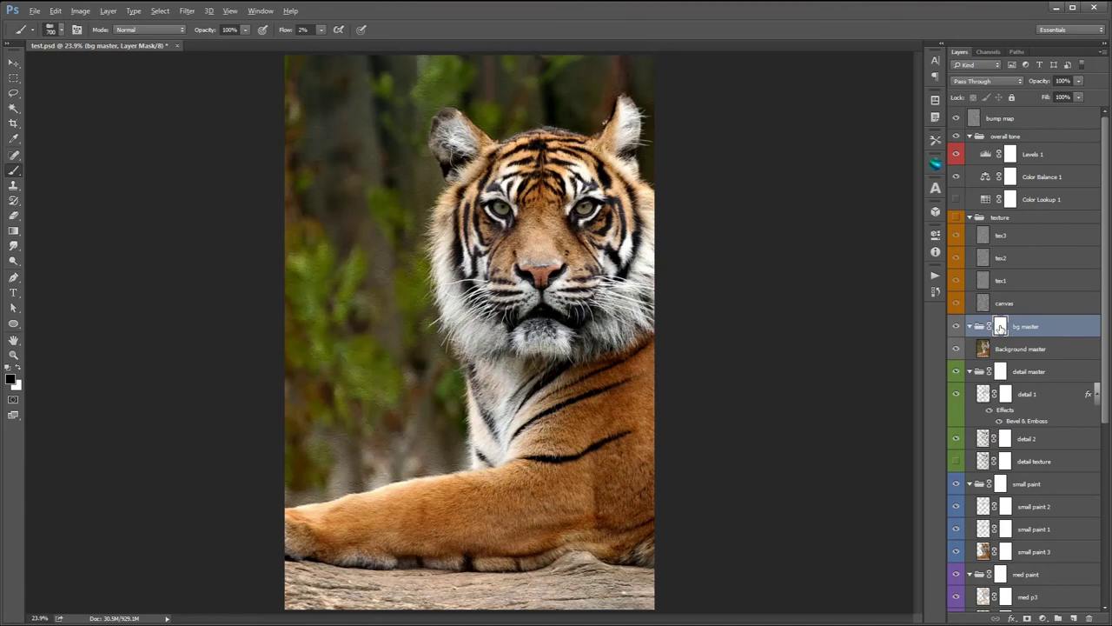
key(ctrl+i)
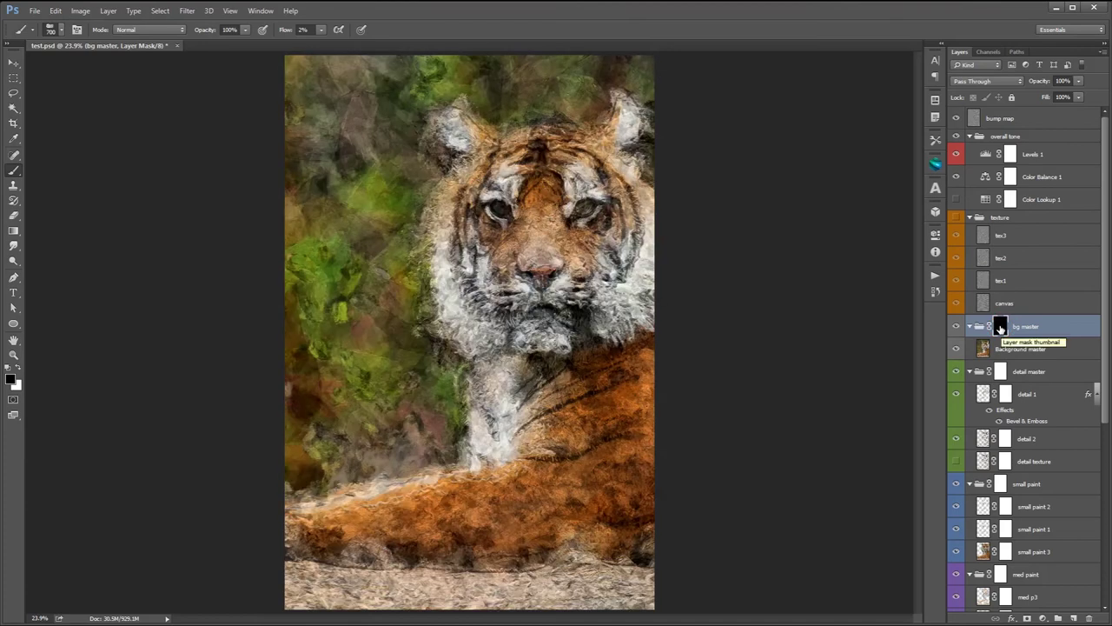
scroll(548, 233, up, 1)
scroll(548, 233, up, 1)
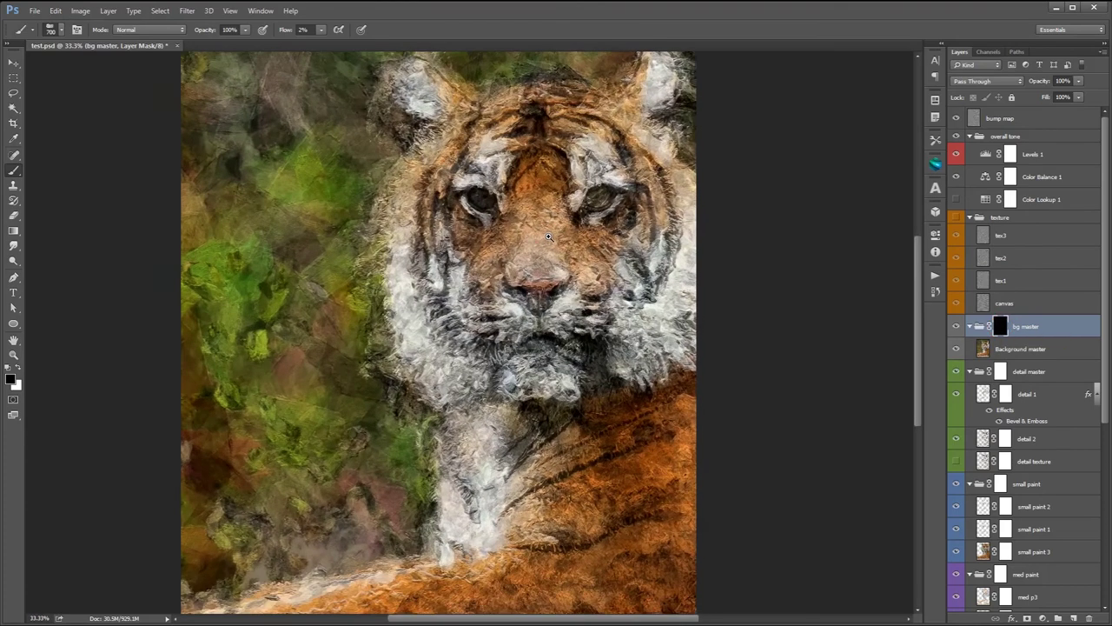
scroll(547, 234, up, 1)
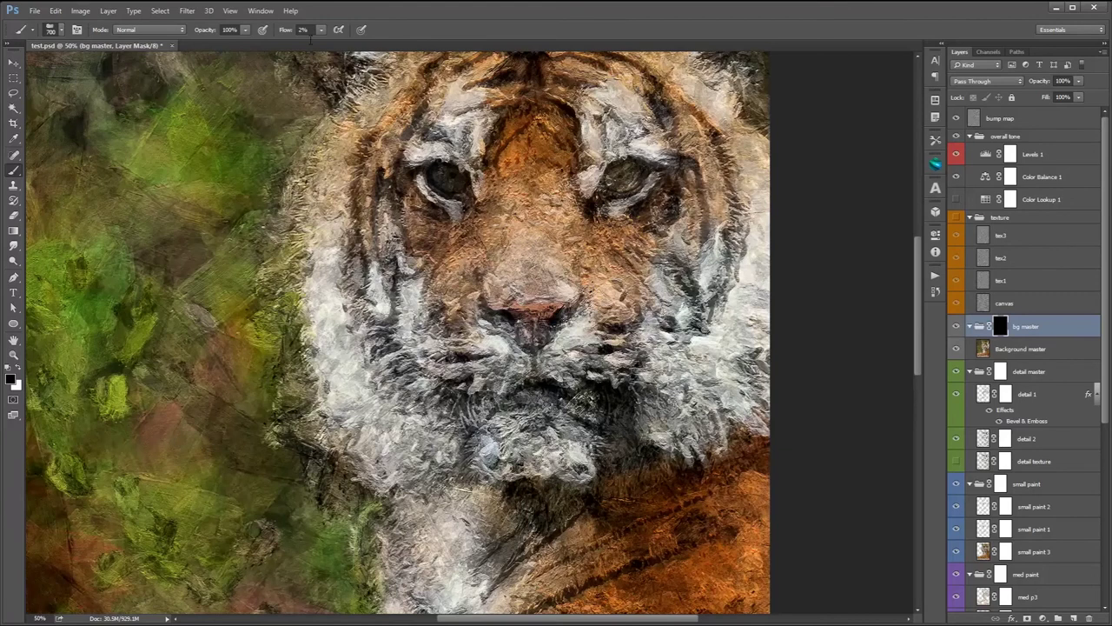
Set brush flow to 32% with white foreground and restore the eye detail on the mask.
drag(320, 30, 338, 40)
click(339, 29)
mouse_move(426, 191)
mouse_down()
mouse_move(439, 179)
mouse_move(461, 192)
mouse_up()
click(19, 369)
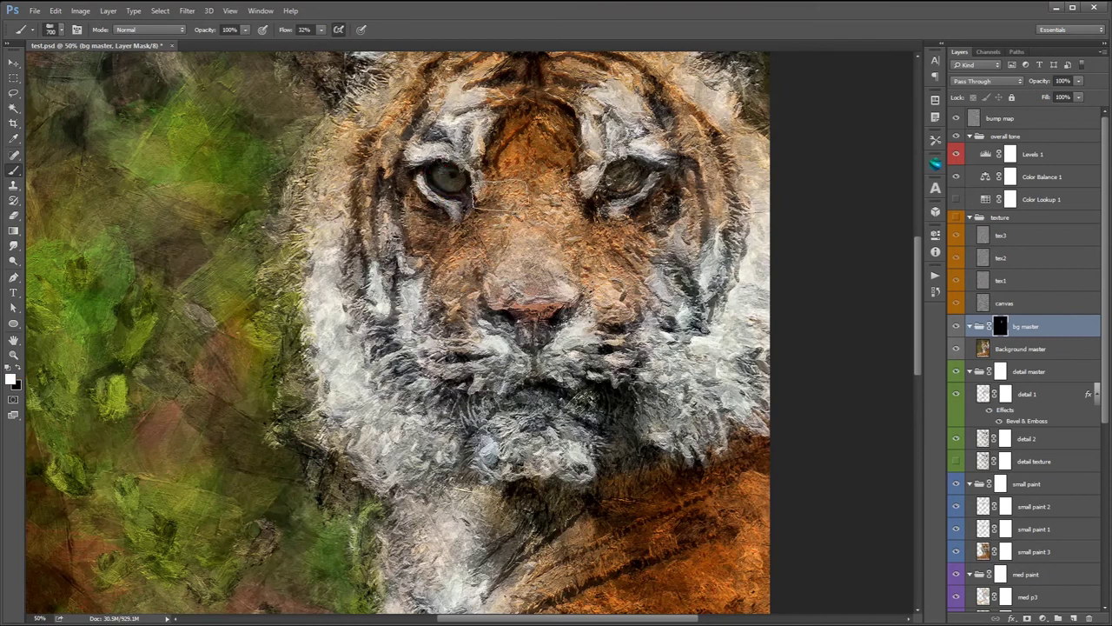
drag(613, 181, 614, 178)
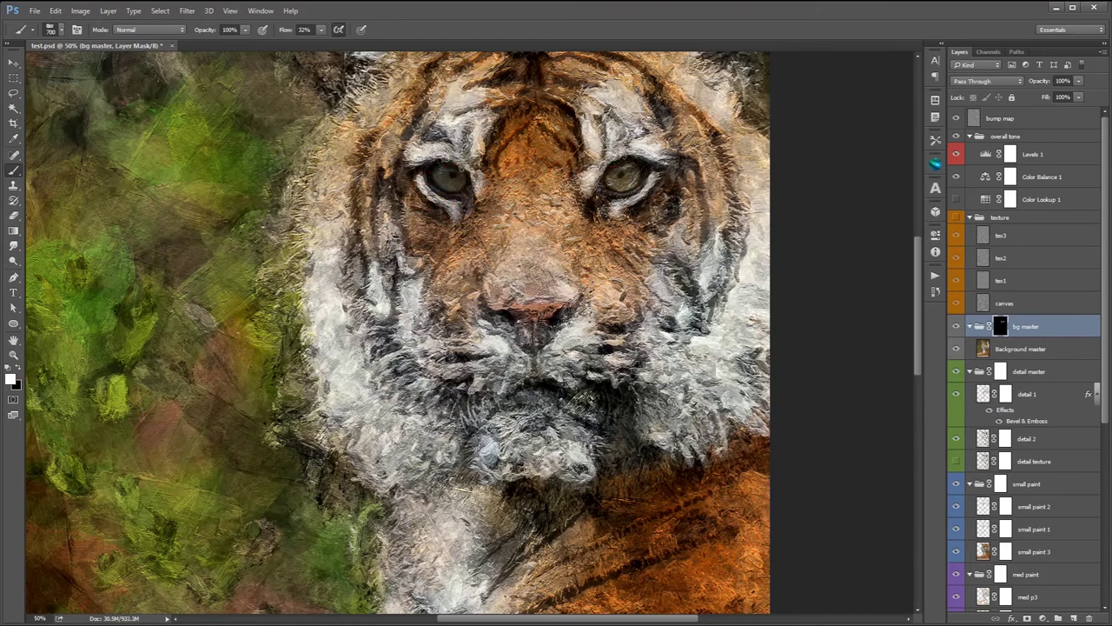
Paint the mask over nose, muzzle, chin, forehead and both cheeks to restore sharp detail.
mouse_move(504, 291)
mouse_down()
mouse_move(507, 383)
mouse_move(470, 408)
mouse_up()
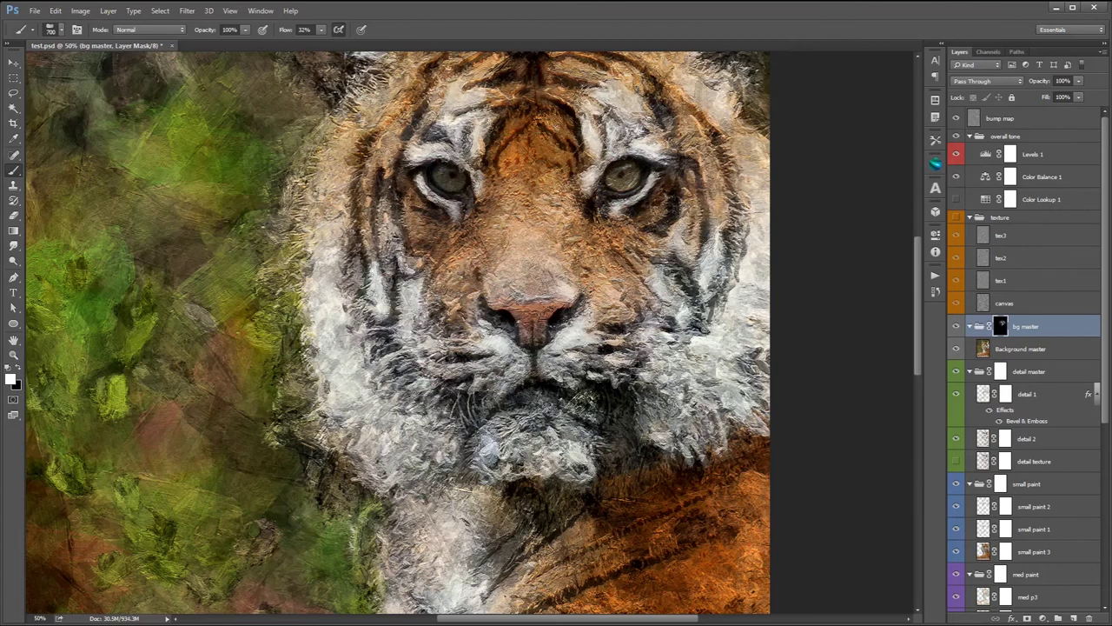
mouse_move(571, 409)
mouse_down()
mouse_move(589, 486)
mouse_move(542, 394)
mouse_move(556, 369)
mouse_up()
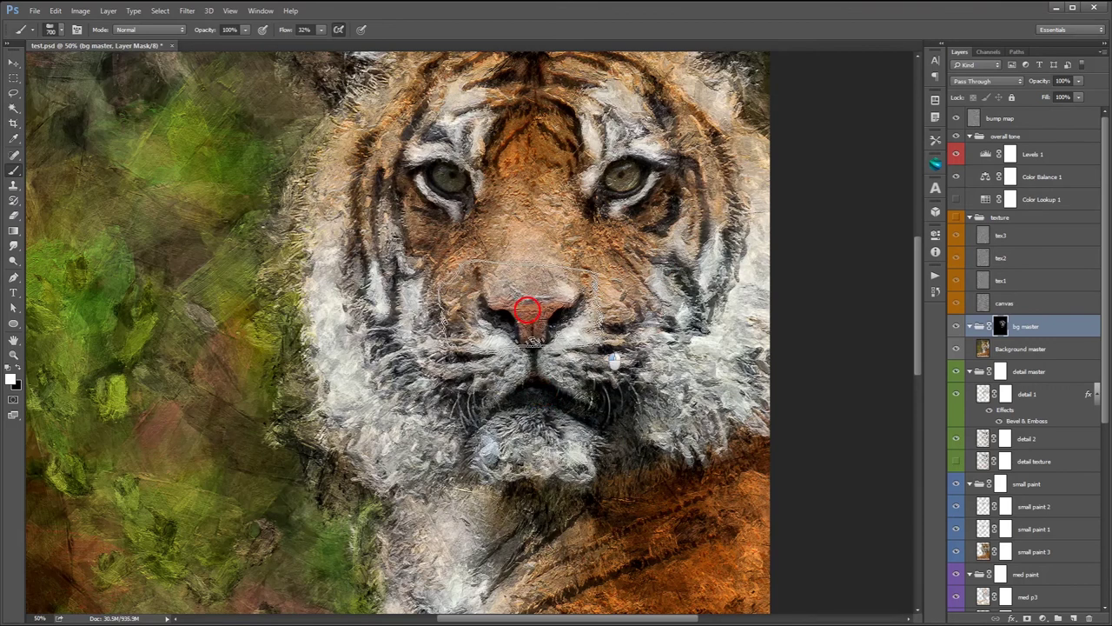
drag(534, 209, 538, 148)
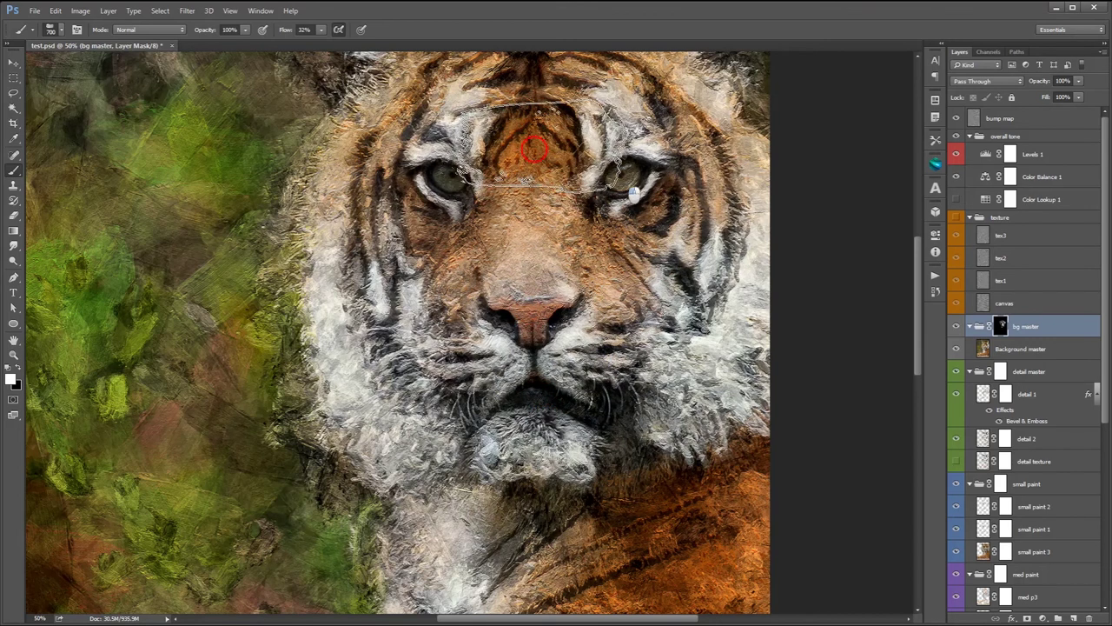
drag(476, 261, 278, 304)
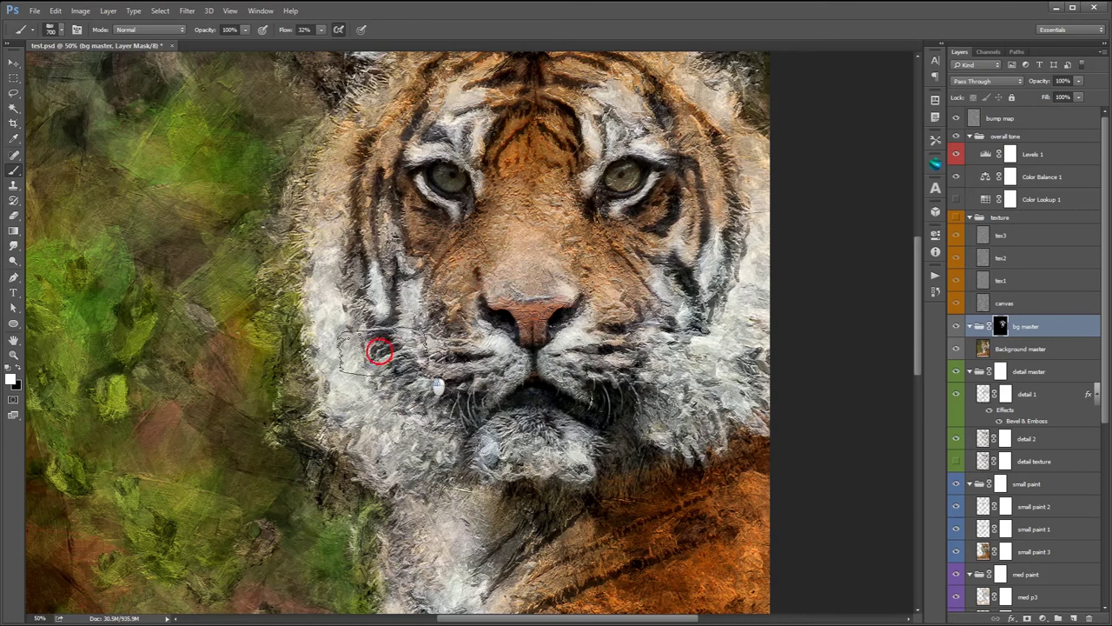
drag(687, 310, 738, 359)
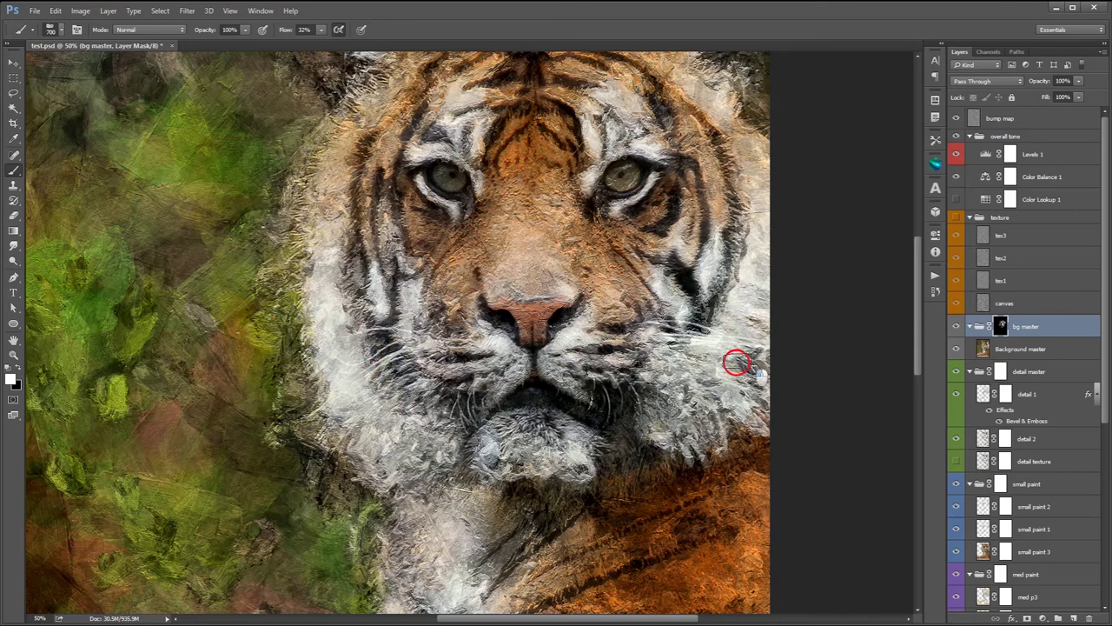
key(ctrl+minus)
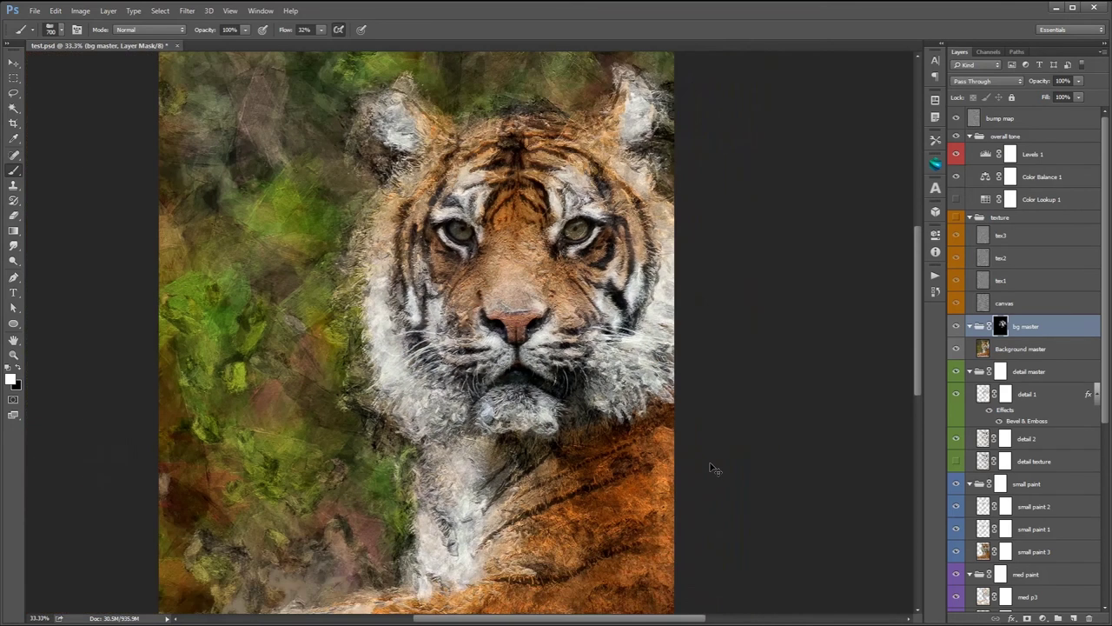
key(ctrl+0)
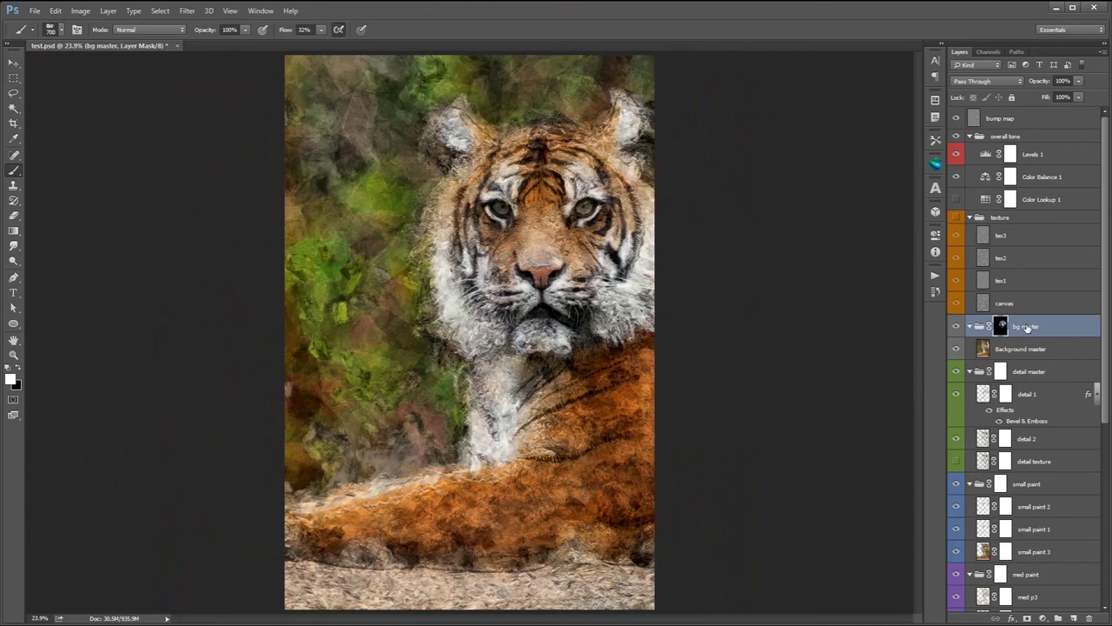
click(1027, 325)
click(969, 136)
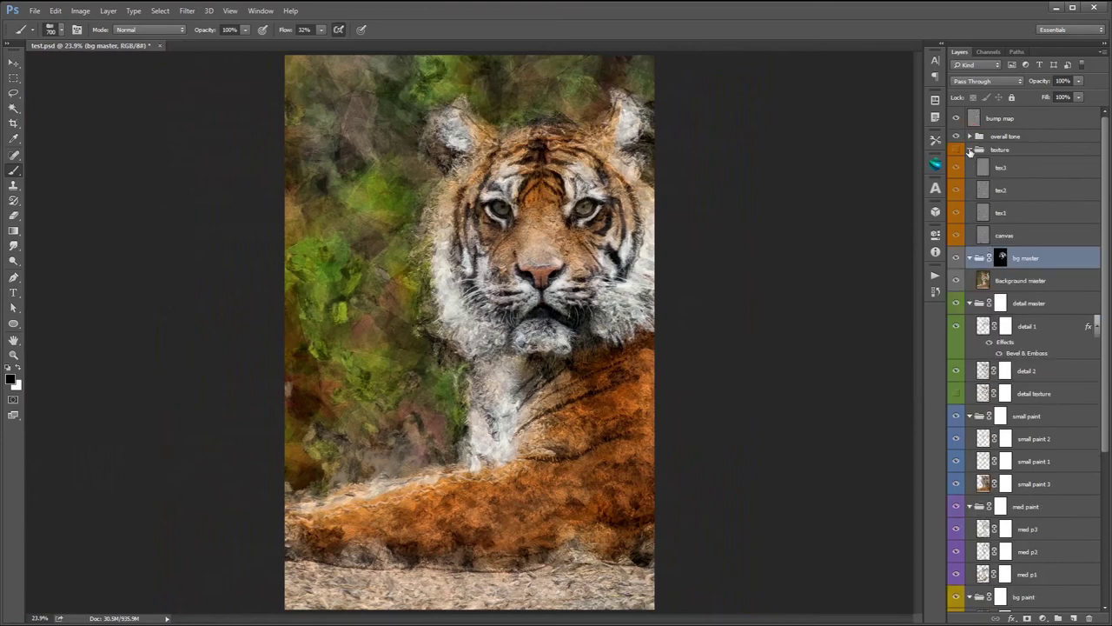
Collapse the layer groups and toggle bg master, detail master and small paint visibility to compare.
ctrl+click(969, 150)
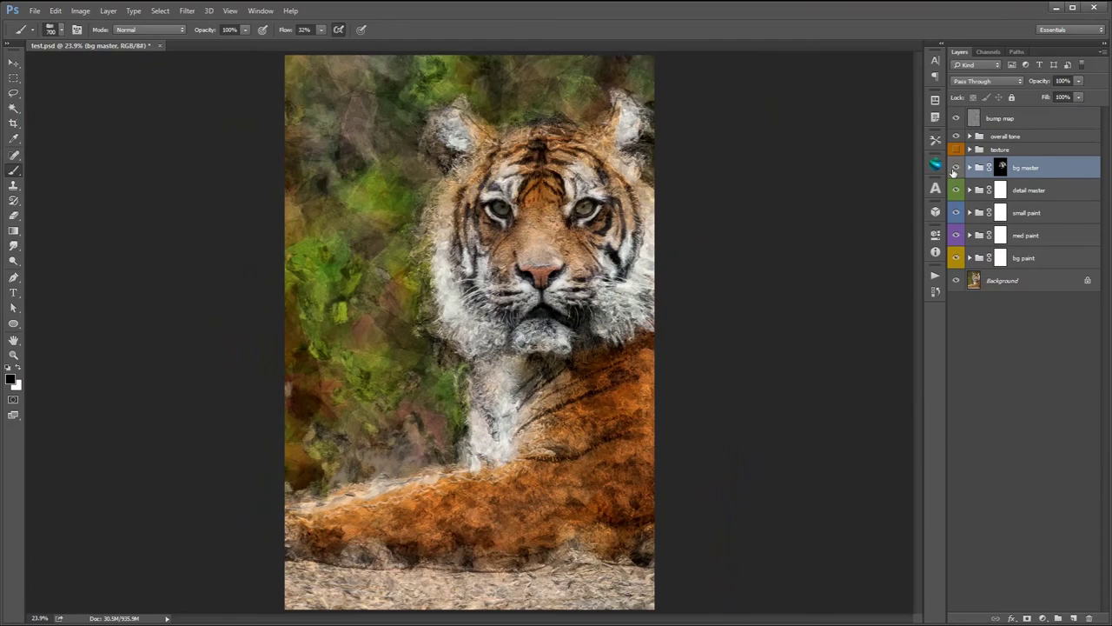
click(955, 168)
click(956, 168)
click(956, 191)
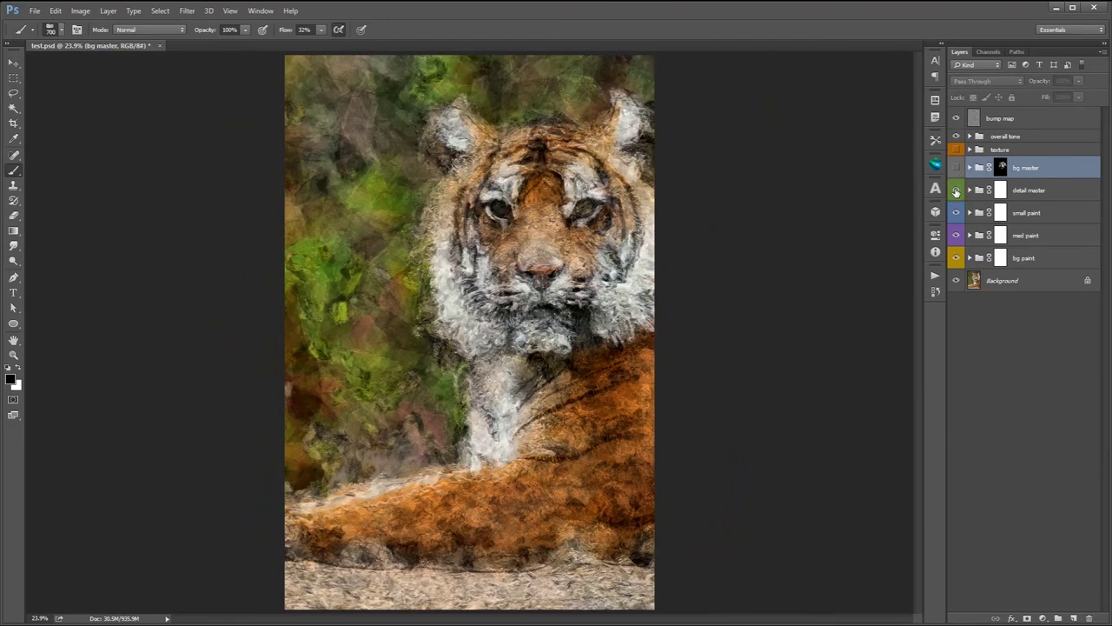
click(956, 190)
click(956, 213)
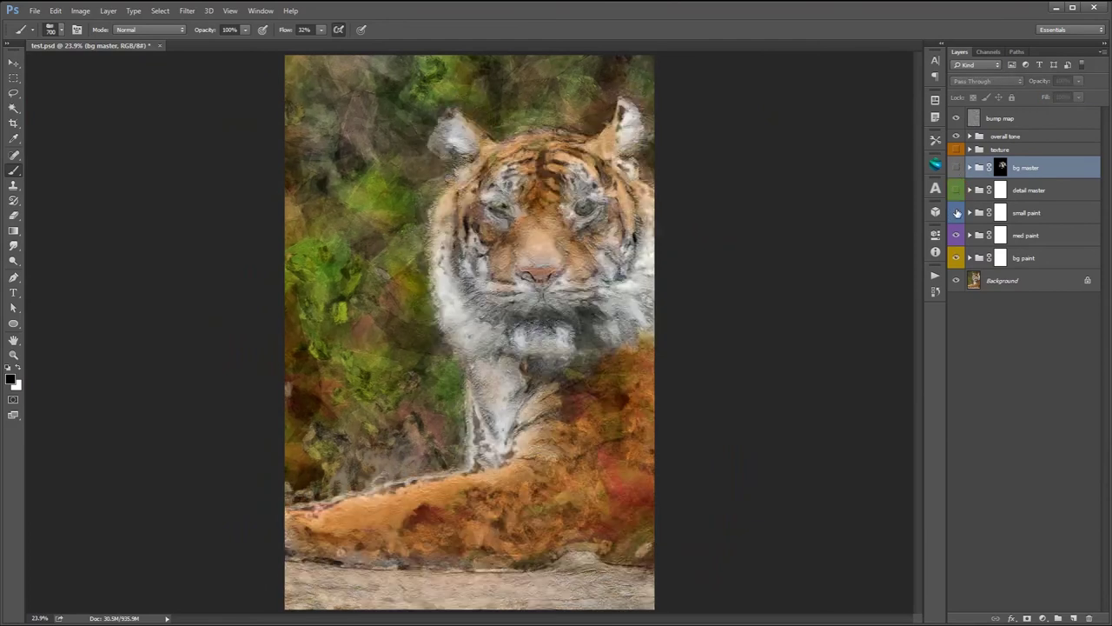
Toggle med paint and bg paint visibility, then expand bg paint to list bg paint 1–9.
click(956, 234)
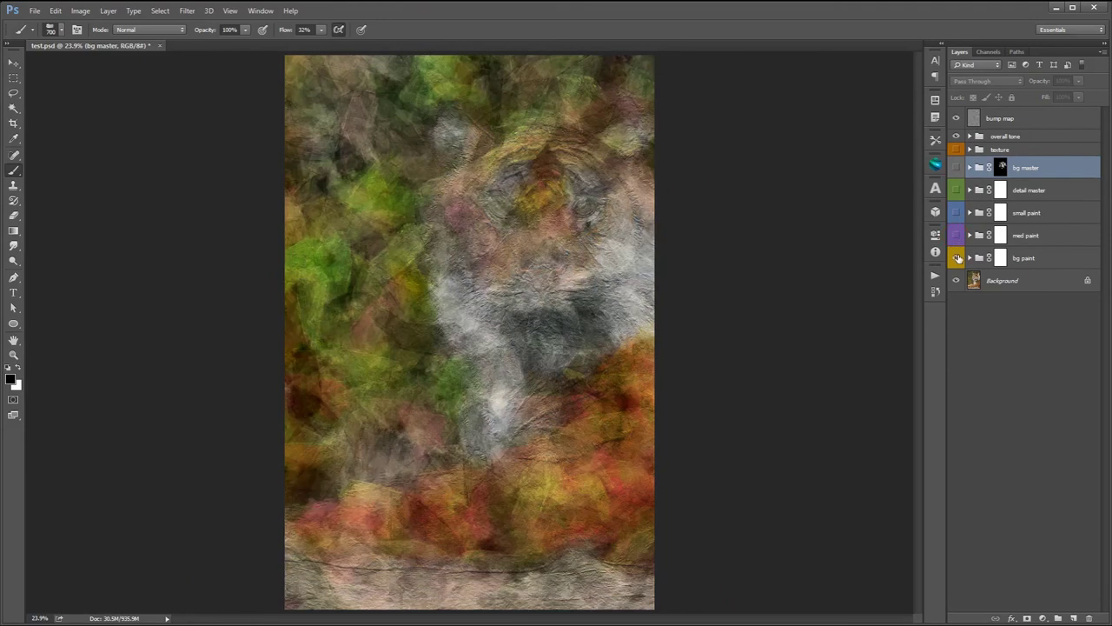
click(955, 257)
click(957, 258)
click(976, 258)
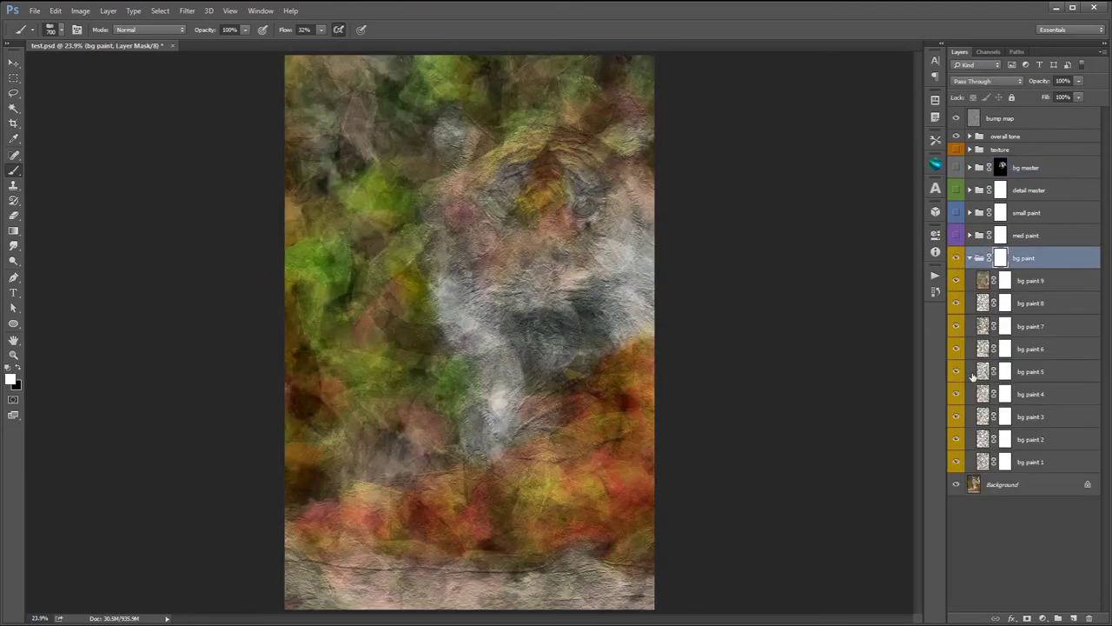
mouse_move(953, 283)
mouse_down()
mouse_move(956, 461)
mouse_move(954, 237)
mouse_up()
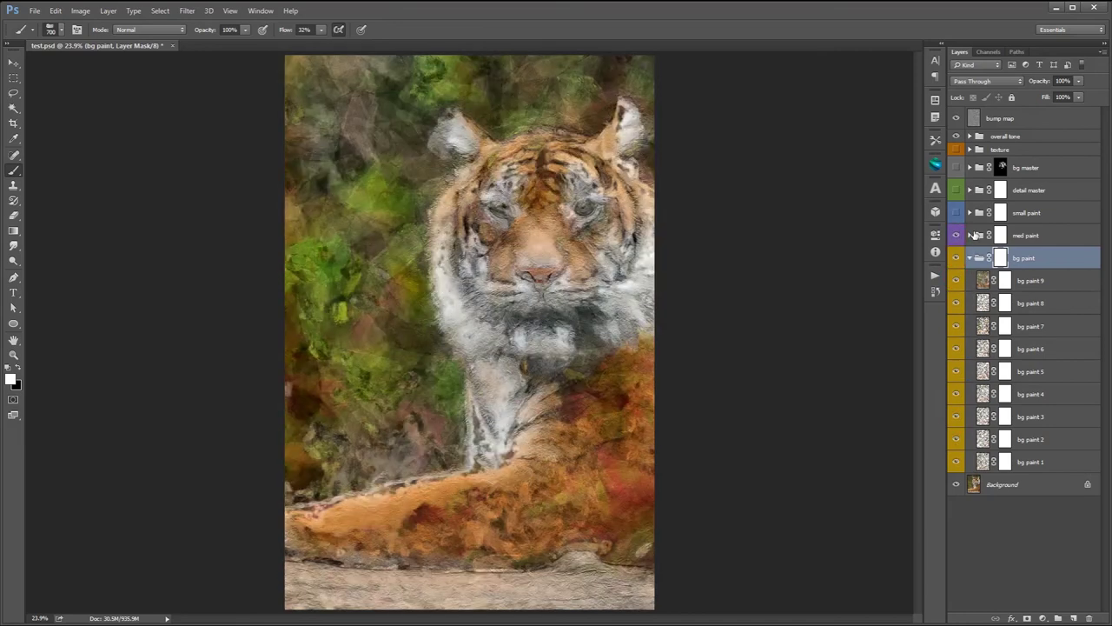
Expand the med paint group and toggle med p1–p3 visibility to compare.
click(969, 234)
drag(956, 261, 952, 306)
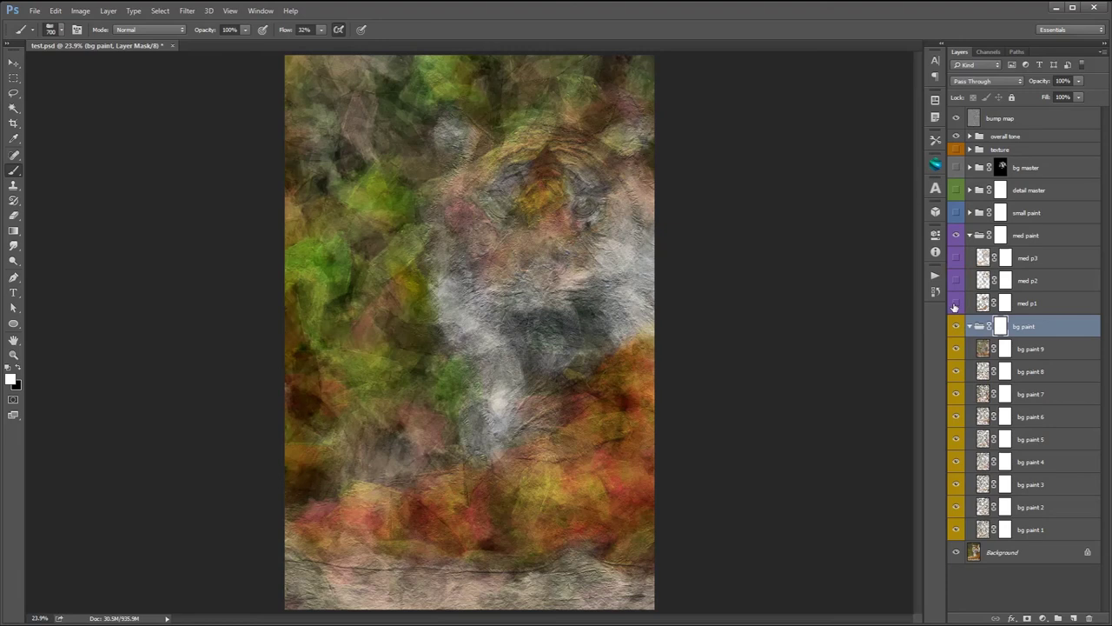
drag(955, 307, 955, 214)
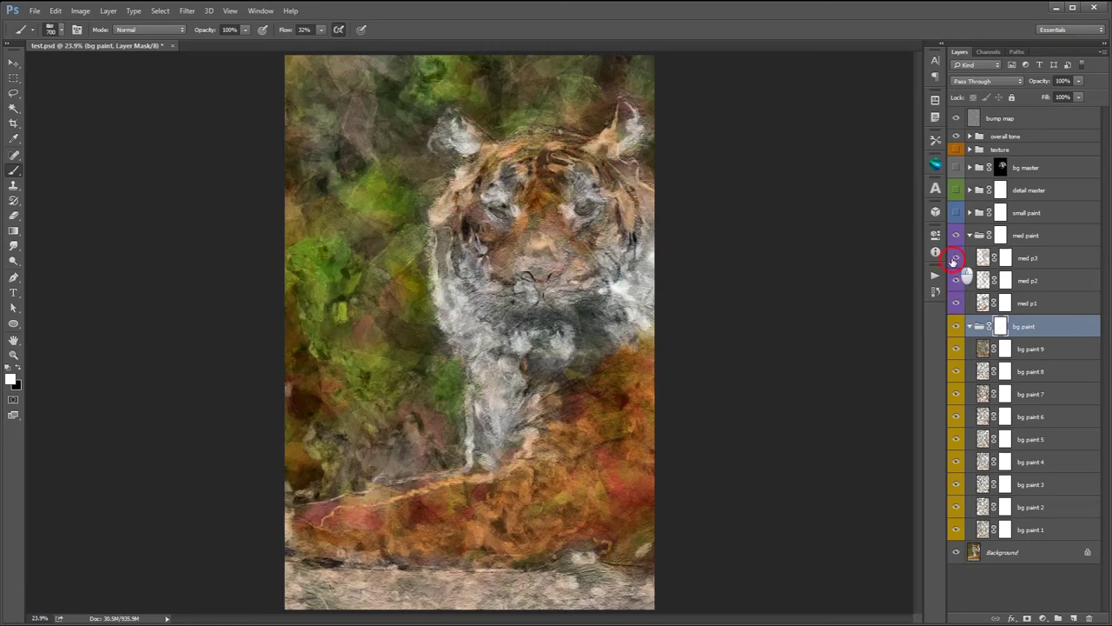
Expand the small paint group and toggle its layers off and back on to compare.
click(956, 213)
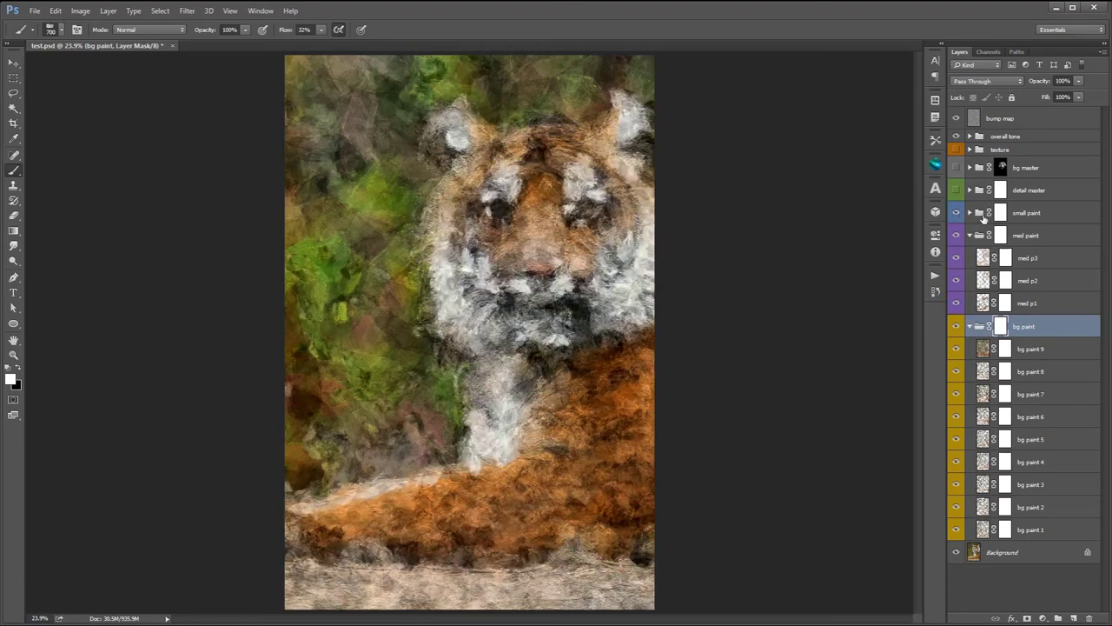
click(969, 213)
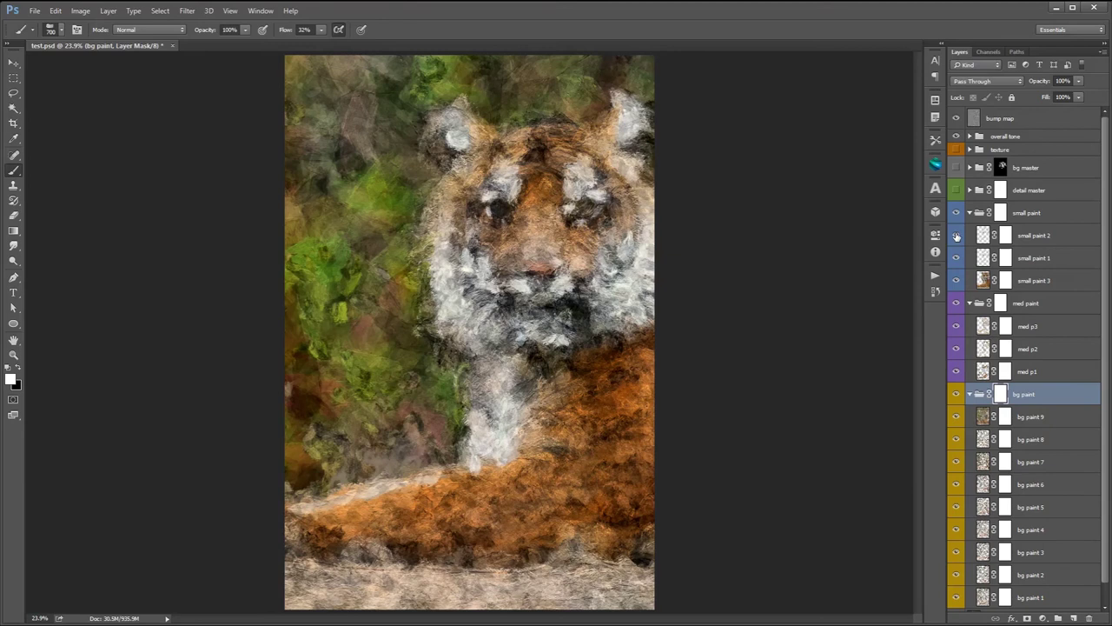
click(956, 258)
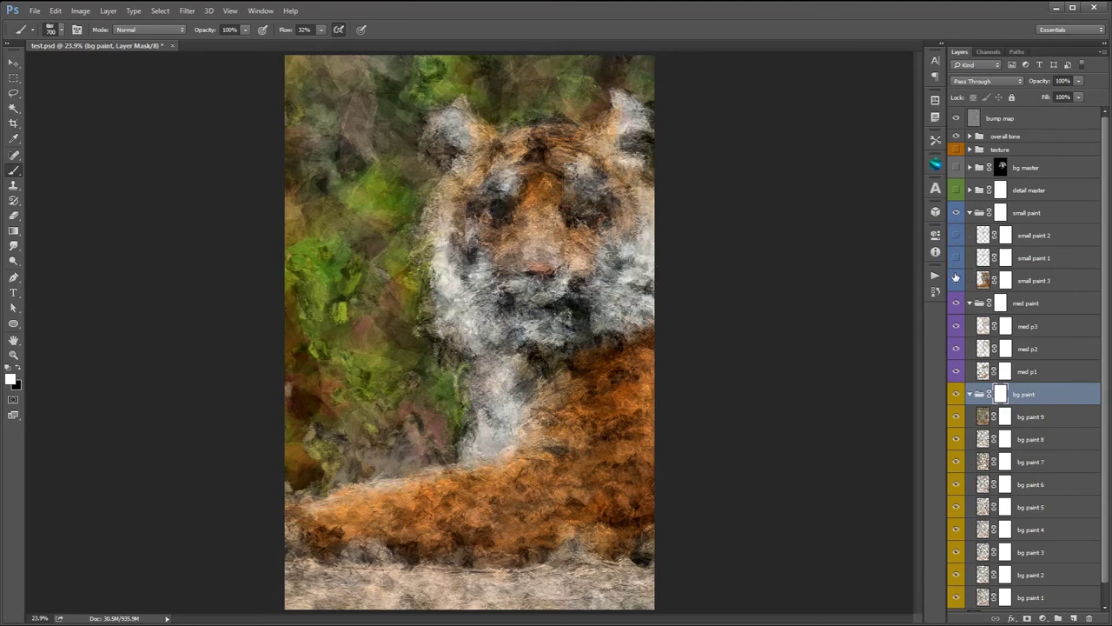
click(959, 280)
click(956, 258)
click(956, 235)
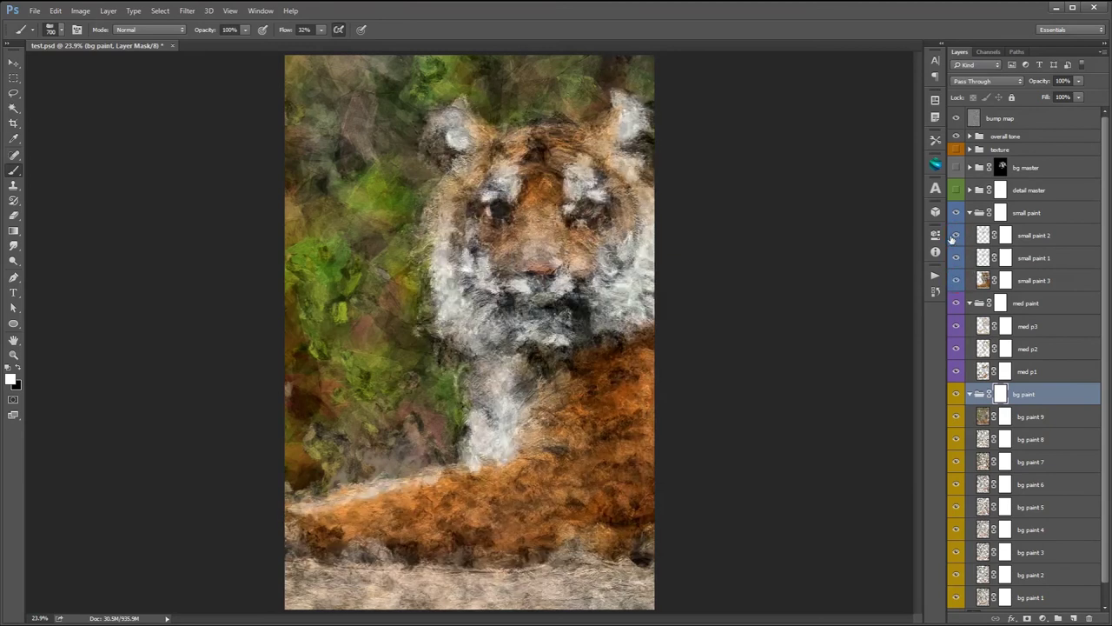
click(963, 212)
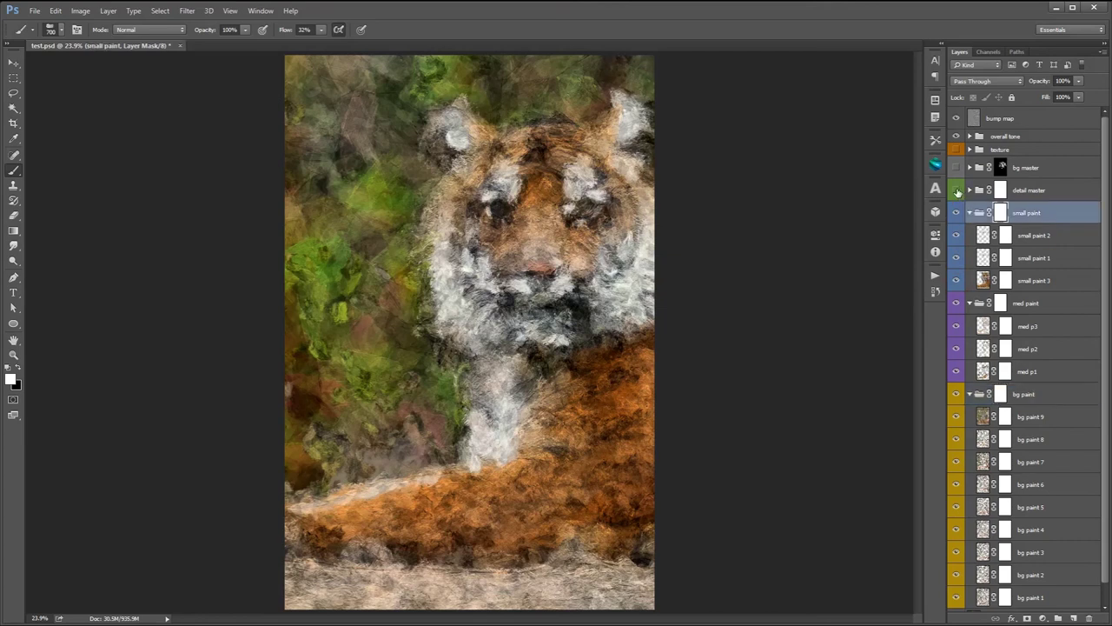
Show and expand detail master, hiding detail 1 and detail 2 to compare the face.
click(957, 190)
click(970, 191)
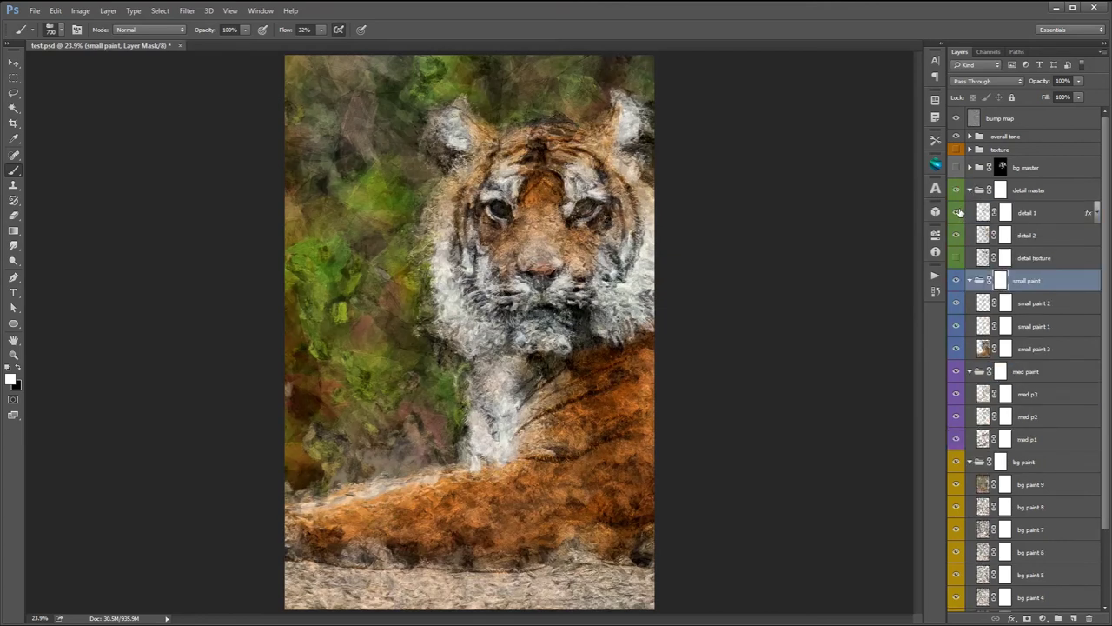
click(956, 212)
click(956, 235)
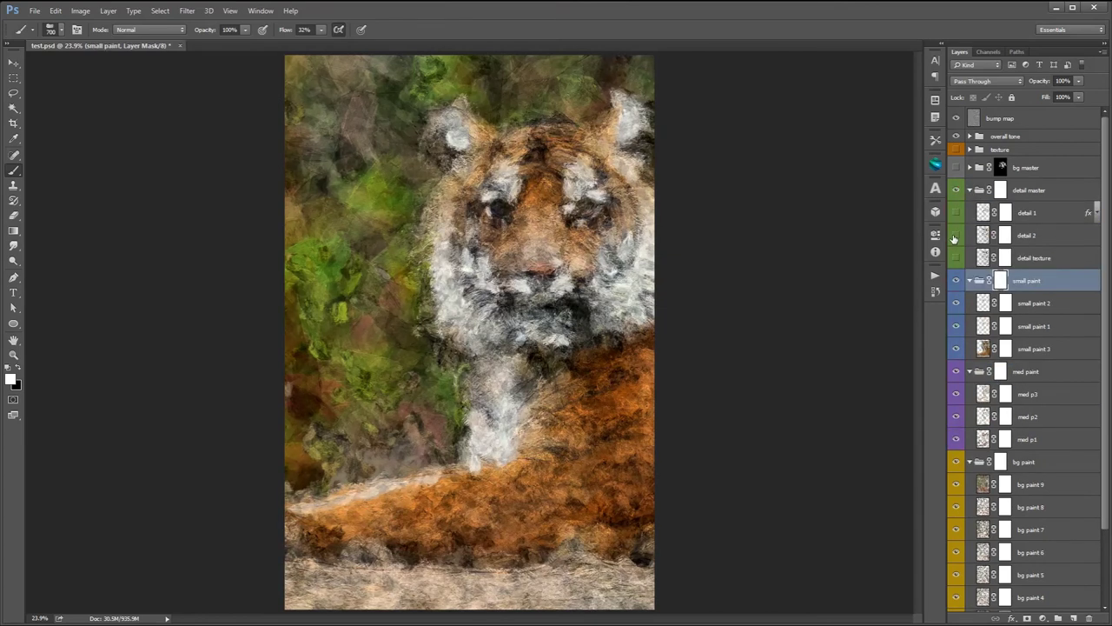
click(538, 232)
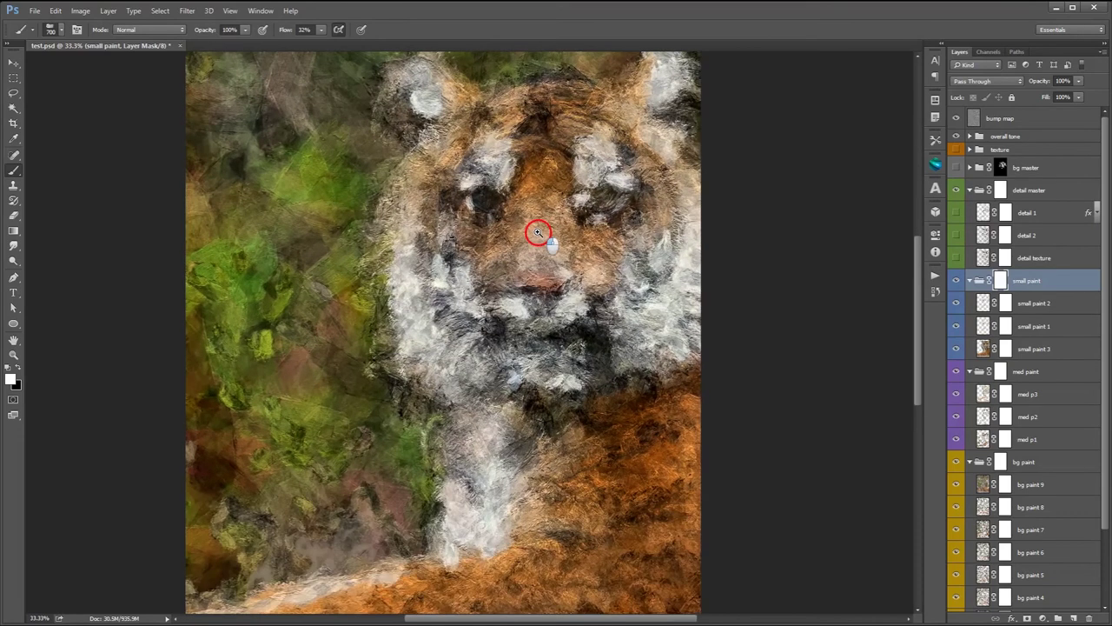
Zoom in on the tiger's face and compare the detail texture, detail 2 and detail 1 layers on and off.
click(538, 232)
scroll(459, 251, up, 1)
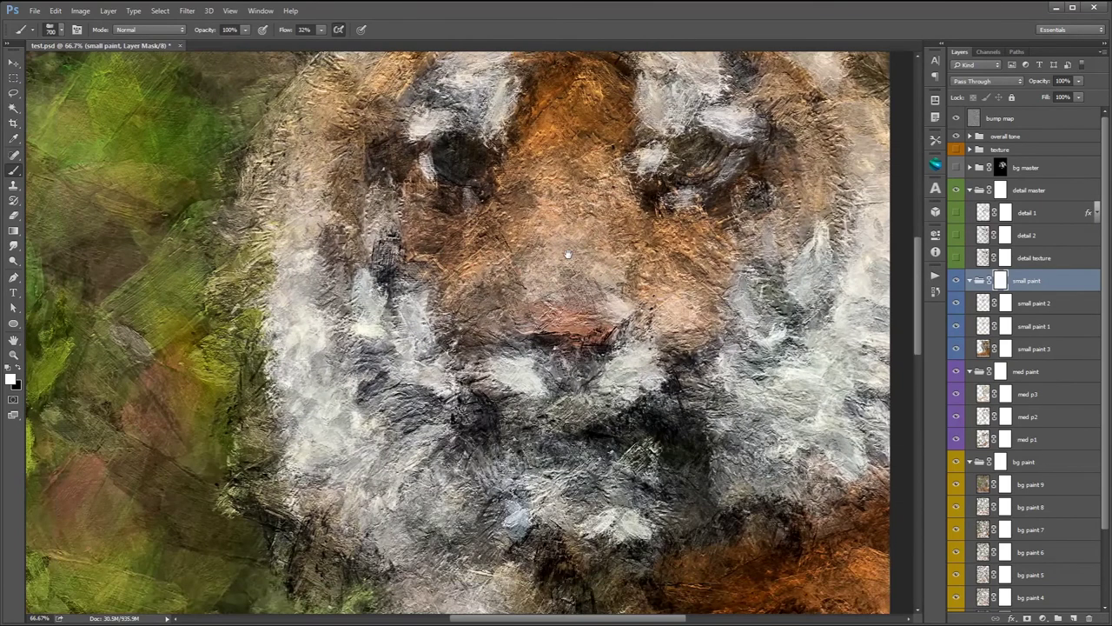
click(955, 258)
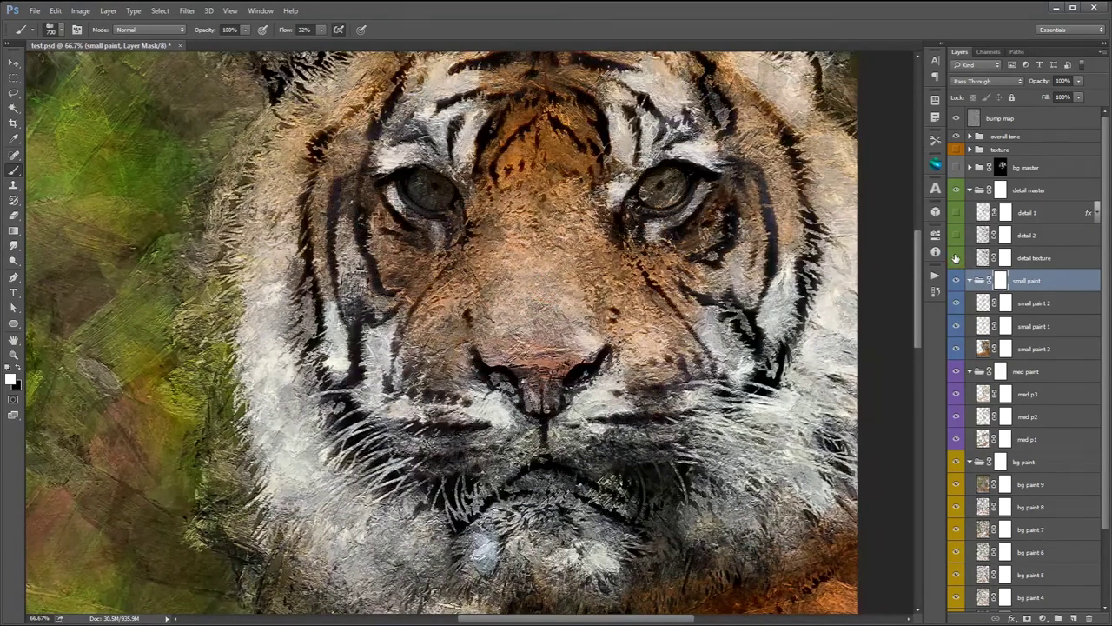
click(957, 236)
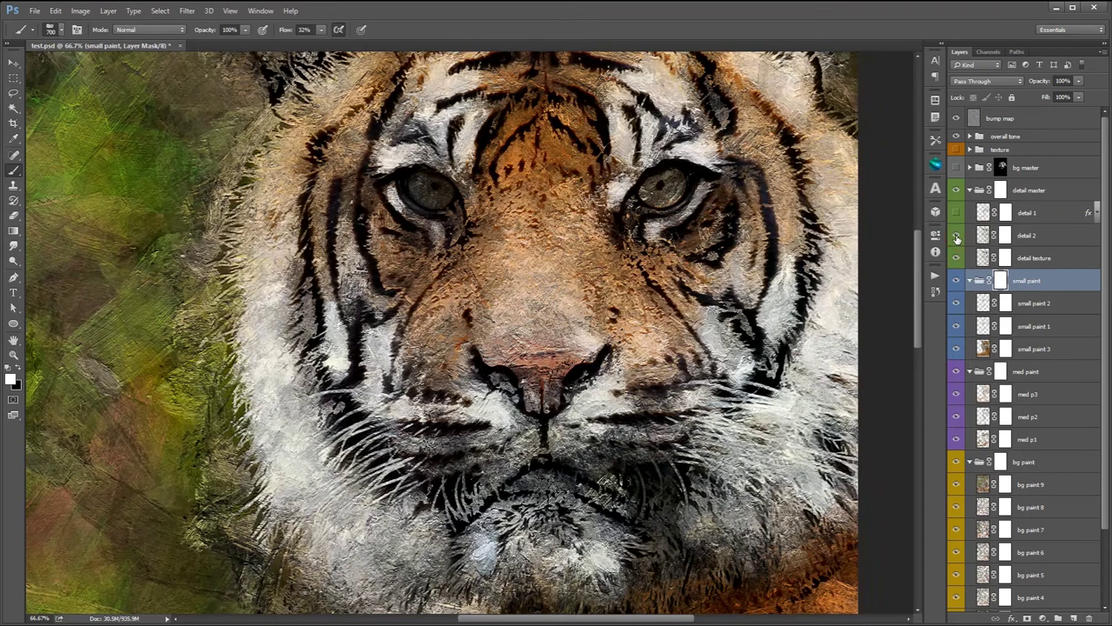
click(956, 213)
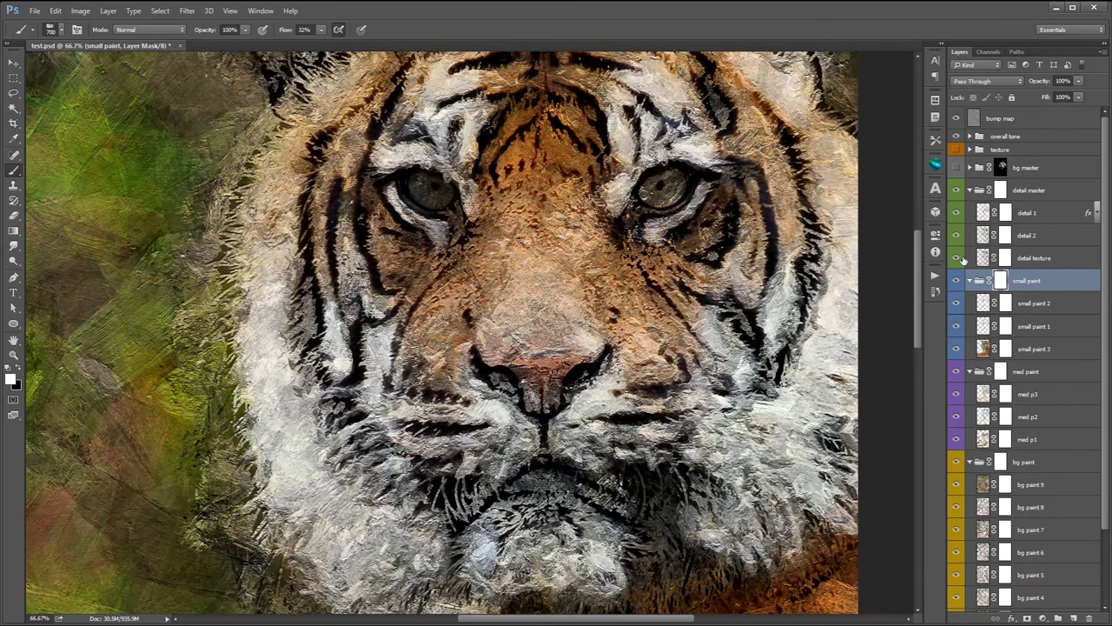
click(957, 258)
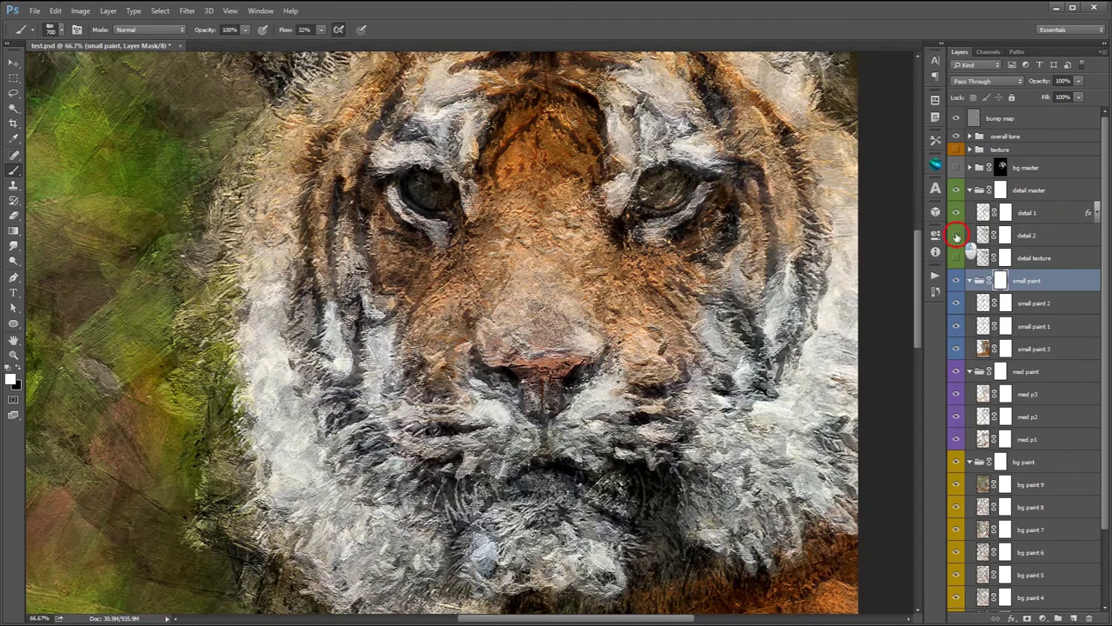
click(956, 236)
click(957, 236)
Raise the detail 2 layer's opacity to 67%.
click(1047, 241)
click(1078, 80)
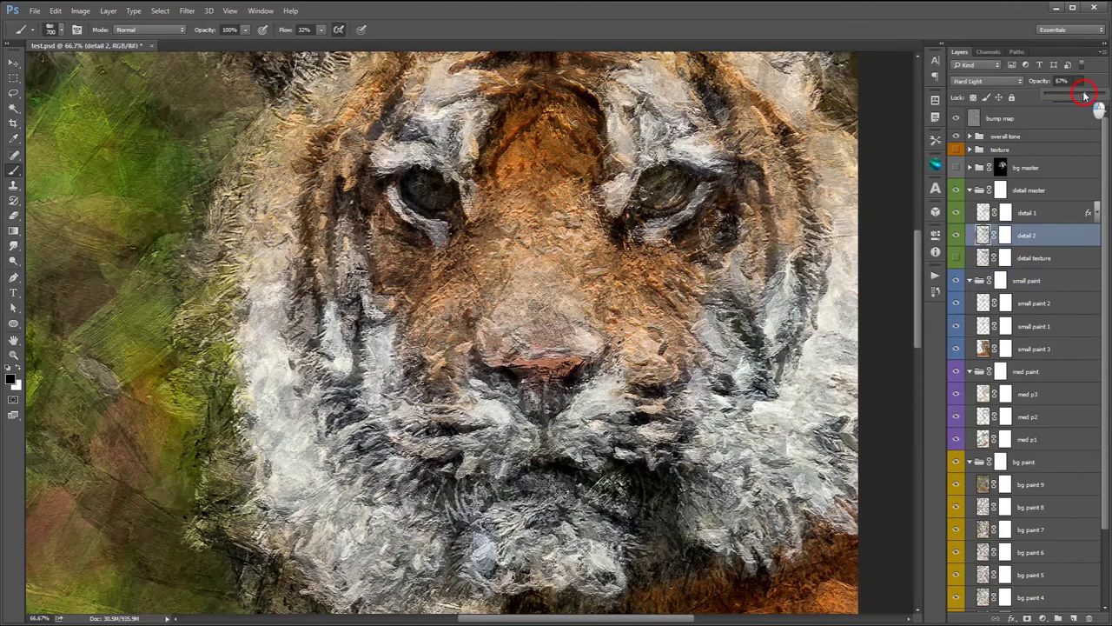
drag(1078, 80, 1084, 95)
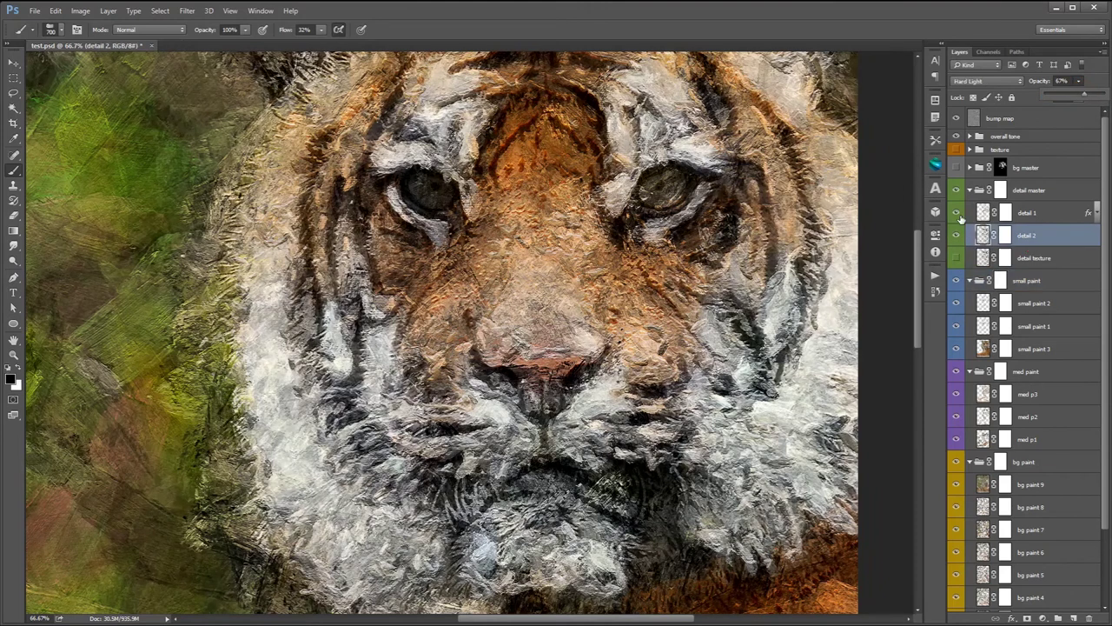
Compare detail 1 and its Bevel & Emboss effect on and off, then collapse the detail master group.
click(955, 213)
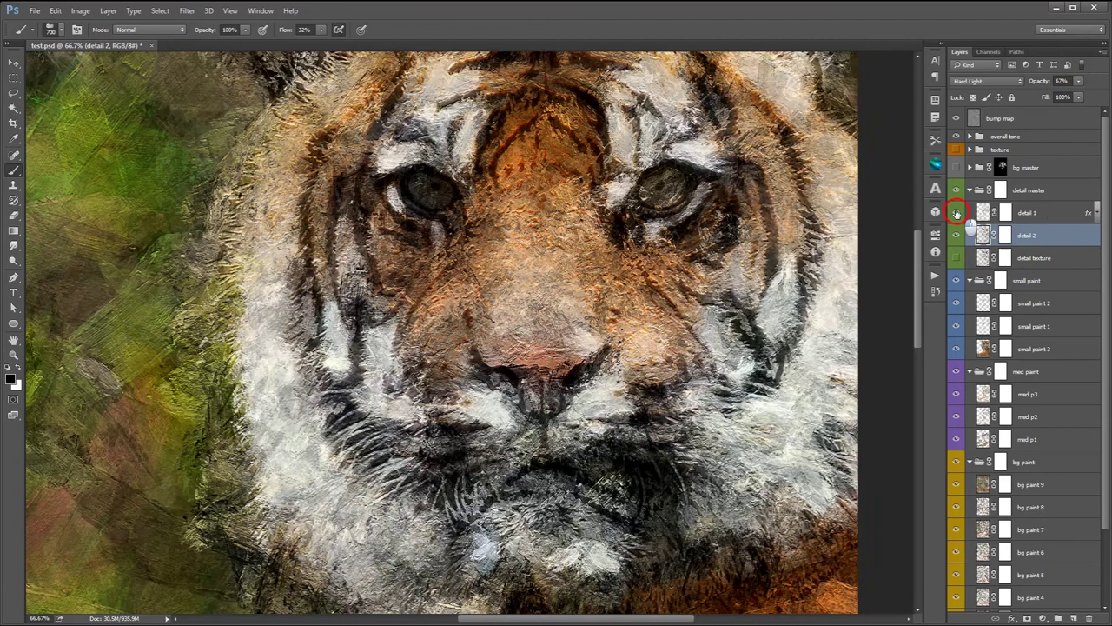
click(956, 213)
click(956, 213)
click(956, 212)
click(1096, 213)
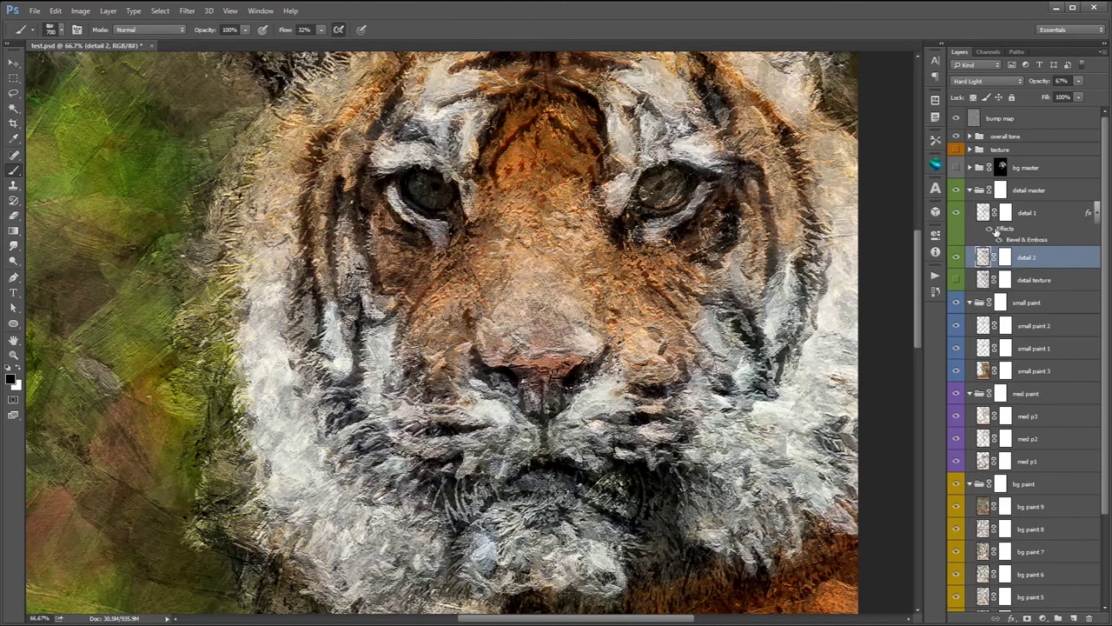
click(989, 229)
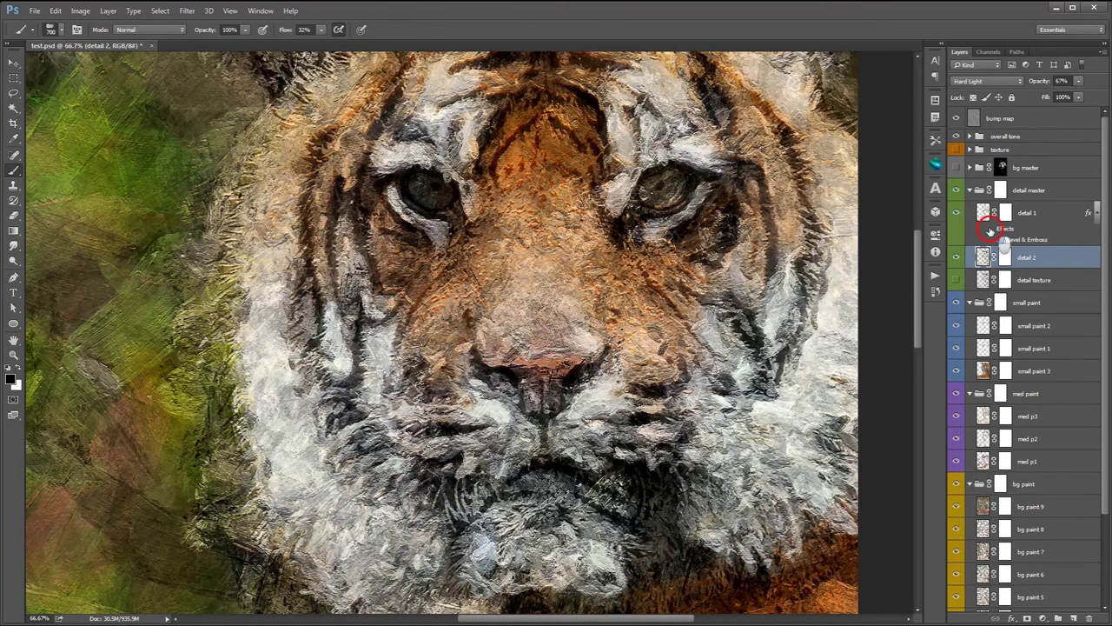
click(990, 229)
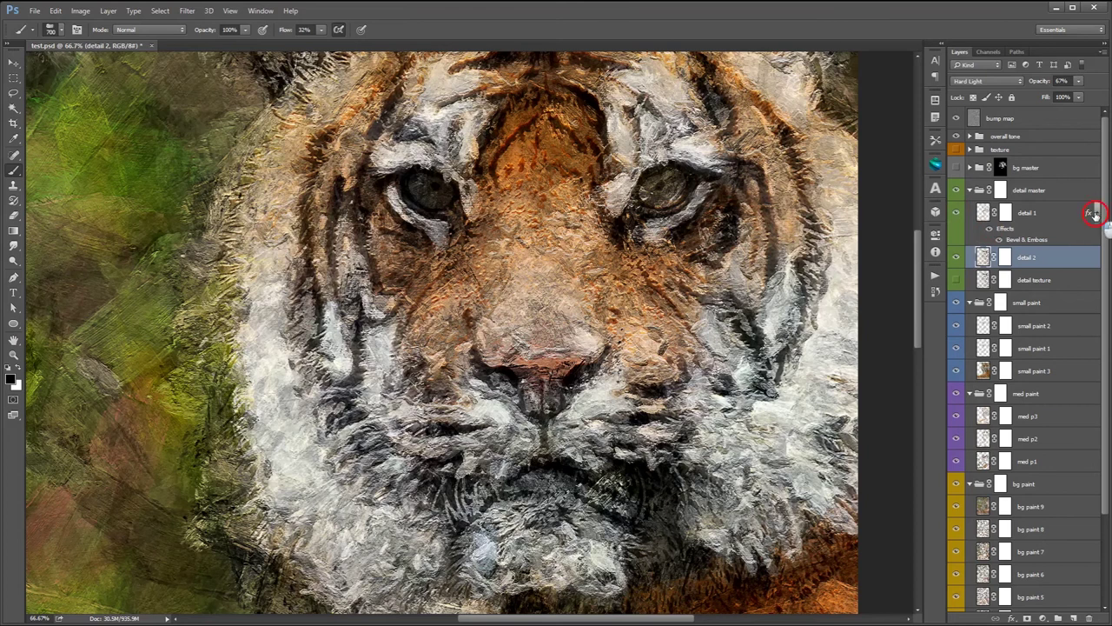
click(1097, 213)
click(976, 191)
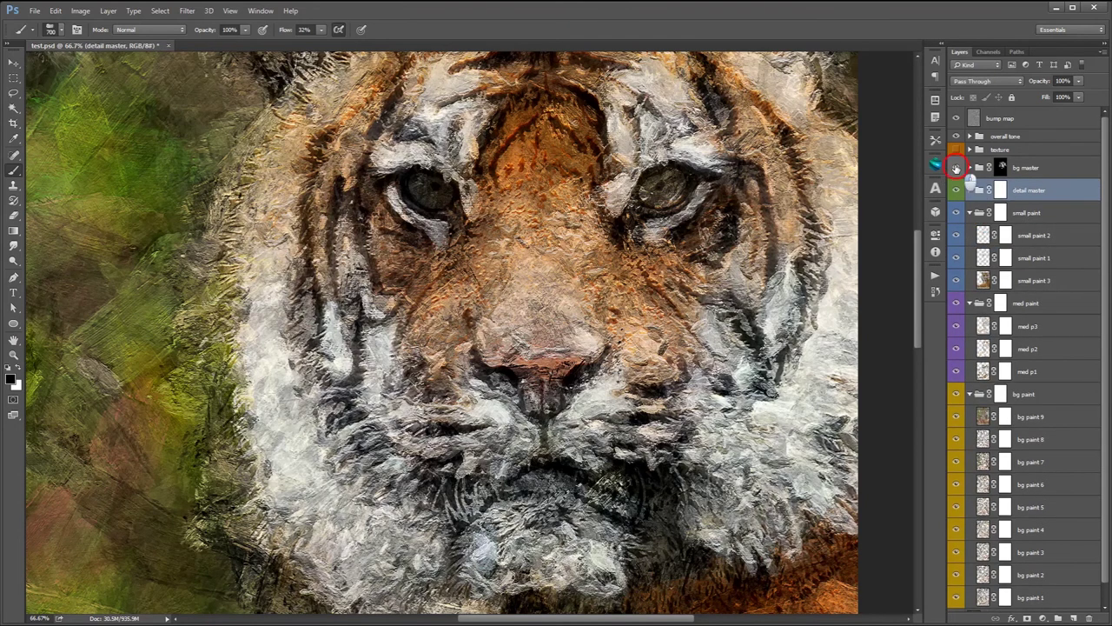
Show the bg master and texture groups and expand the texture group's layer list.
click(956, 167)
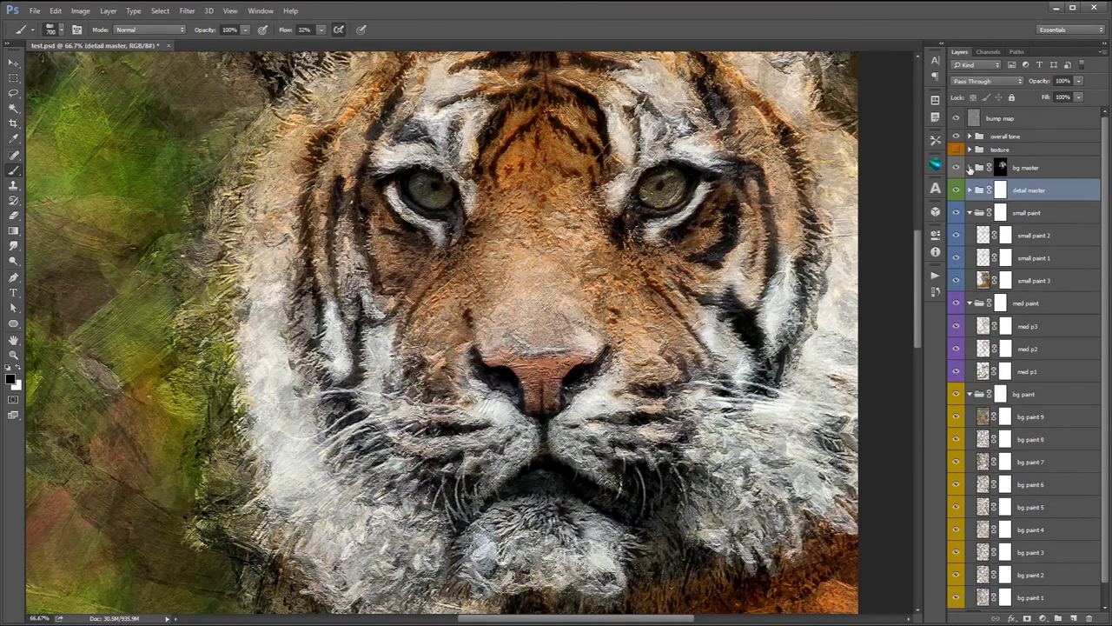
key(ctrl+minus)
key(ctrl+minus)
key(ctrl+minus)
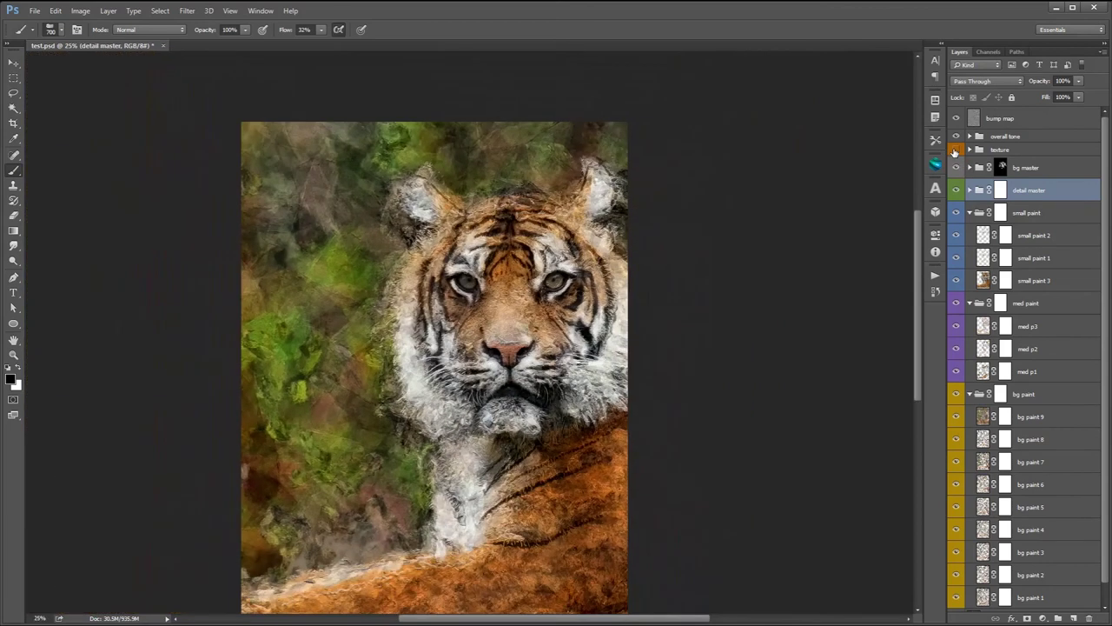
click(955, 149)
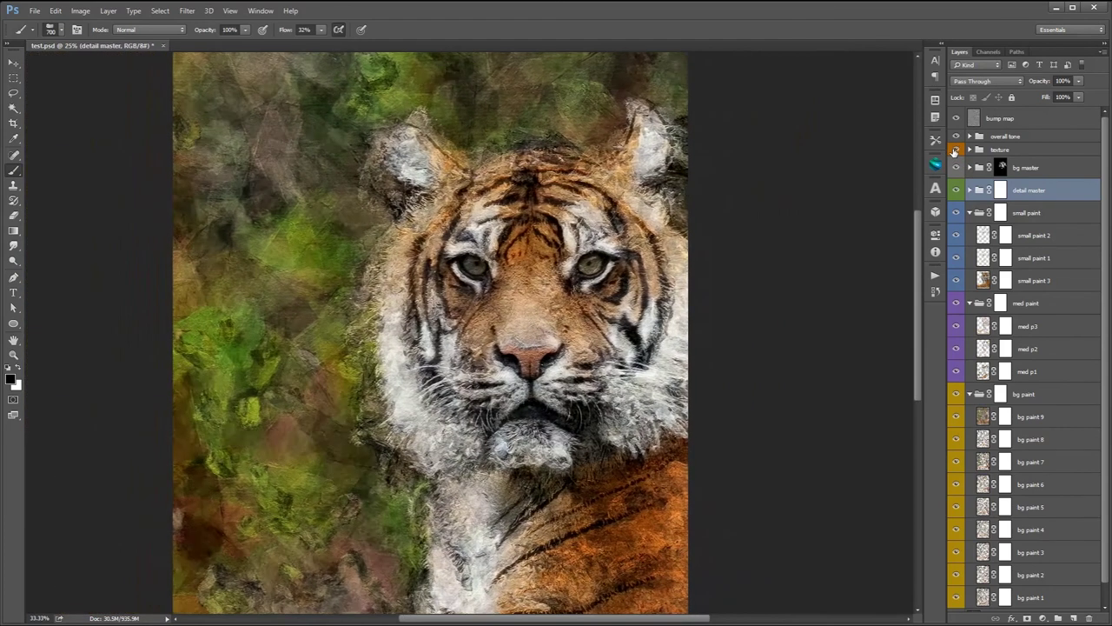
key(ctrl+plus)
key(ctrl+plus)
click(969, 149)
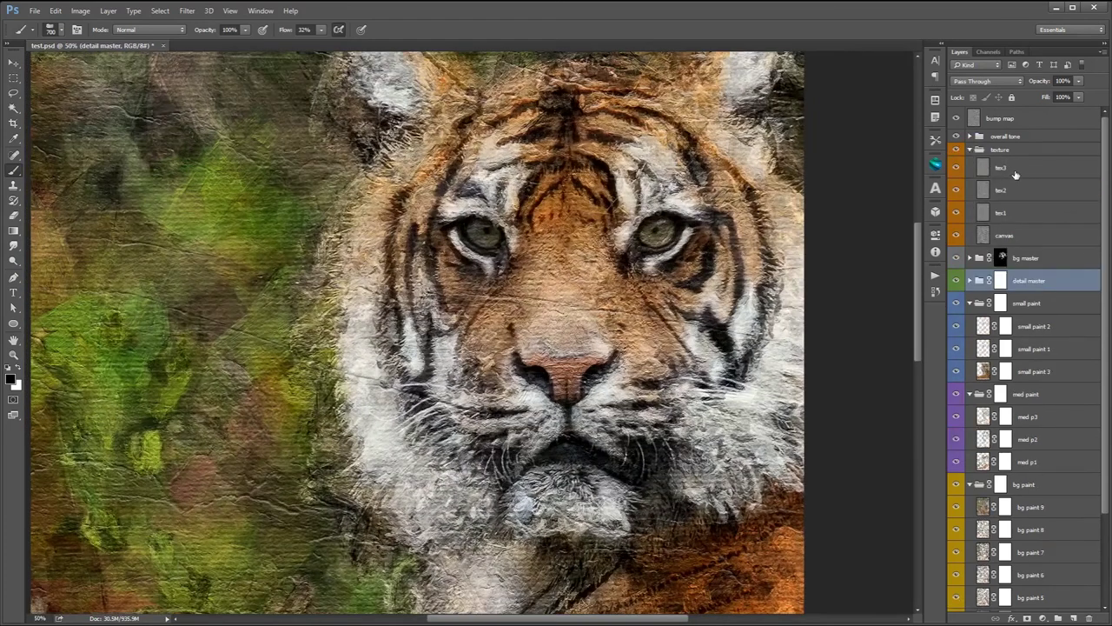
Hide all four textures, then fade the canvas texture to about half opacity.
drag(955, 167, 957, 235)
click(957, 234)
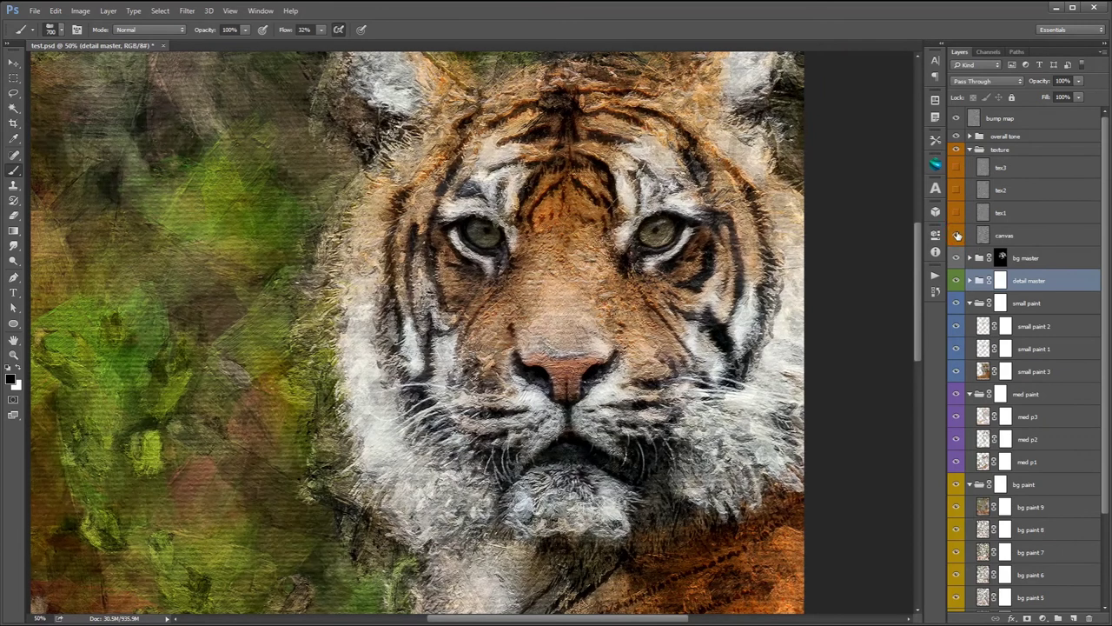
click(1003, 235)
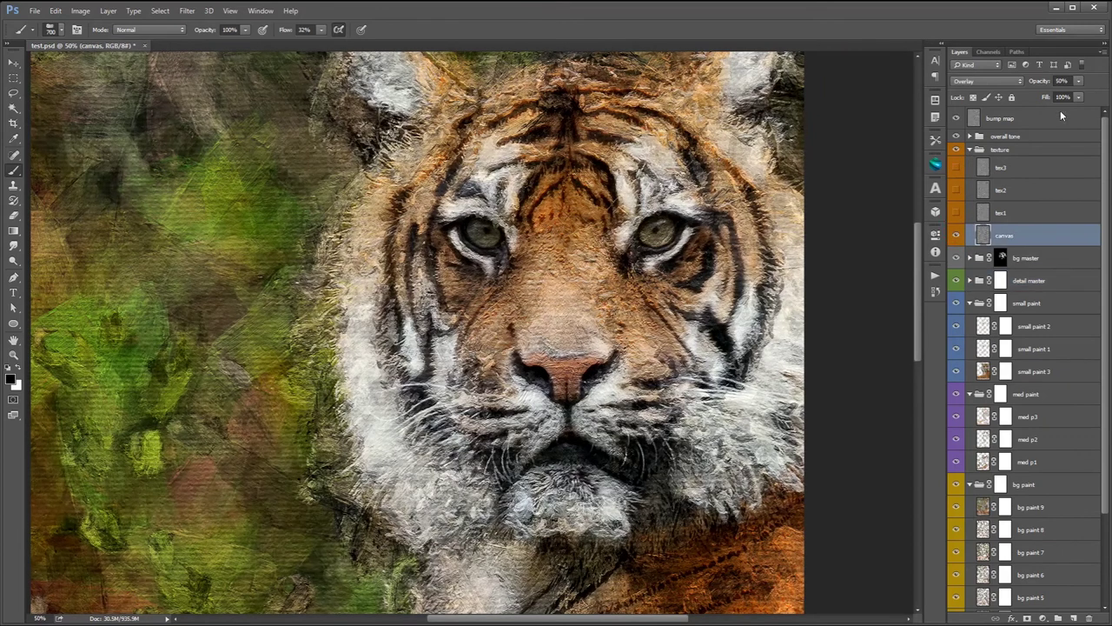
drag(1078, 81, 1105, 93)
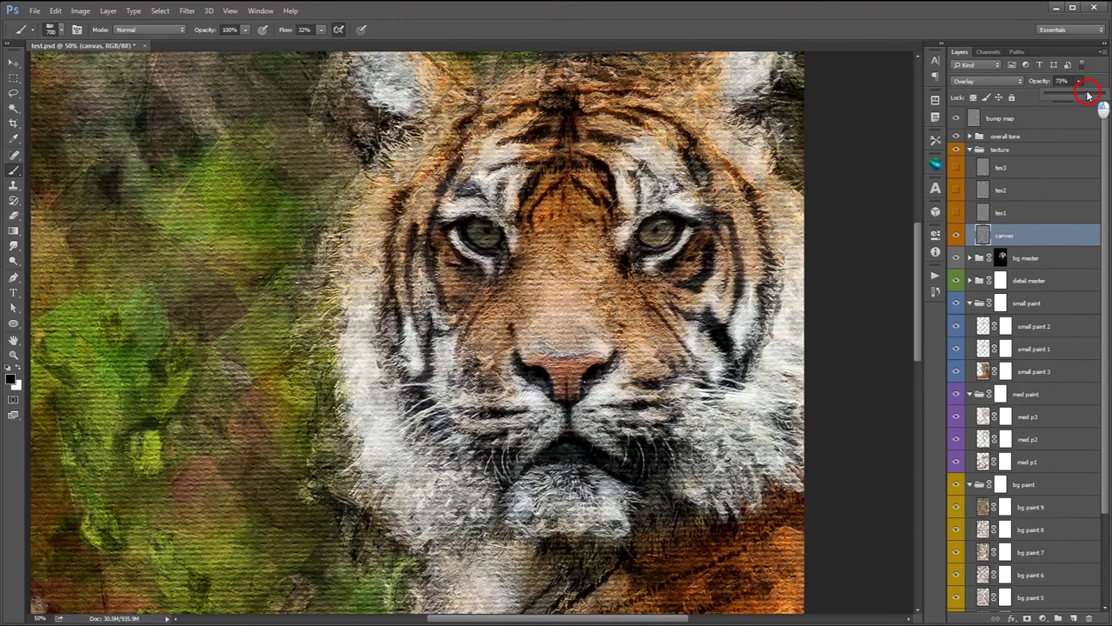
drag(1106, 93, 1074, 94)
click(955, 235)
Reduce the tex1 texture's opacity and raise the tex2 texture's opacity, previewing each alone.
click(956, 212)
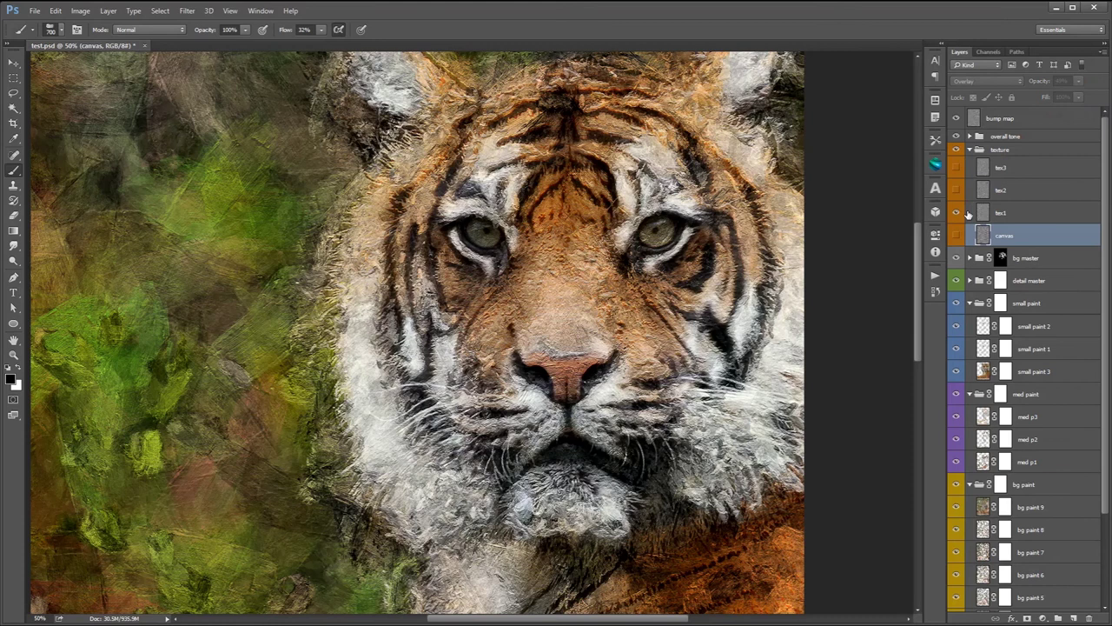
click(1020, 218)
mouse_move(1079, 81)
mouse_down()
mouse_move(1077, 94)
mouse_move(1092, 94)
mouse_move(1071, 94)
mouse_up()
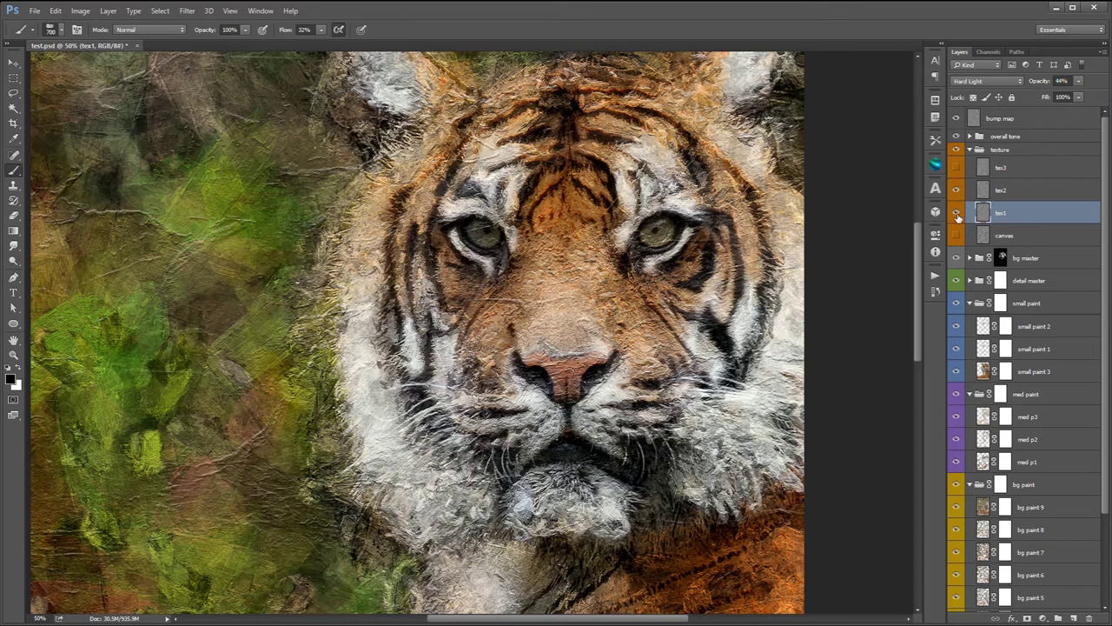
click(957, 213)
click(1028, 197)
click(1078, 81)
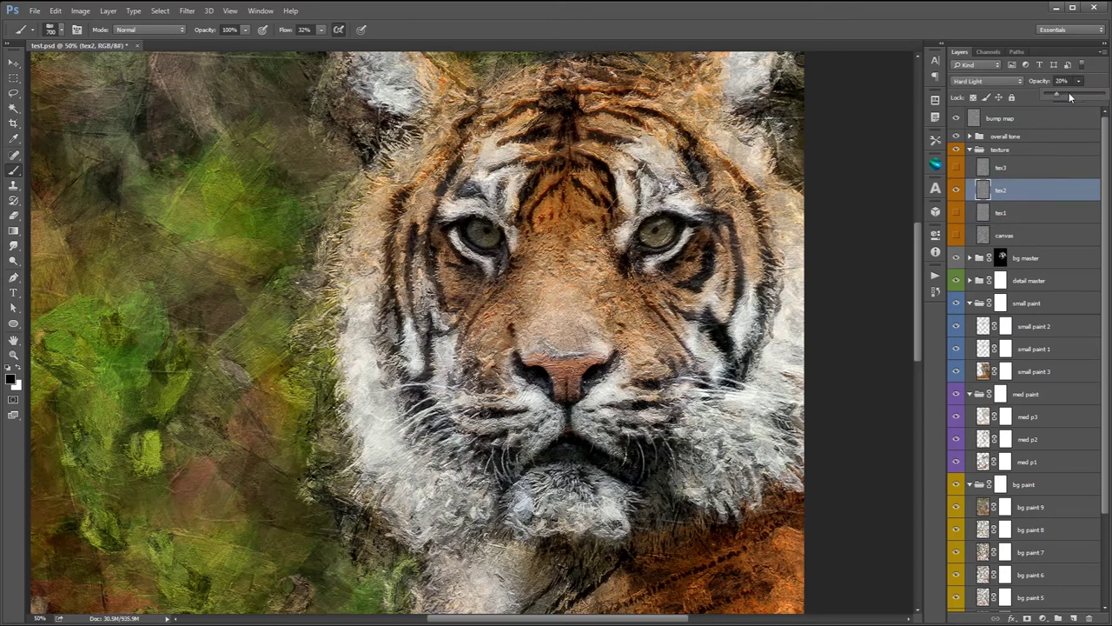
drag(1059, 97, 1070, 96)
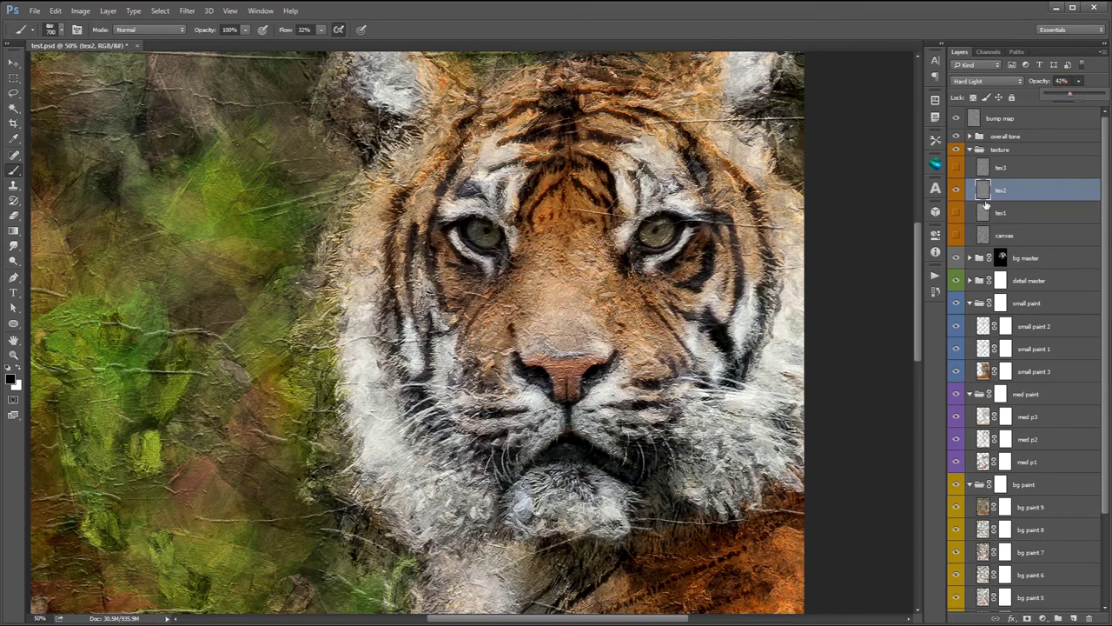
click(956, 190)
Show tex3 and set its opacity to 54%.
click(956, 167)
click(1015, 176)
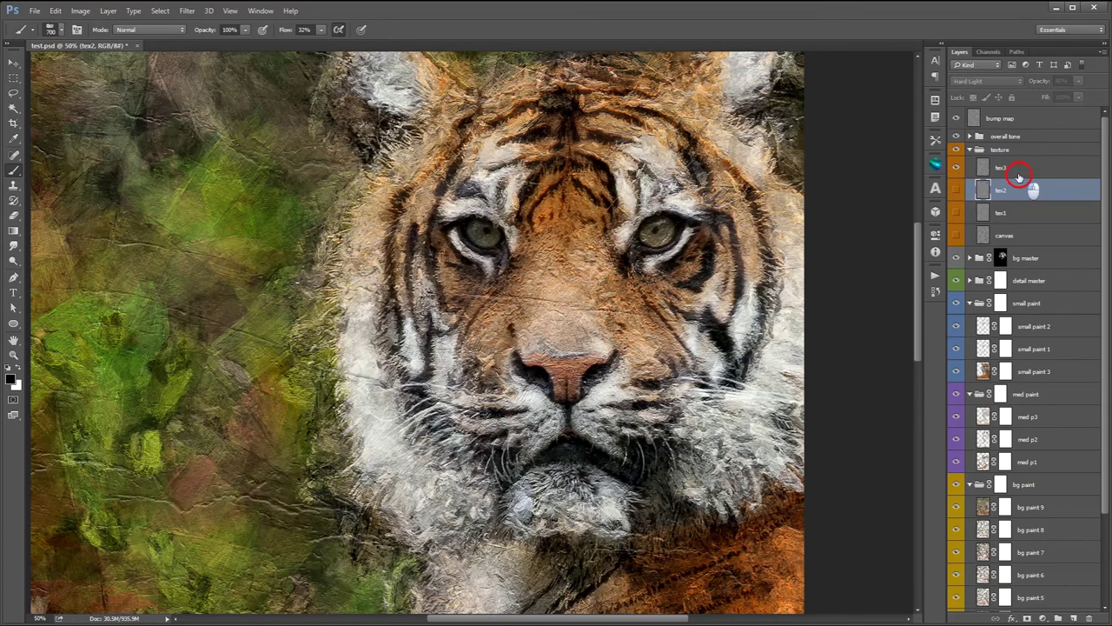
click(1078, 81)
mouse_move(1072, 96)
mouse_down()
mouse_move(1083, 94)
mouse_move(1063, 93)
mouse_up()
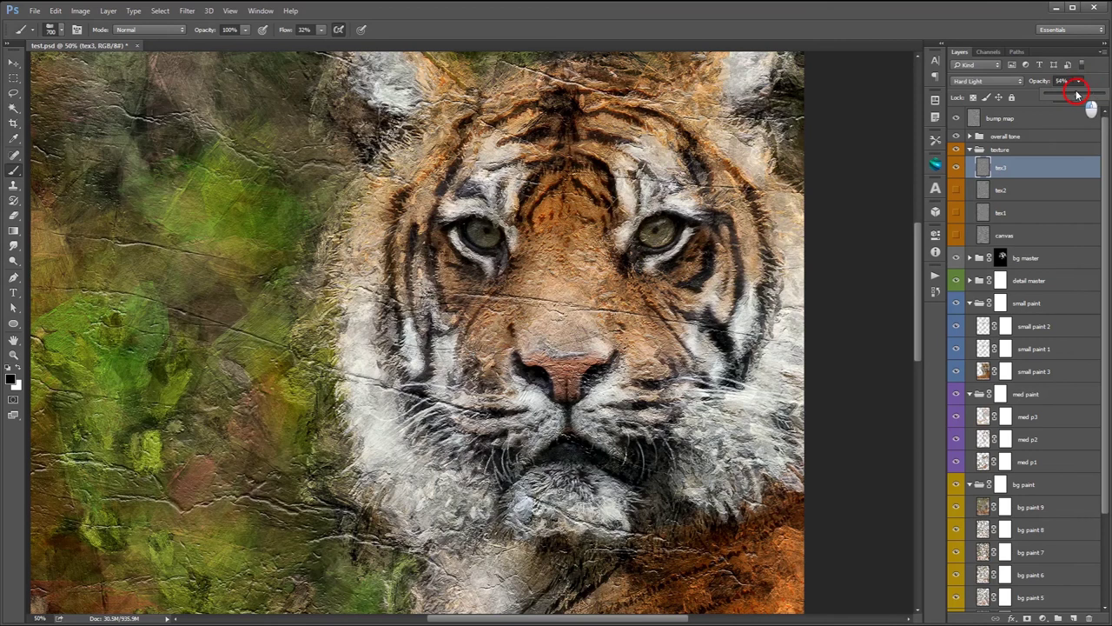
Compare the whole painting with all four textures off and on, leaving them all visible.
key(ctrl+minus)
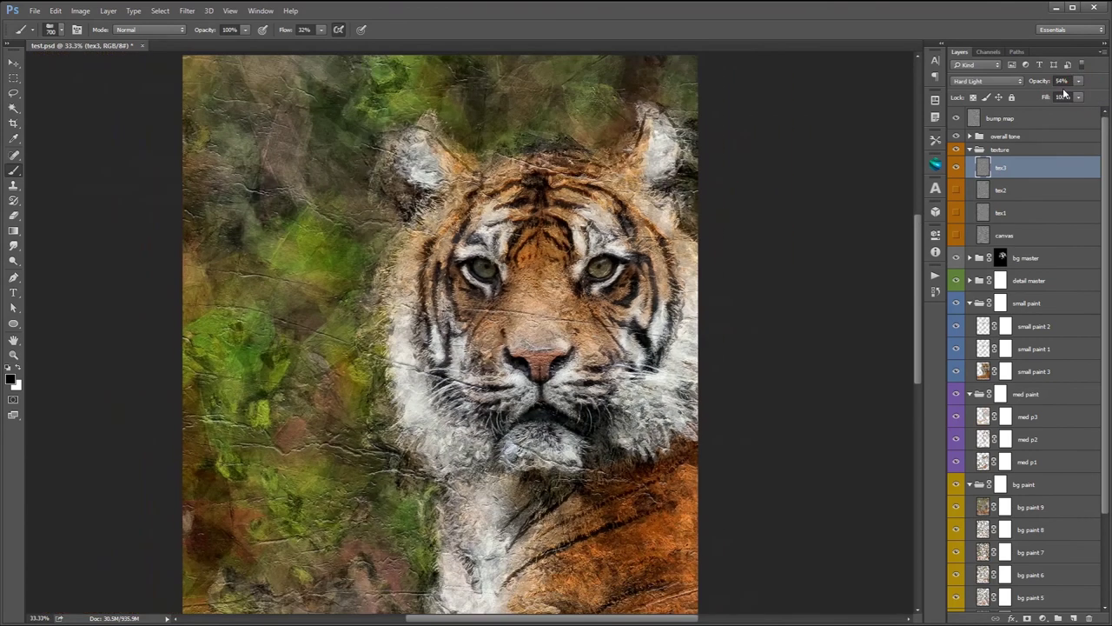
key(ctrl+0)
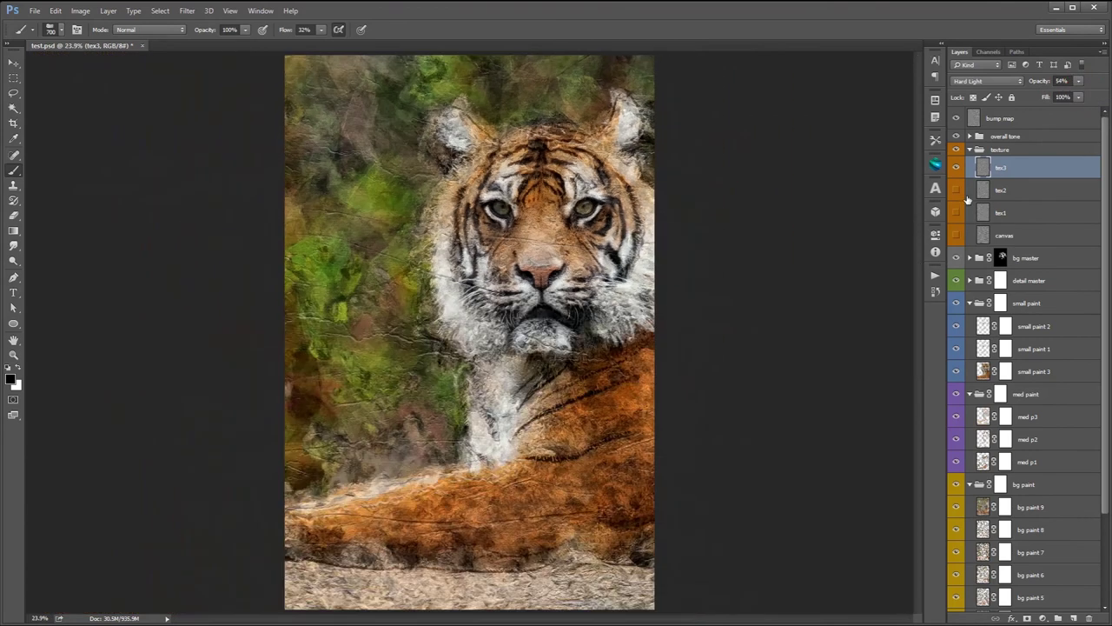
drag(956, 189, 956, 234)
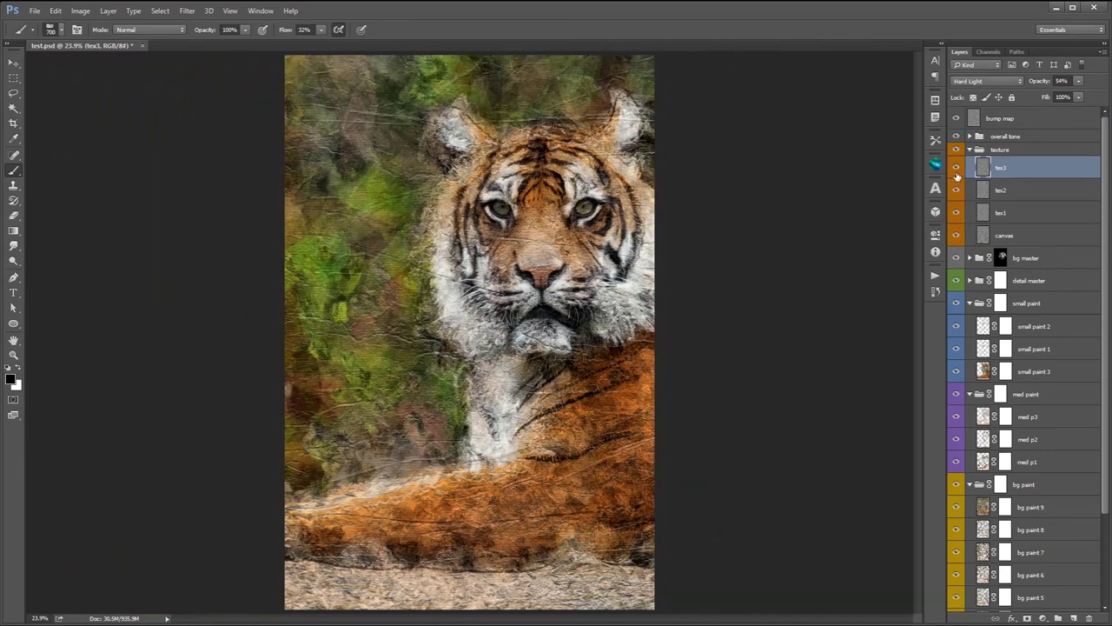
drag(956, 168, 955, 231)
scroll(451, 205, up, 3)
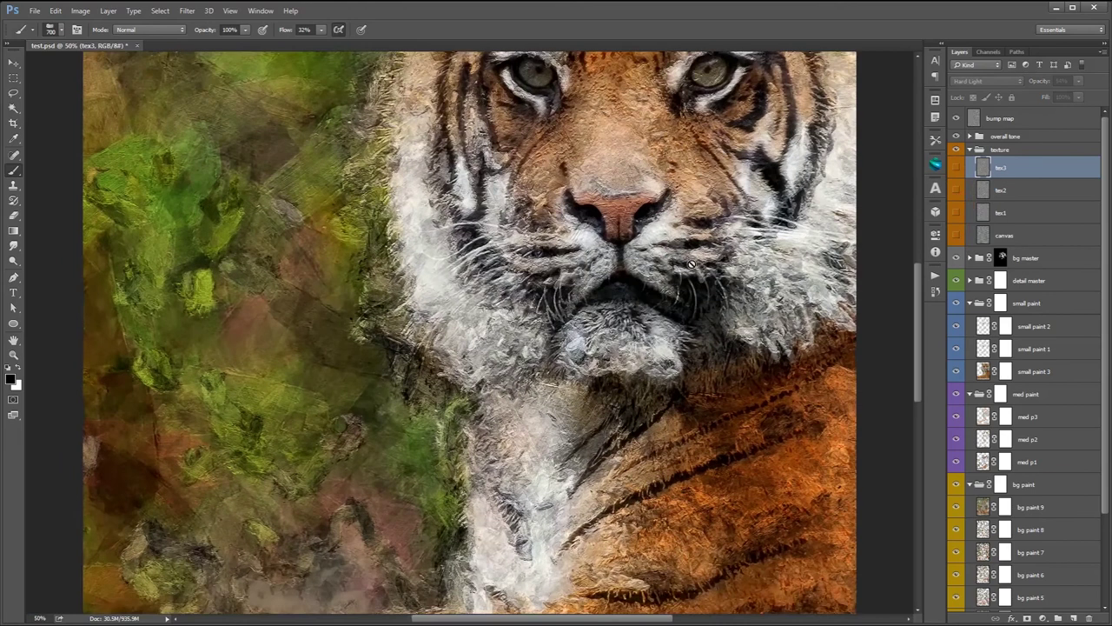
drag(660, 227, 695, 363)
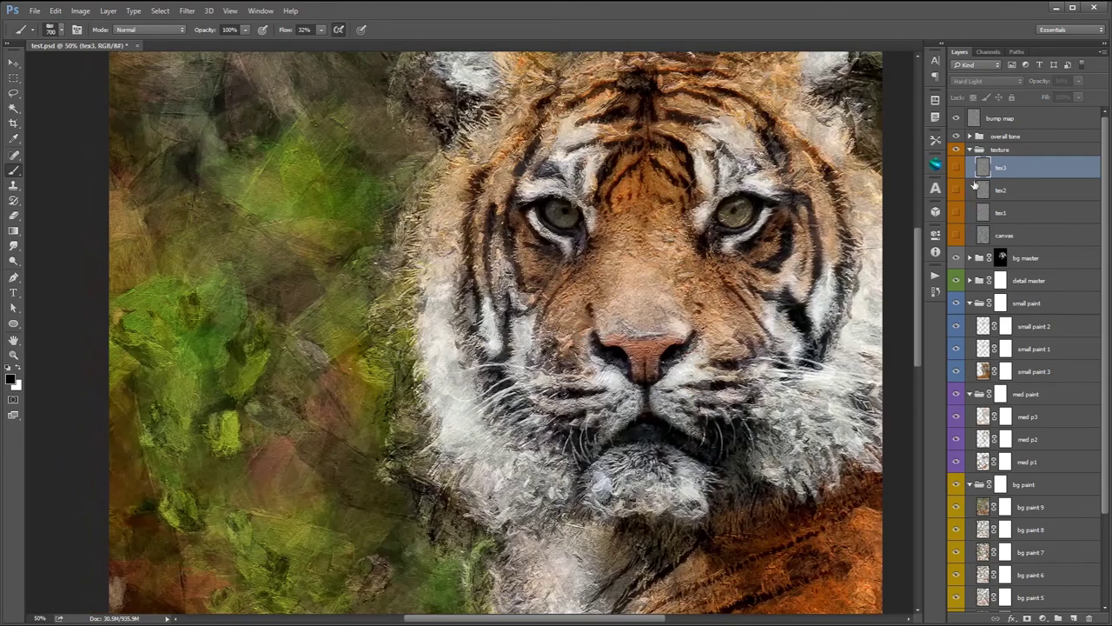
mouse_move(956, 166)
mouse_down()
mouse_move(956, 234)
mouse_move(955, 167)
mouse_up()
mouse_move(649, 226)
mouse_down()
mouse_move(650, 303)
mouse_move(613, 441)
mouse_move(615, 327)
mouse_up()
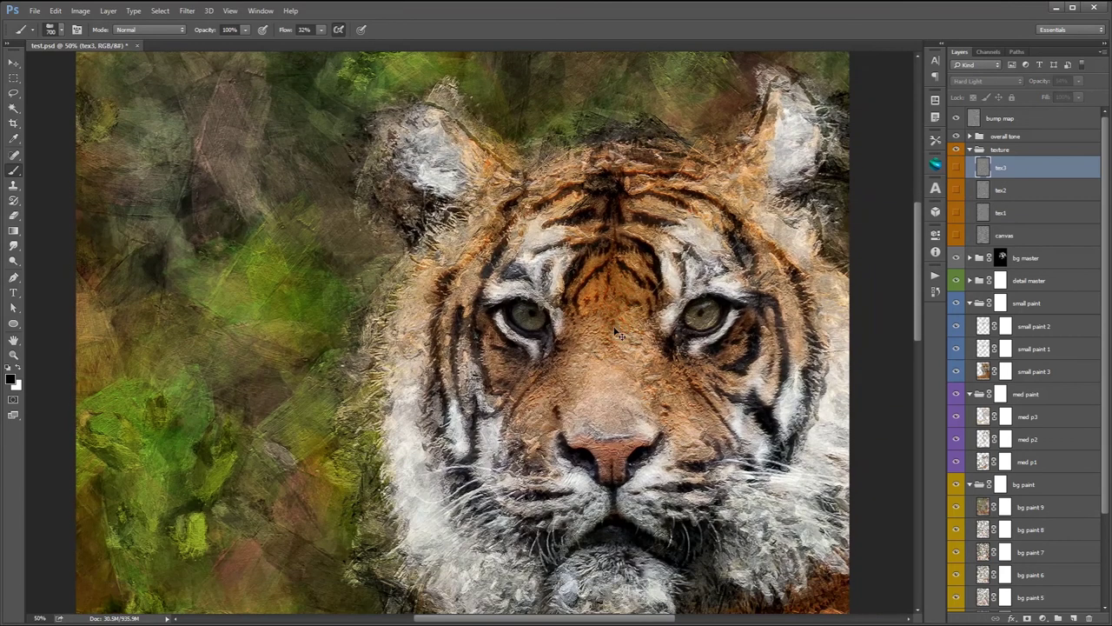
key(ctrl+minus)
key(ctrl+0)
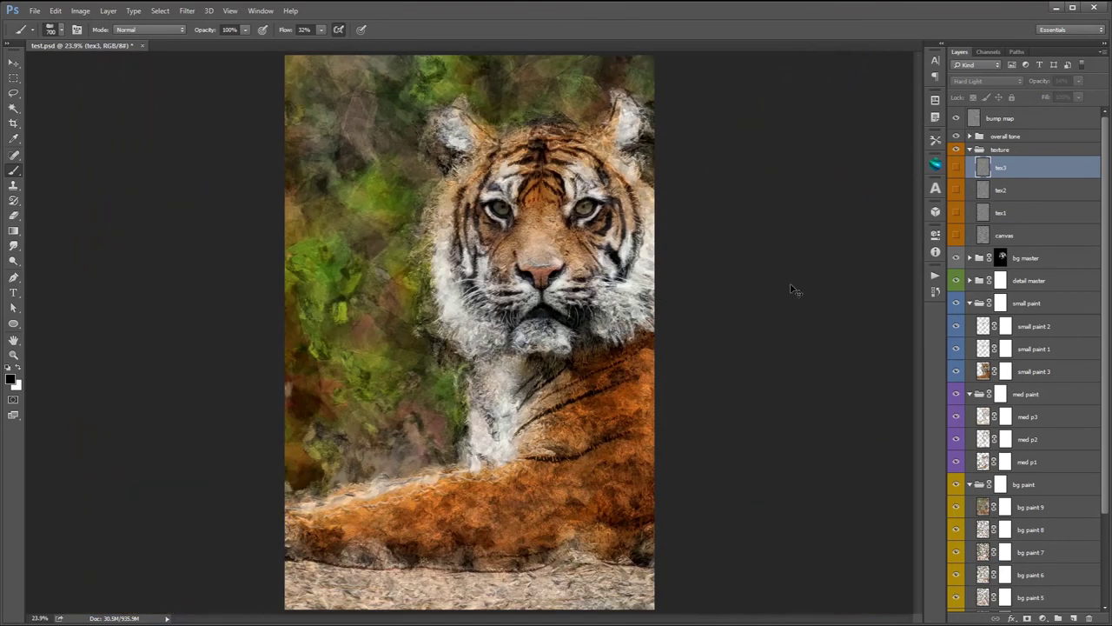
Collapse the small paint and med paint groups, then hide bg paint 9 through bg paint 1.
click(970, 302)
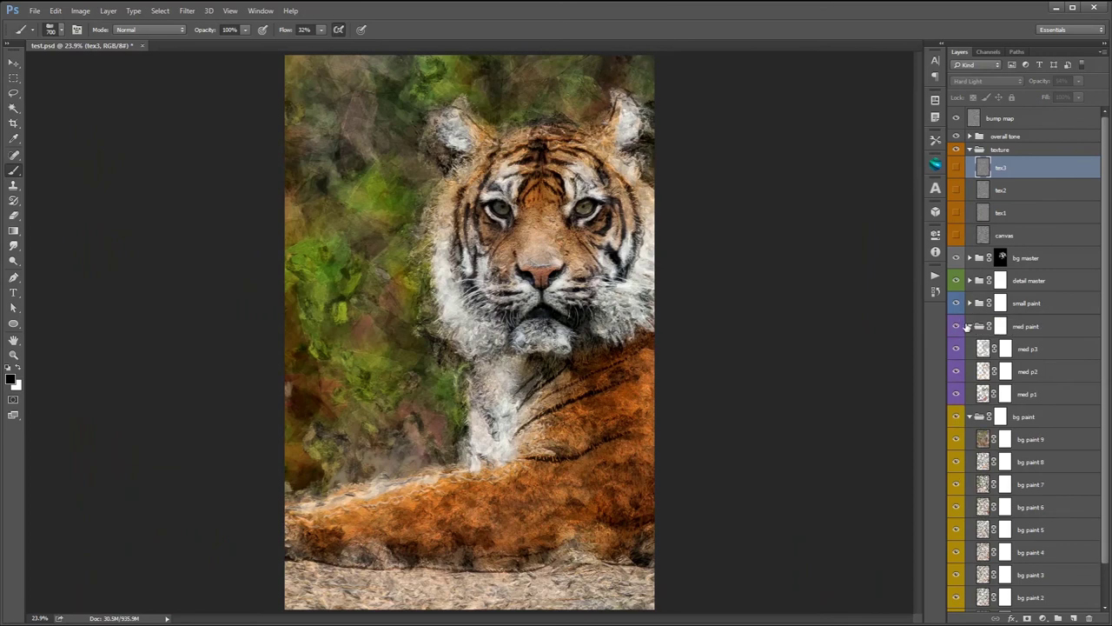
click(970, 326)
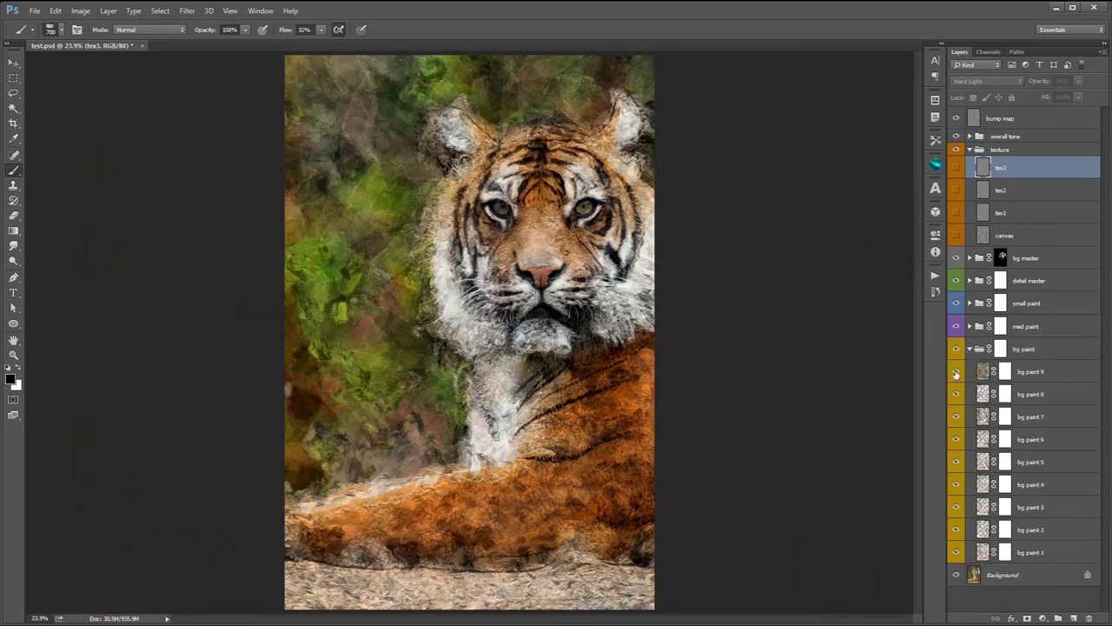
click(956, 372)
click(957, 395)
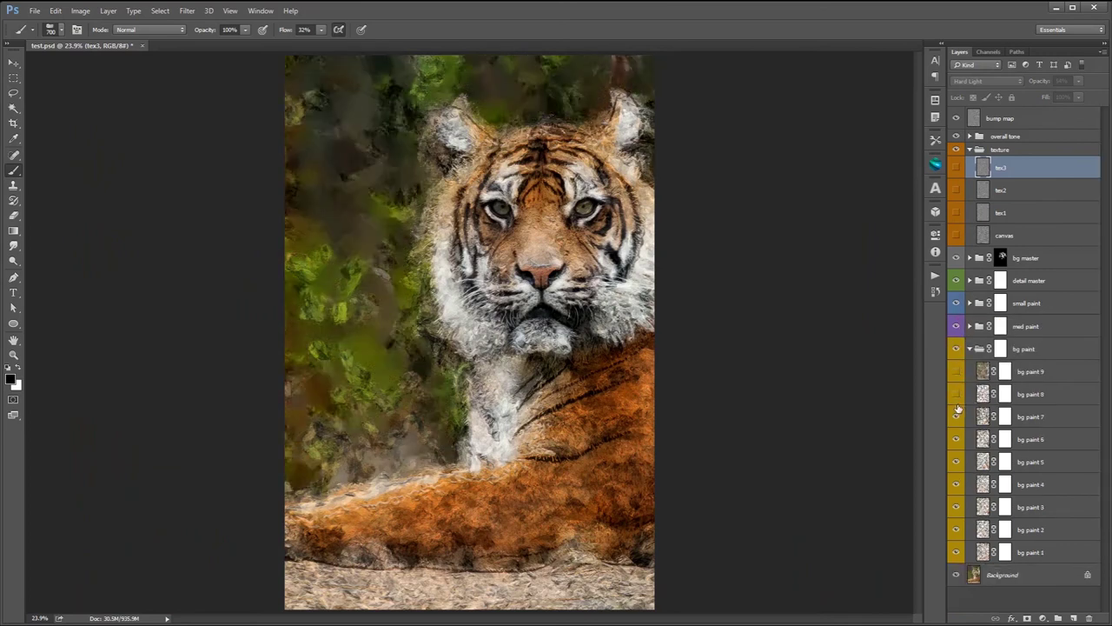
click(956, 417)
click(956, 440)
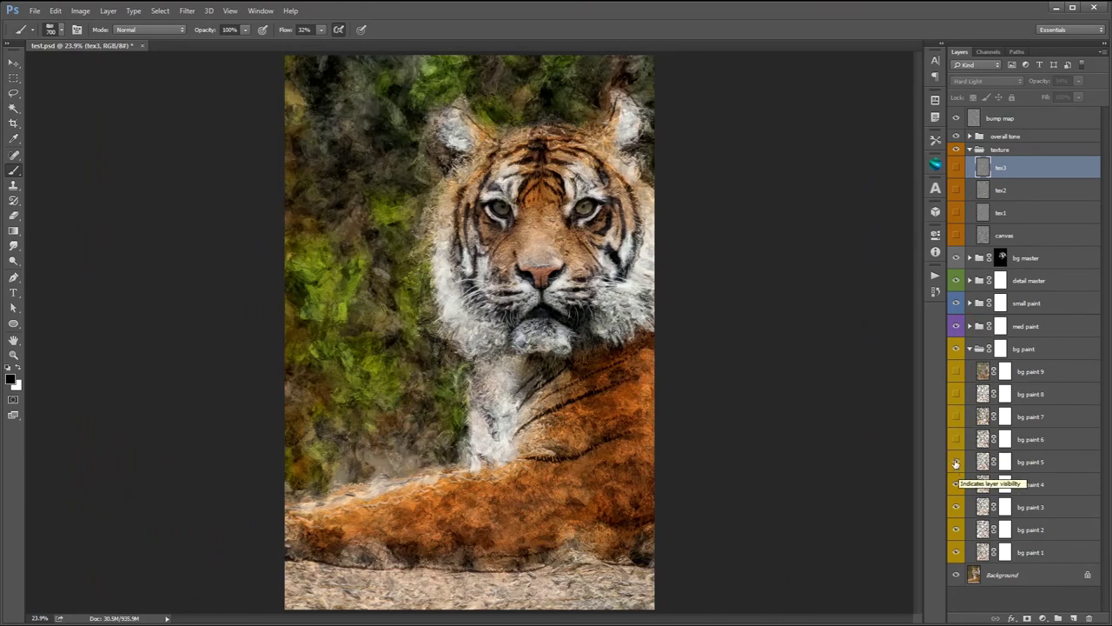
click(955, 462)
click(955, 485)
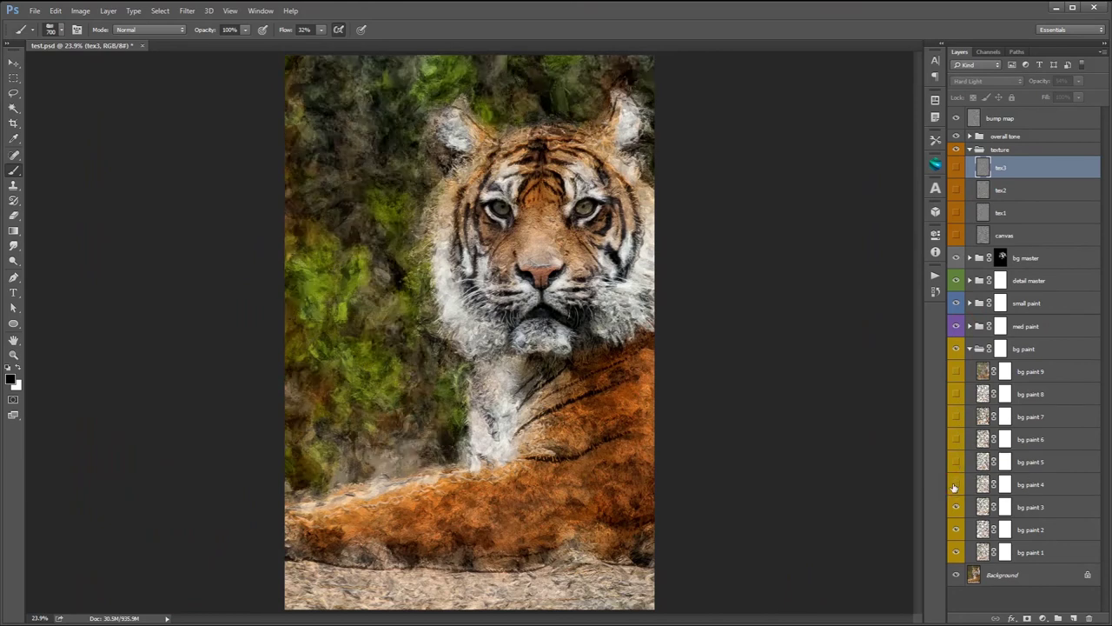
click(956, 508)
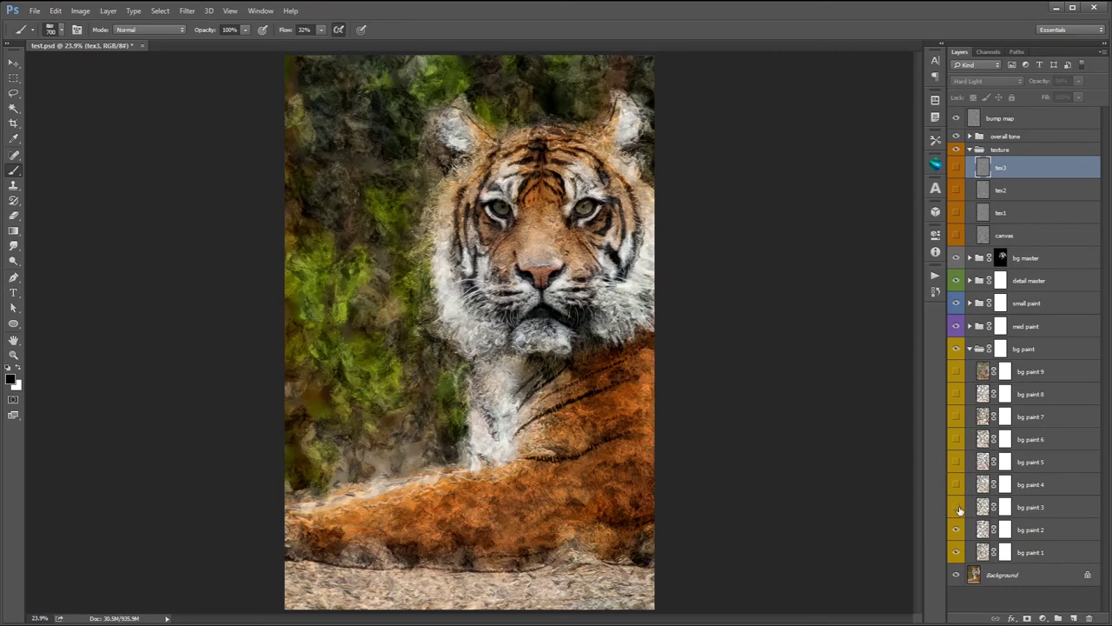
click(955, 530)
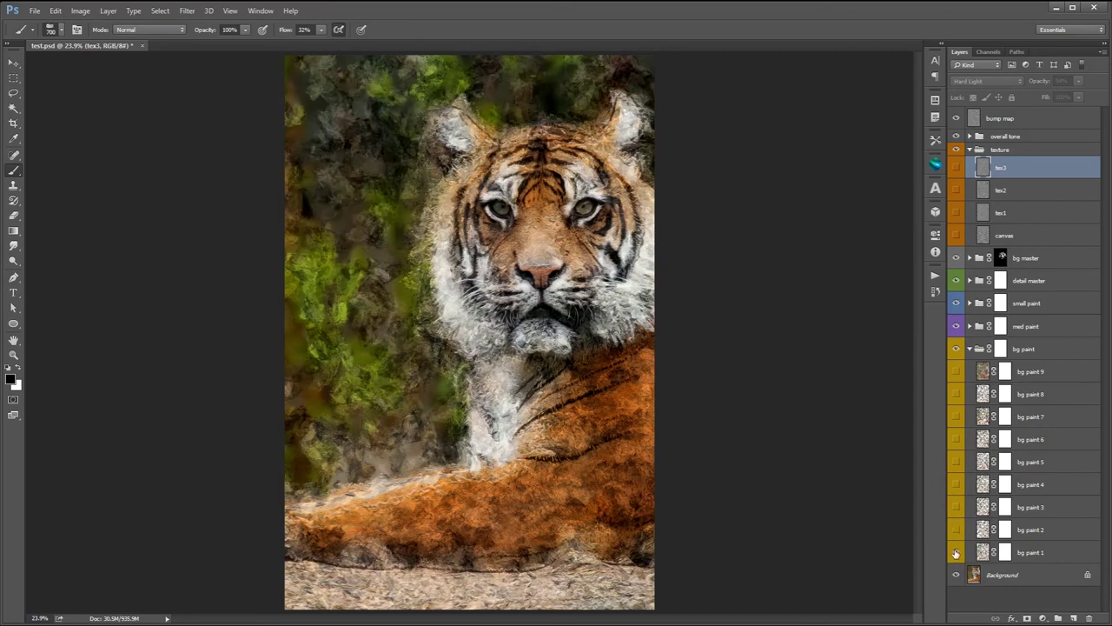
click(954, 553)
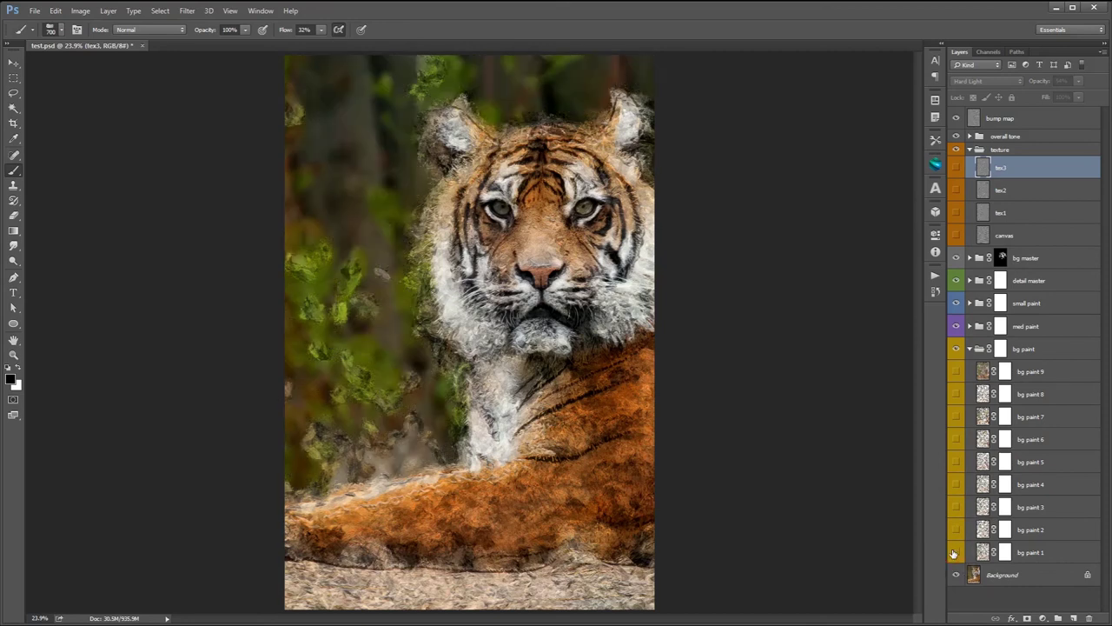
Turn bg paint 1–9 back on and collapse the bg paint group.
click(956, 416)
click(955, 443)
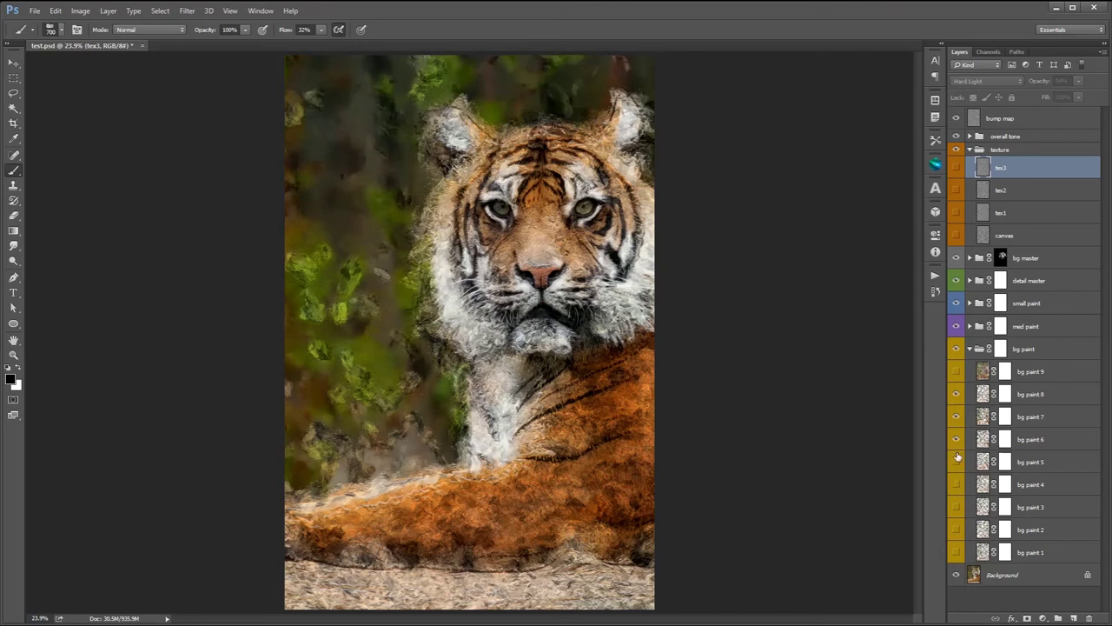
click(956, 506)
click(955, 529)
click(956, 552)
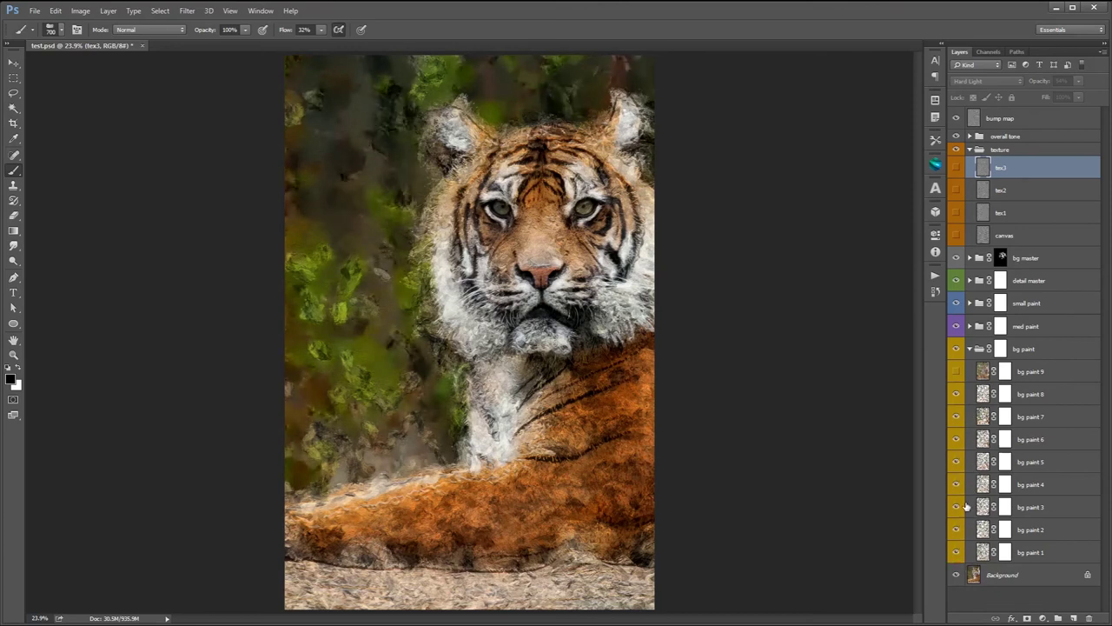
click(956, 371)
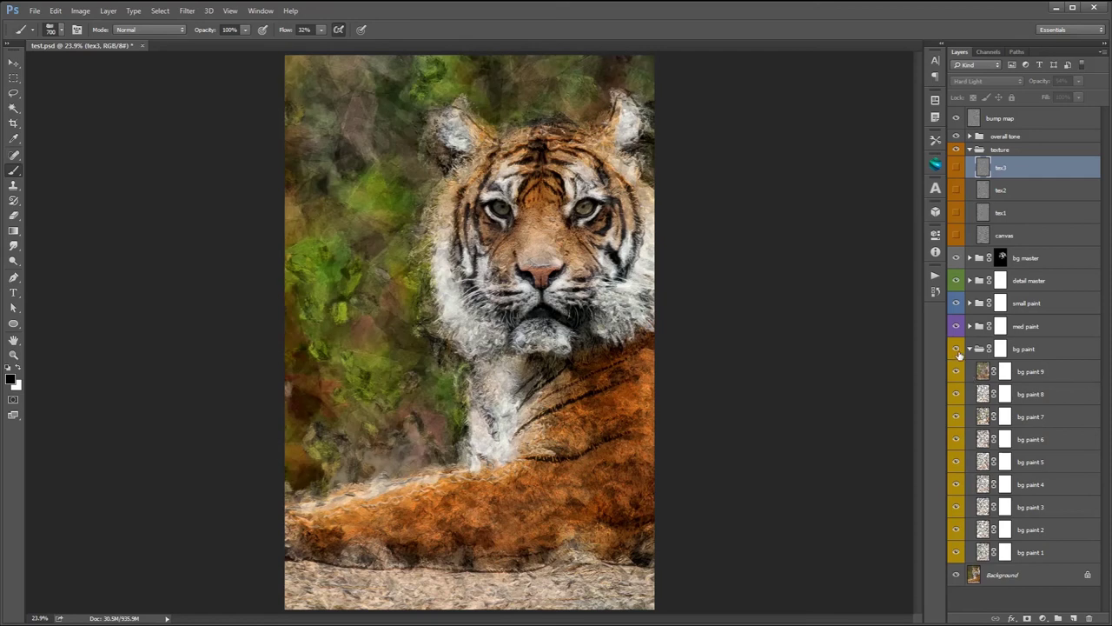
click(970, 348)
click(957, 326)
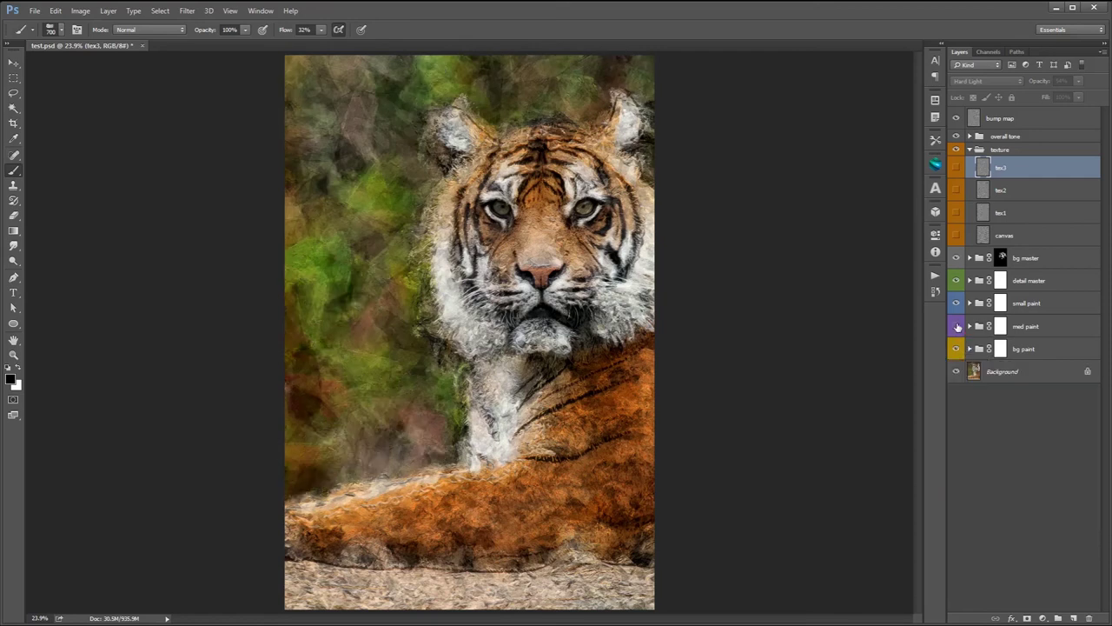
click(957, 326)
click(970, 326)
click(955, 393)
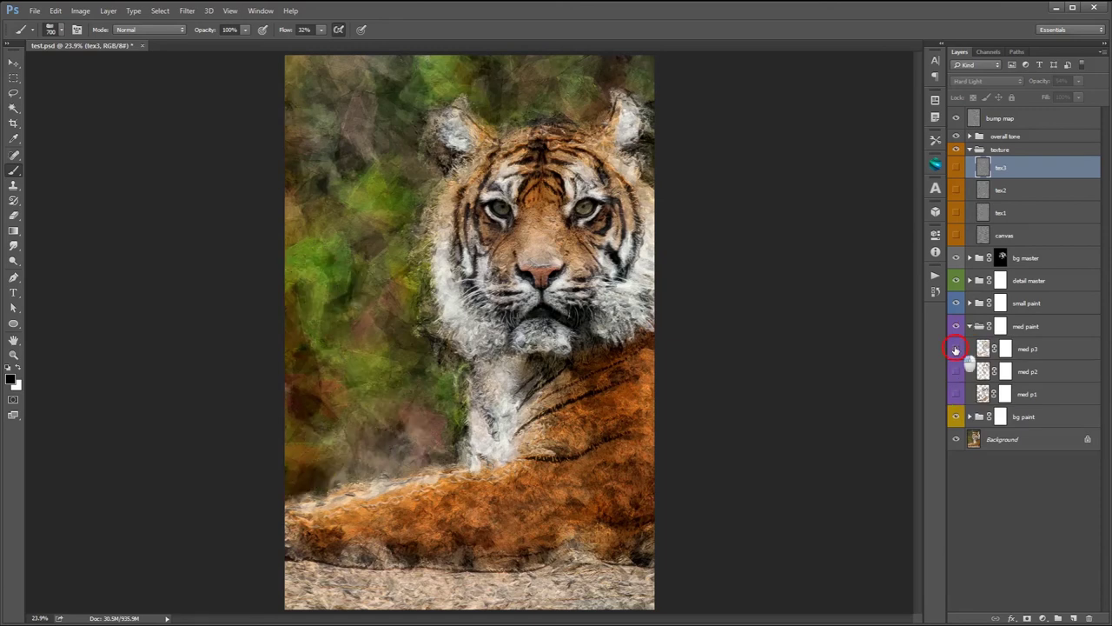
click(957, 368)
click(956, 394)
click(971, 326)
click(970, 303)
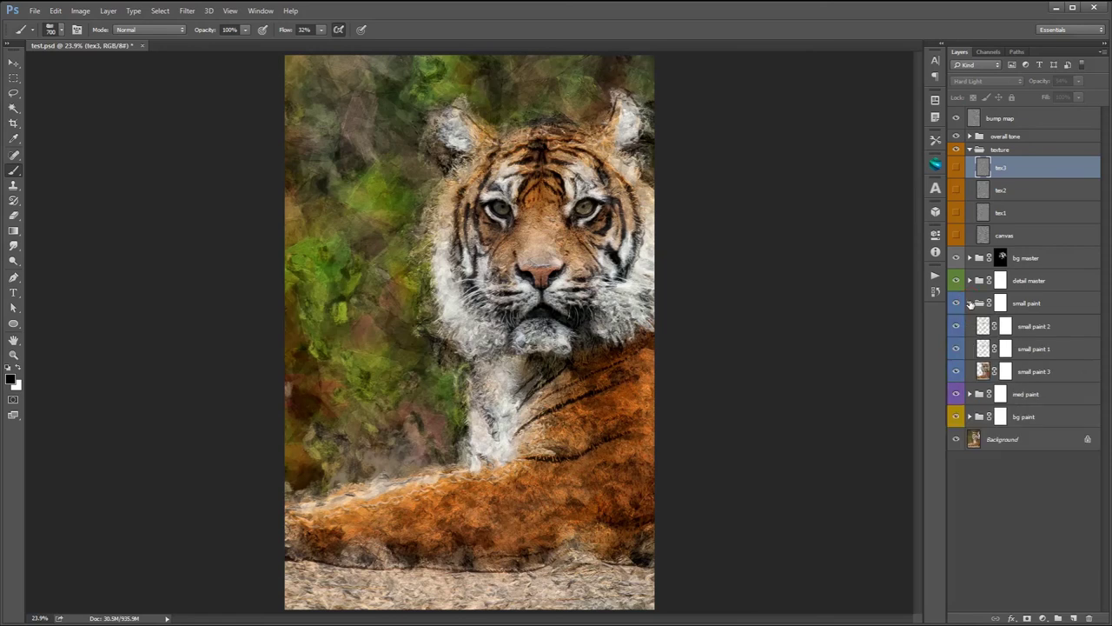
click(955, 327)
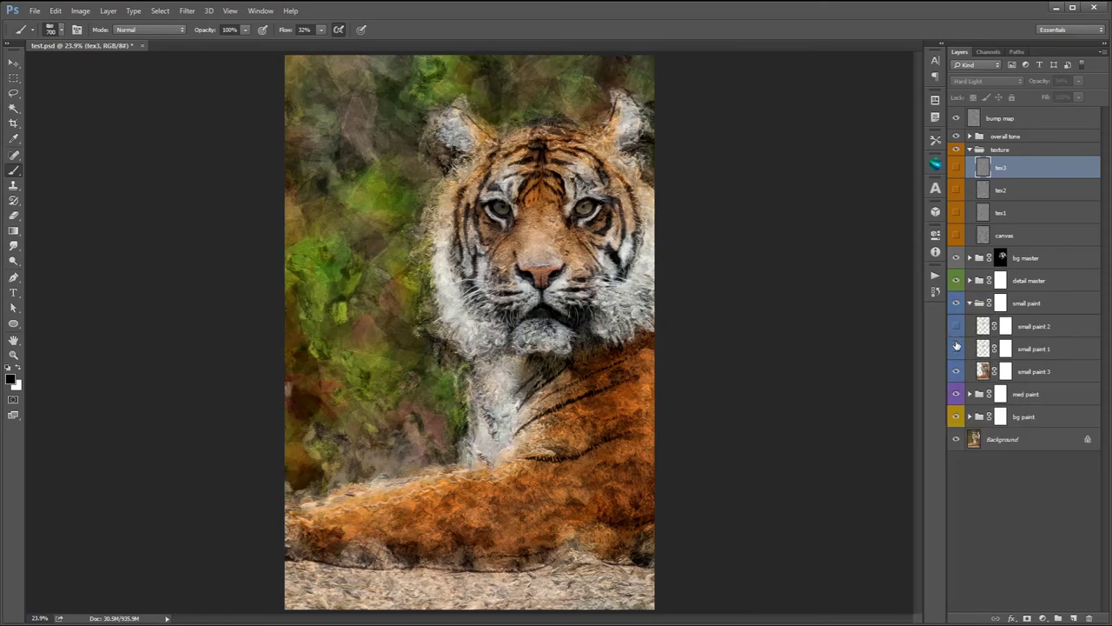
click(955, 372)
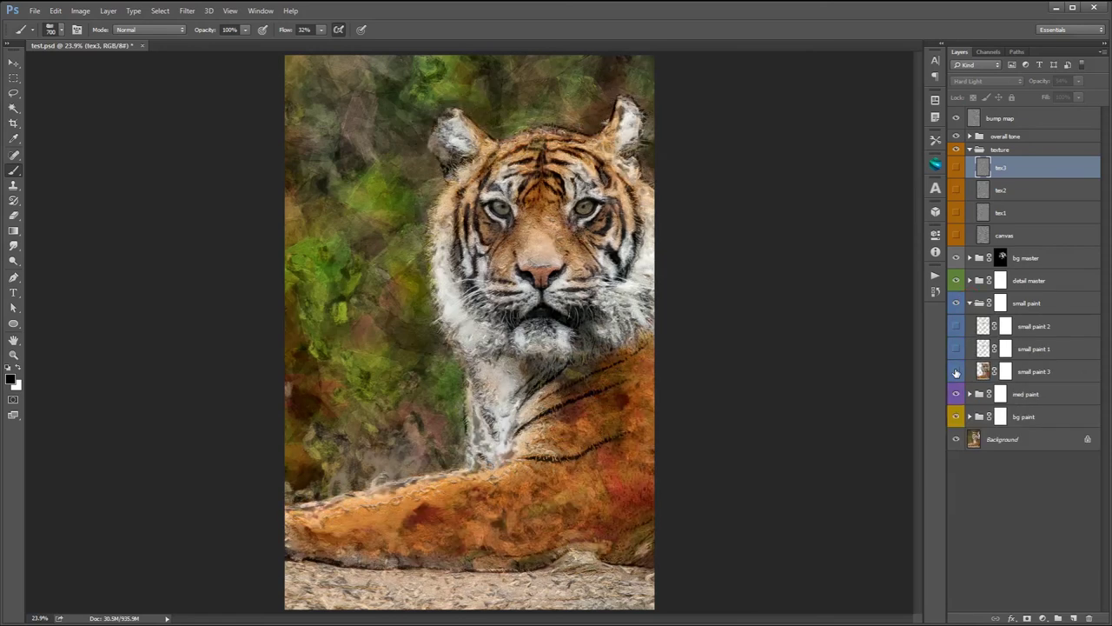
key(ctrl+plus)
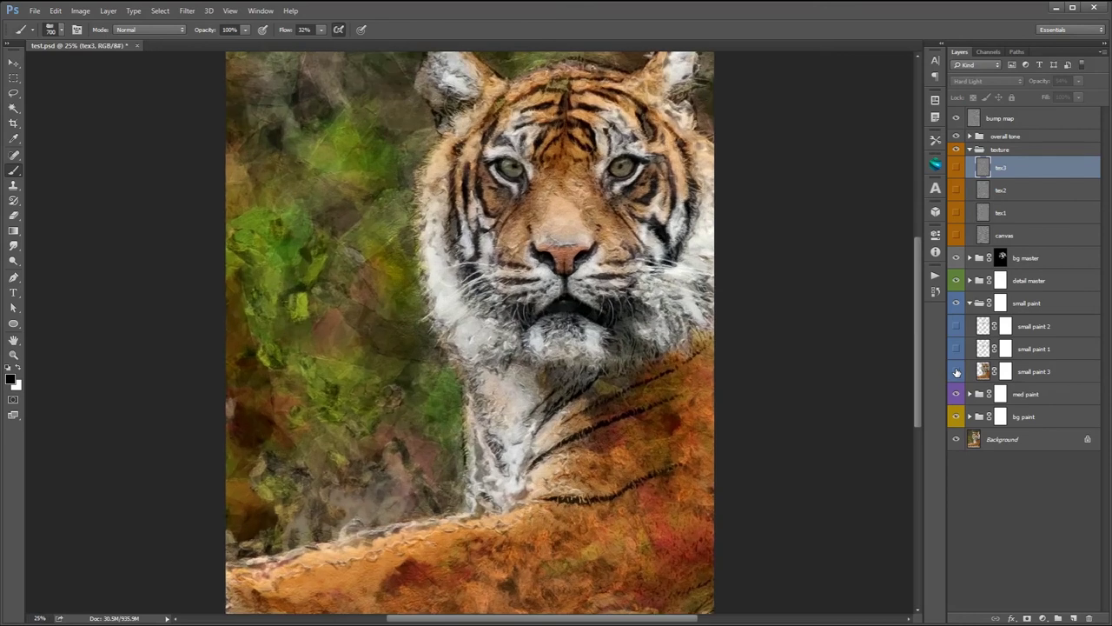
click(955, 372)
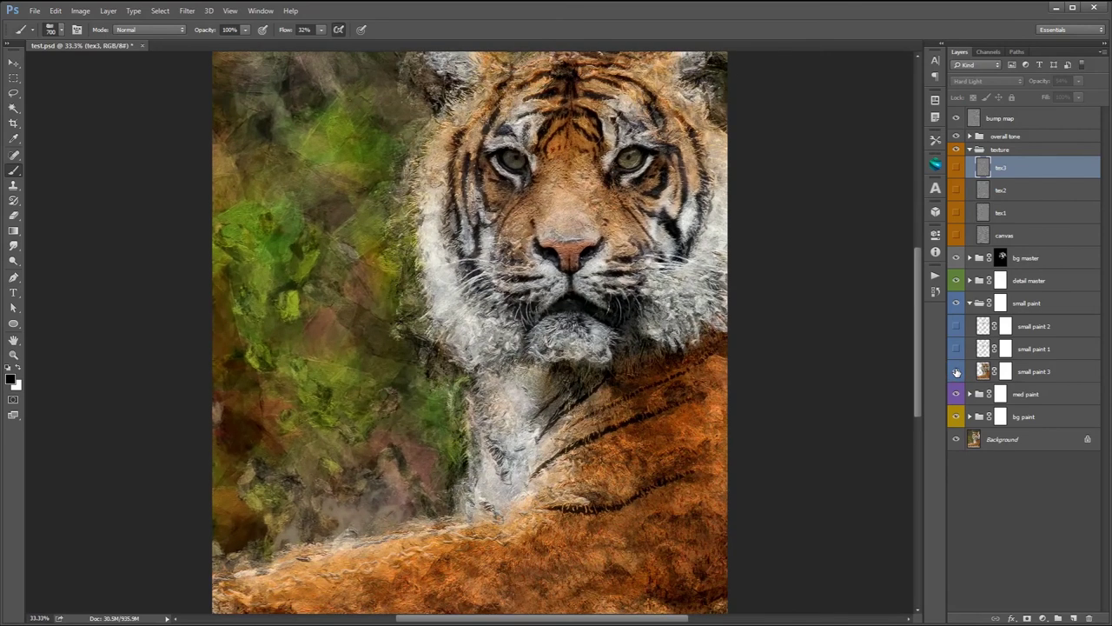
drag(654, 297, 662, 348)
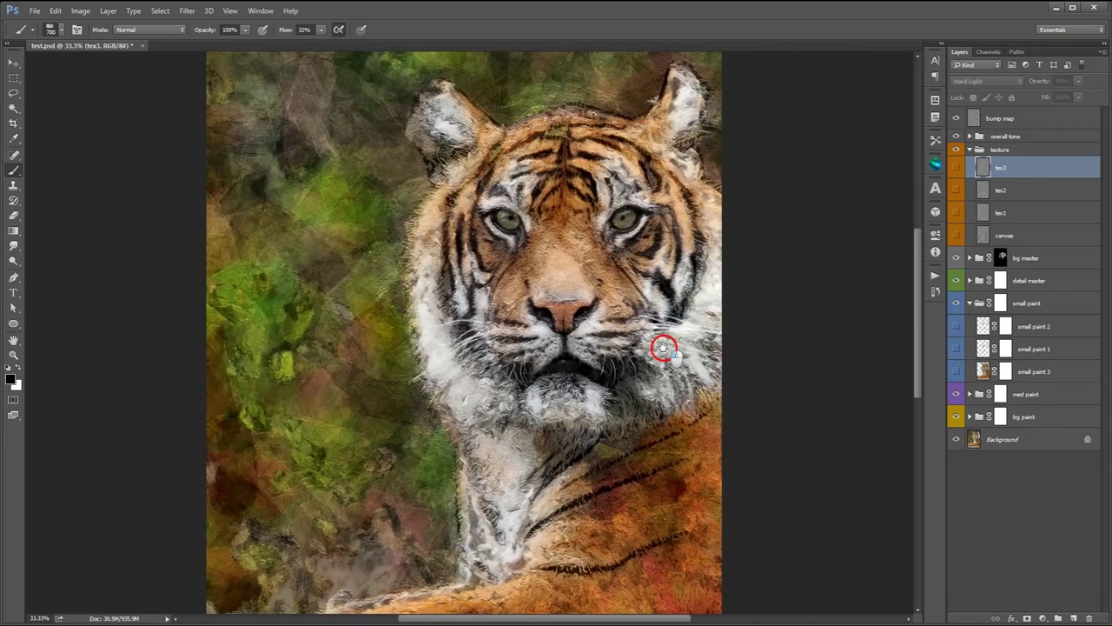
click(955, 348)
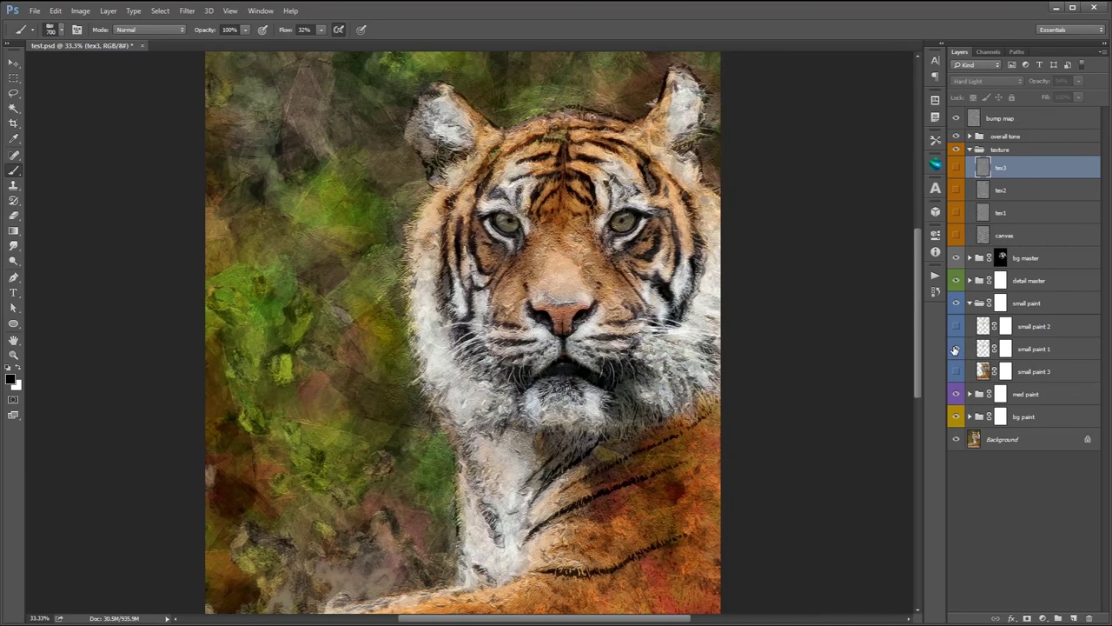
click(957, 327)
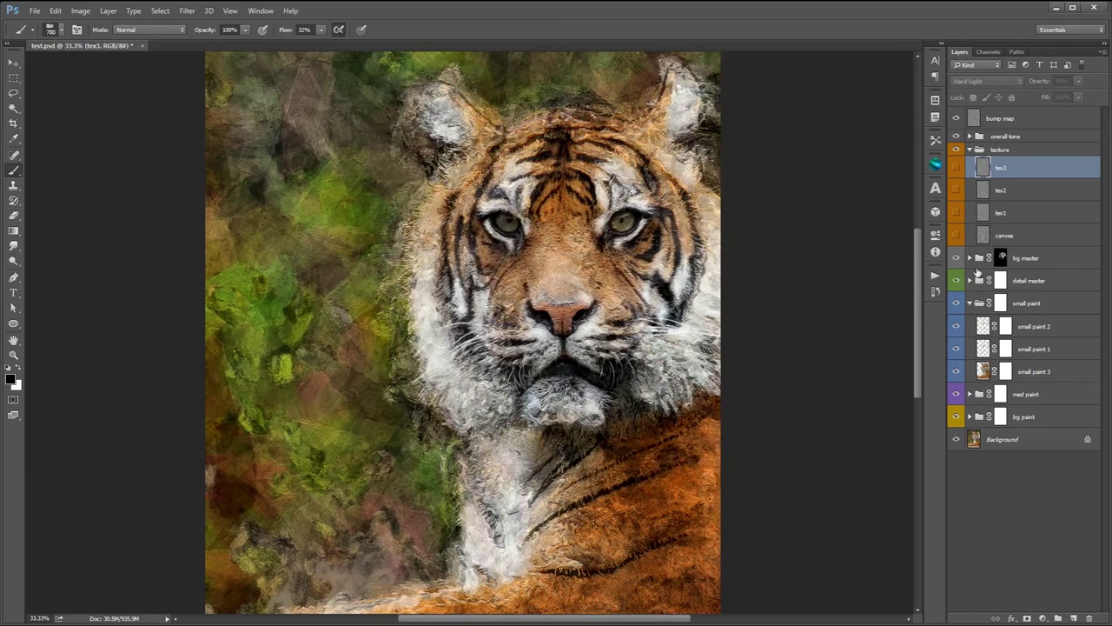
Compare the detail master layer off and on, collapse small paint and texture, and expand overall tone.
click(956, 280)
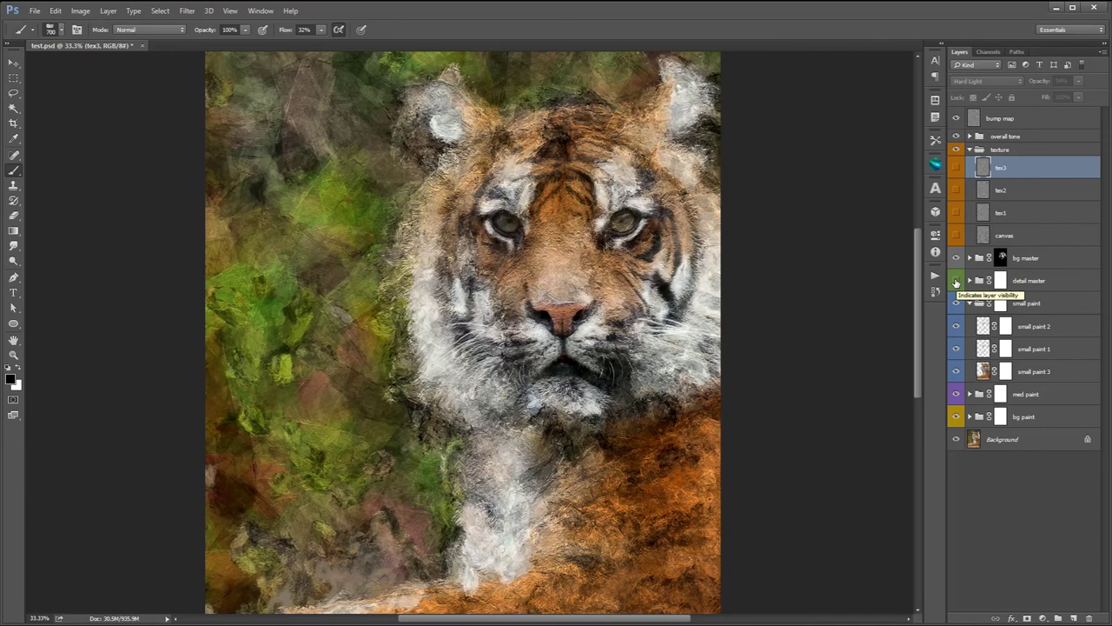
click(956, 281)
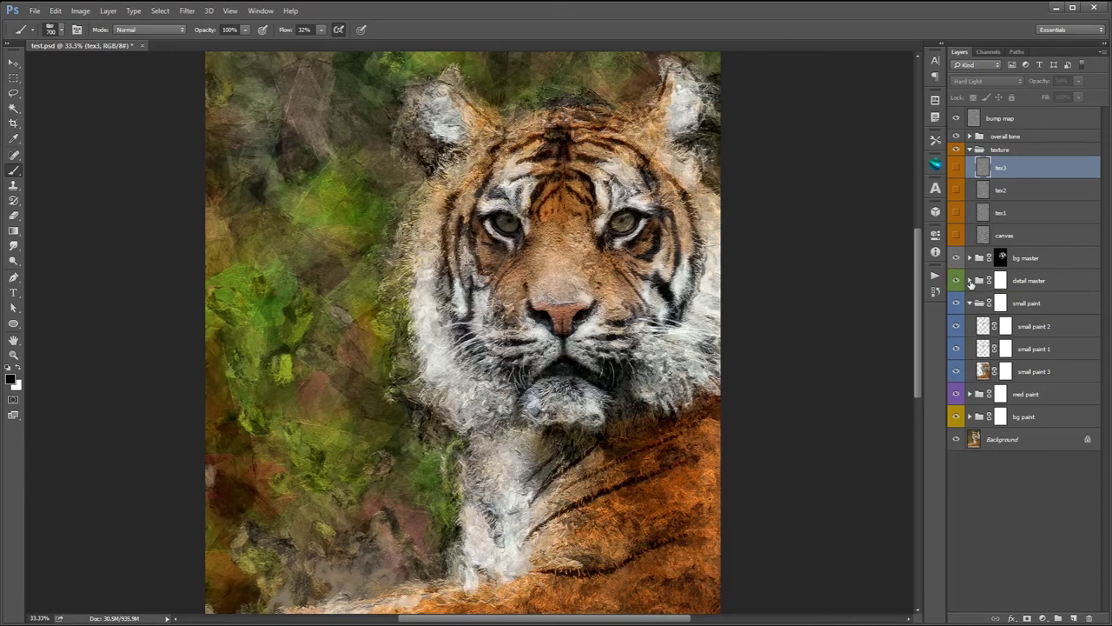
click(969, 303)
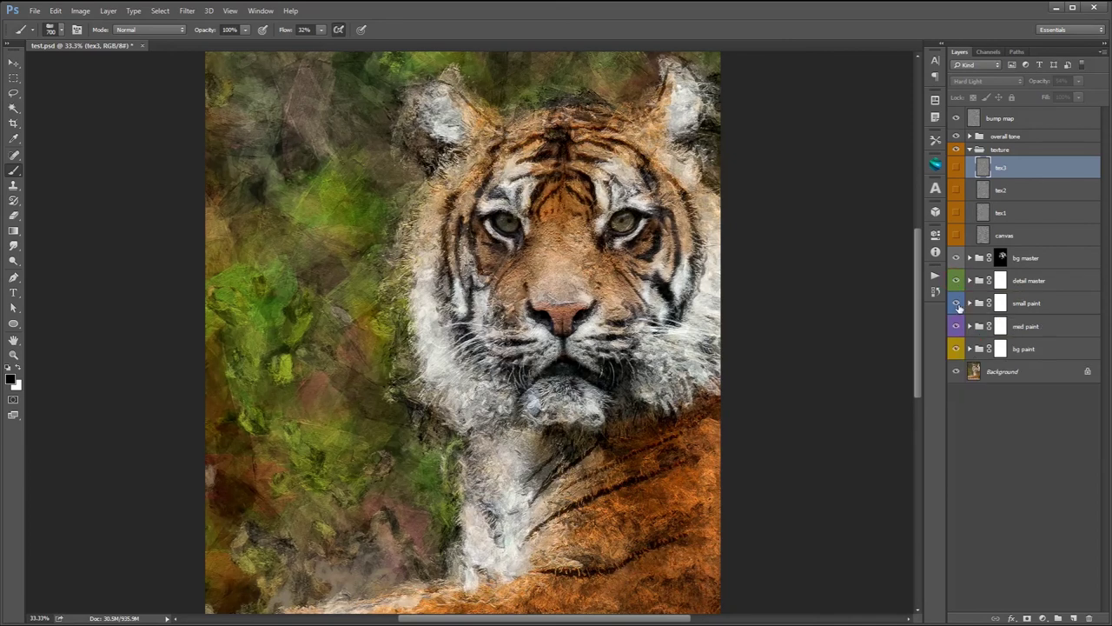
click(970, 149)
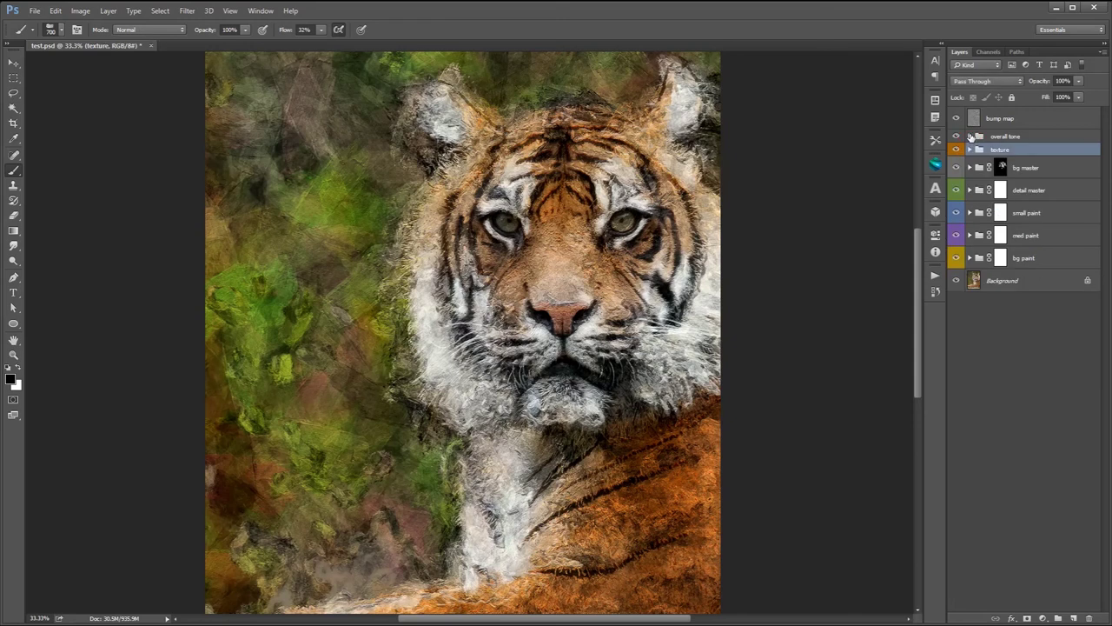
Compare the Overlay bump map layer off and on, then fit the whole tiger image on screen.
click(978, 118)
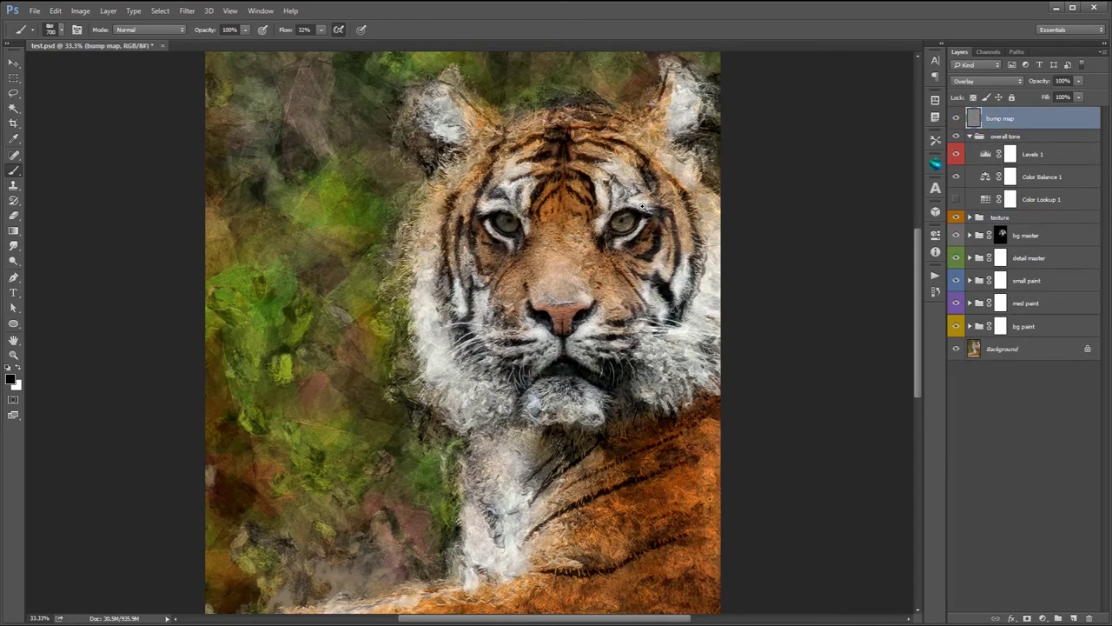
scroll(621, 221, up, 1)
scroll(621, 221, up, 1)
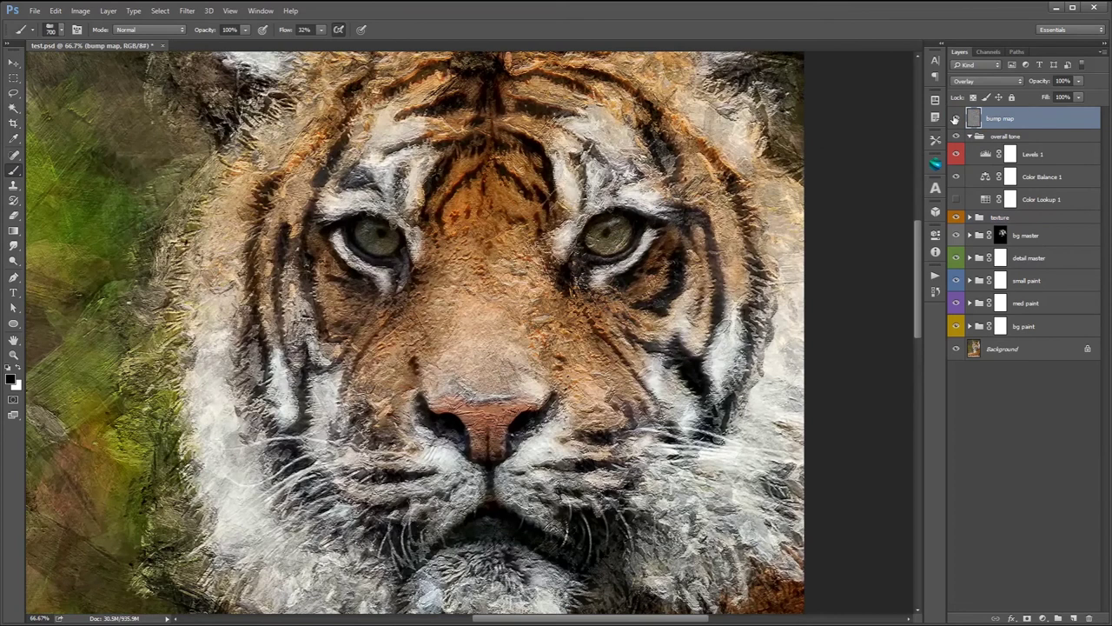
click(954, 118)
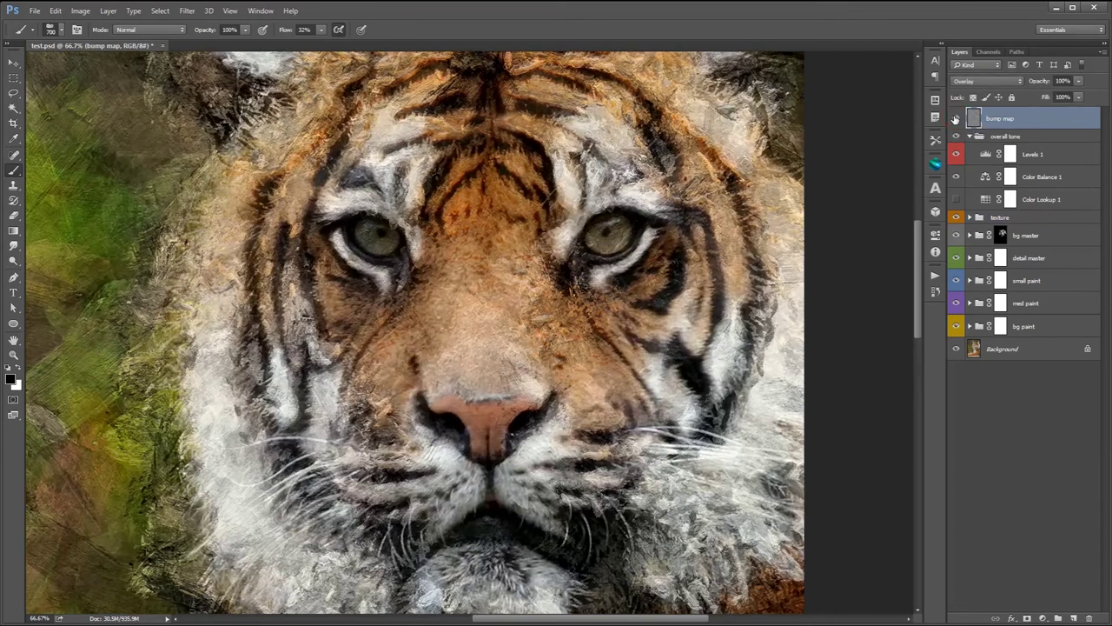
click(955, 118)
key(ctrl+minus)
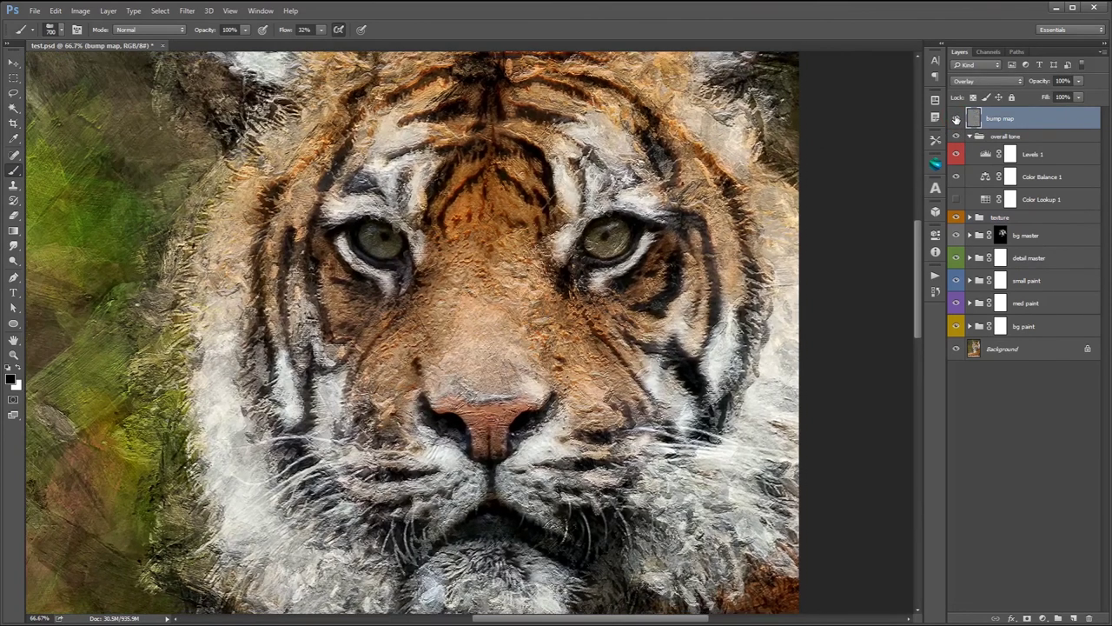
key(ctrl+minus)
key(ctrl+0)
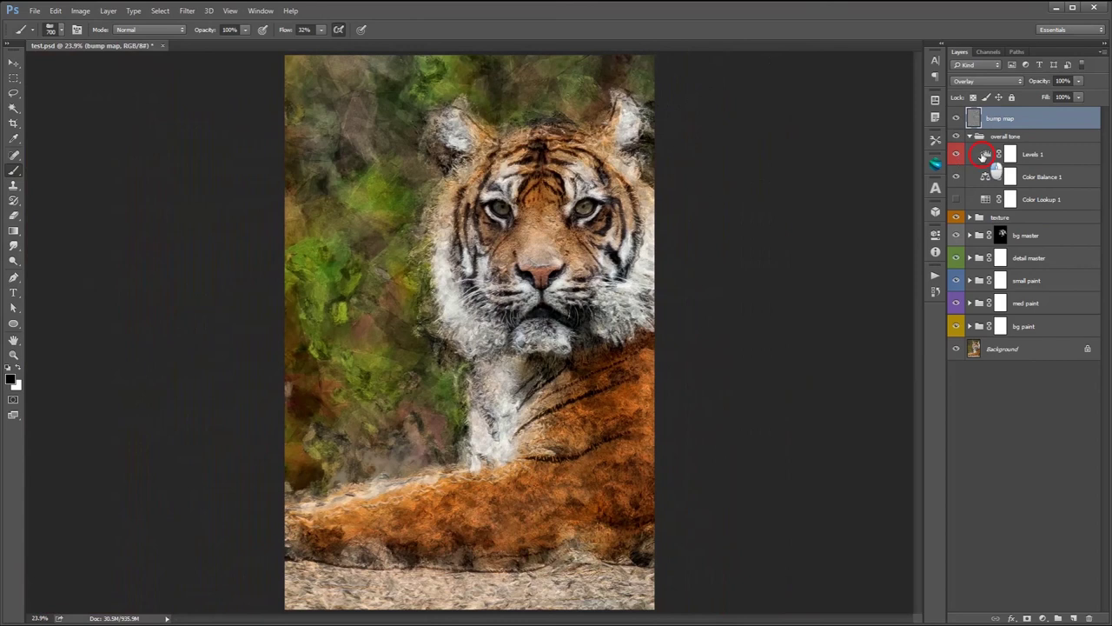
Darken the image by raising the Levels 1 black input point.
click(988, 154)
click(955, 155)
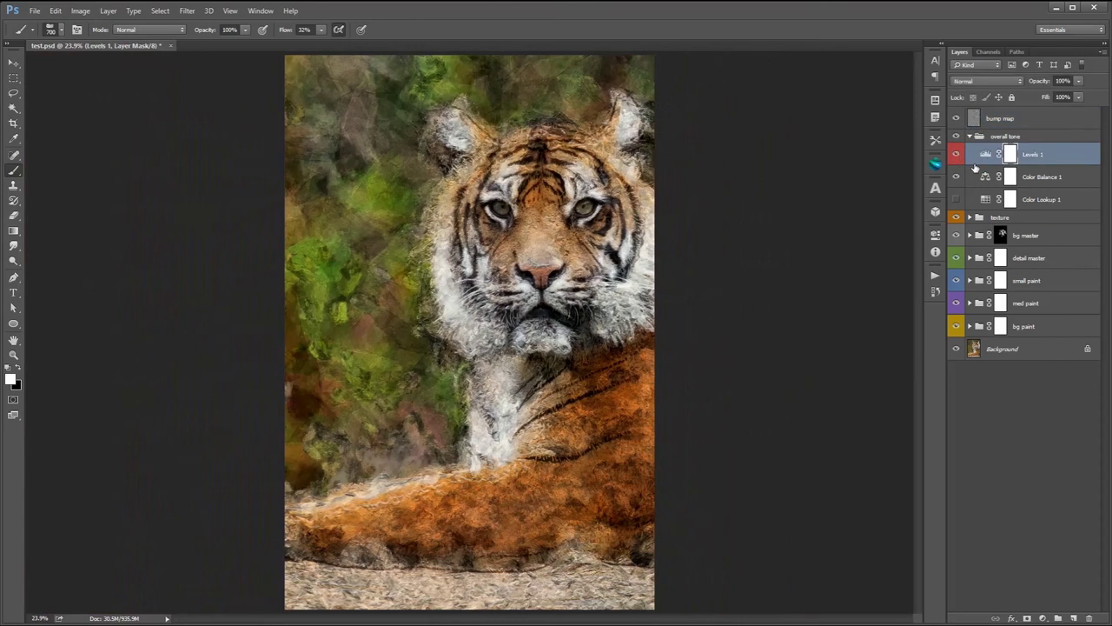
double_click(985, 154)
mouse_move(792, 345)
mouse_down()
mouse_move(778, 345)
mouse_move(792, 346)
mouse_up()
click(901, 228)
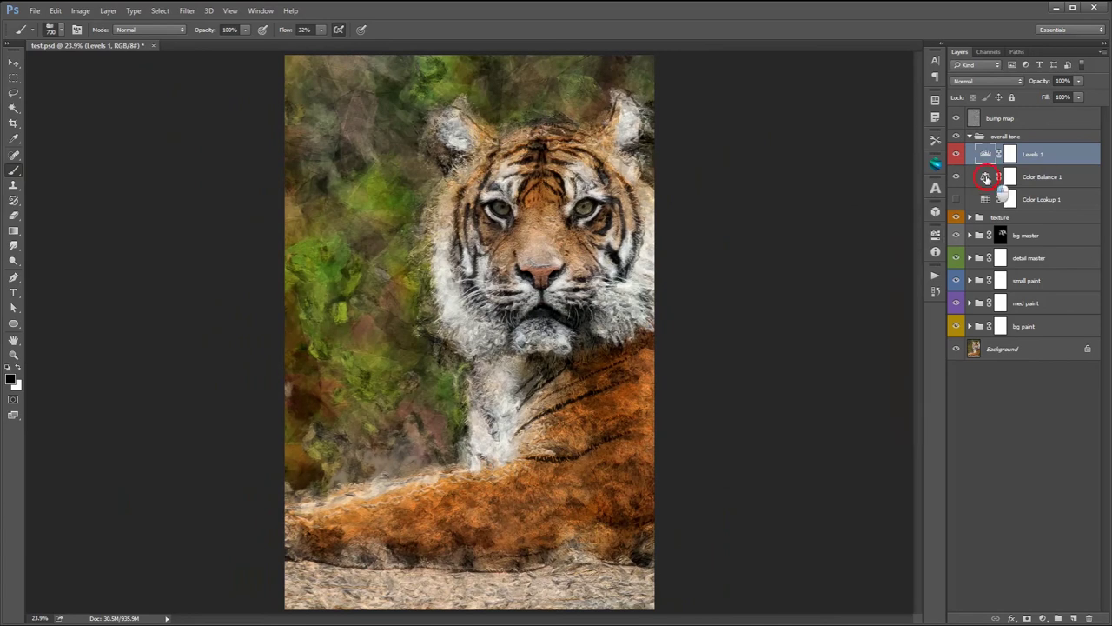
Set Color Balance 1 midtones to -35 cyan-red and +8 yellow-blue, then swap it for Color Lookup 1.
click(987, 178)
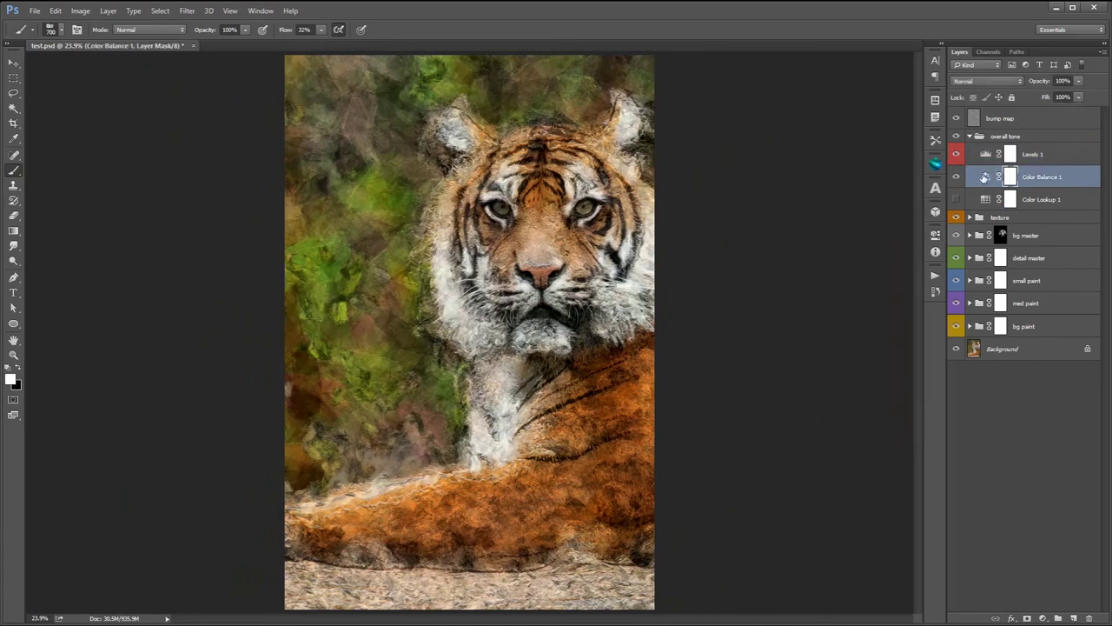
double_click(984, 178)
drag(802, 290, 800, 288)
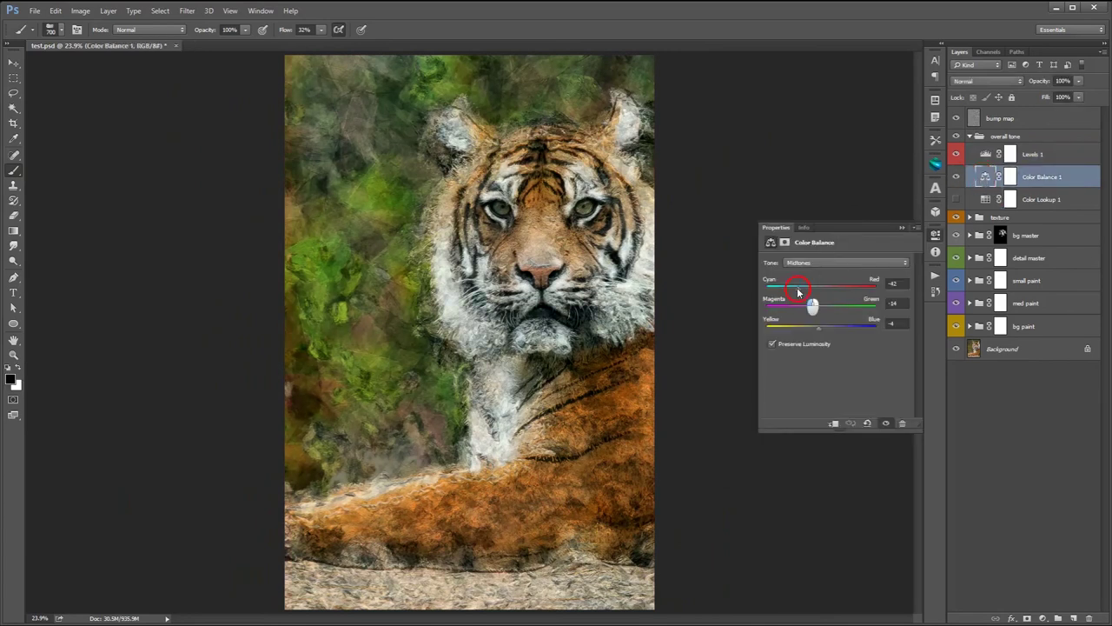
mouse_move(818, 328)
mouse_down()
mouse_move(833, 330)
mouse_move(812, 311)
mouse_up()
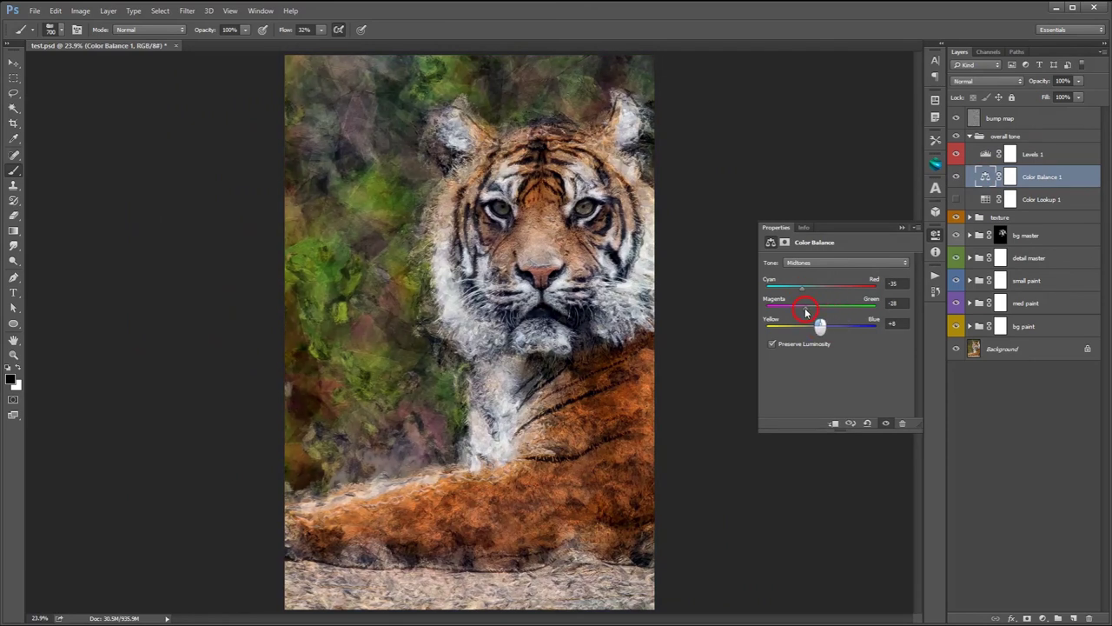
click(902, 227)
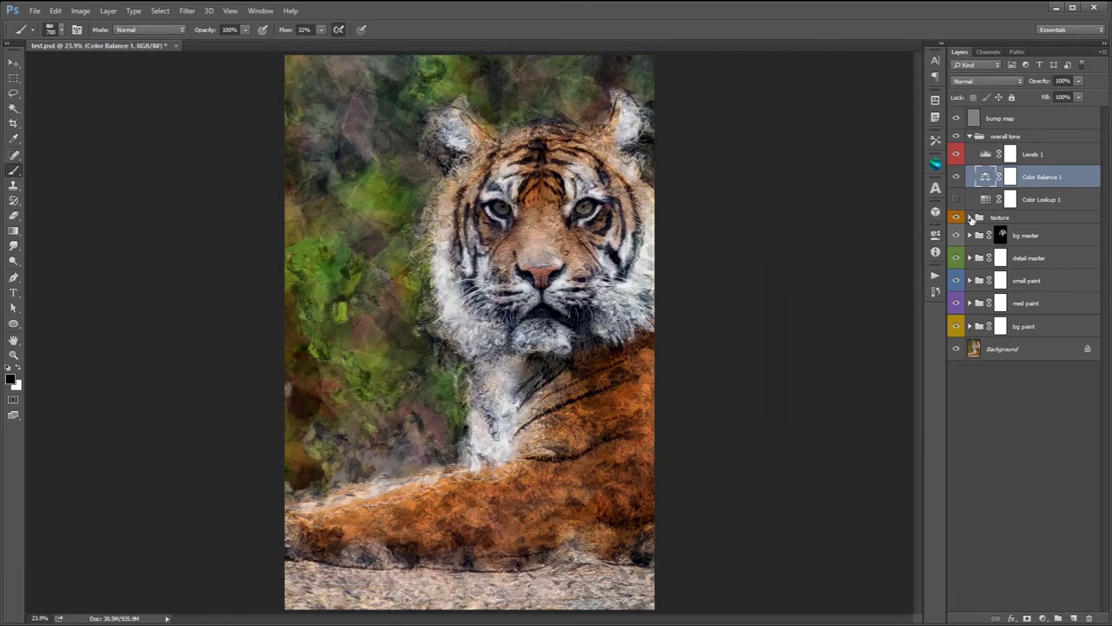
click(957, 199)
click(956, 176)
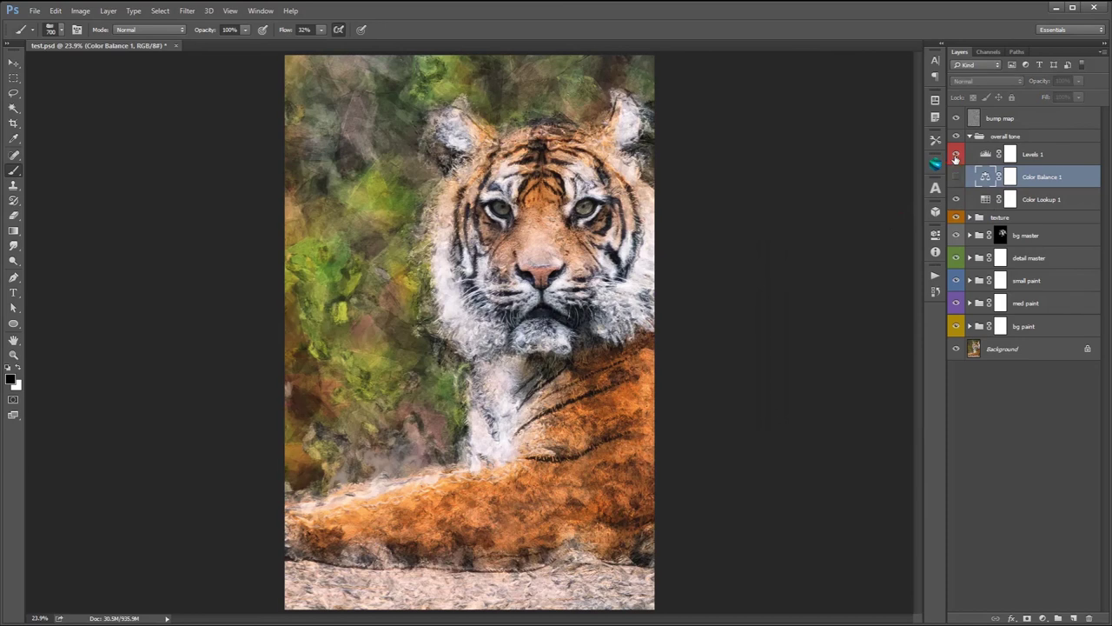
Try the 2Strip, Bleach Bypass, Crisp_Warm and DropBlues lookups on Color Lookup 1.
click(983, 201)
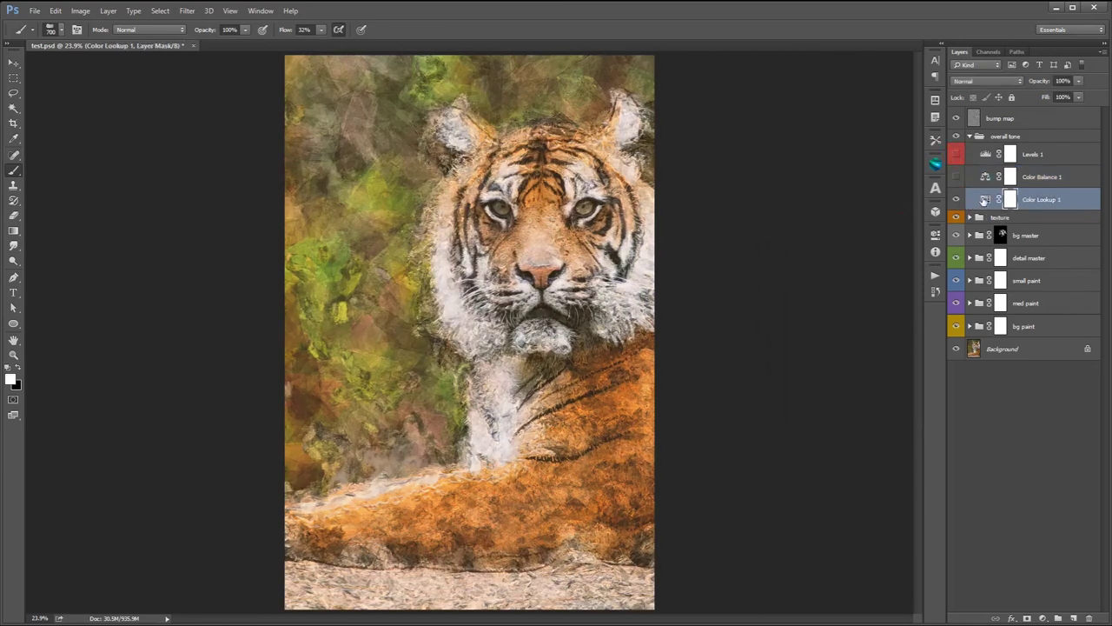
double_click(984, 199)
click(853, 265)
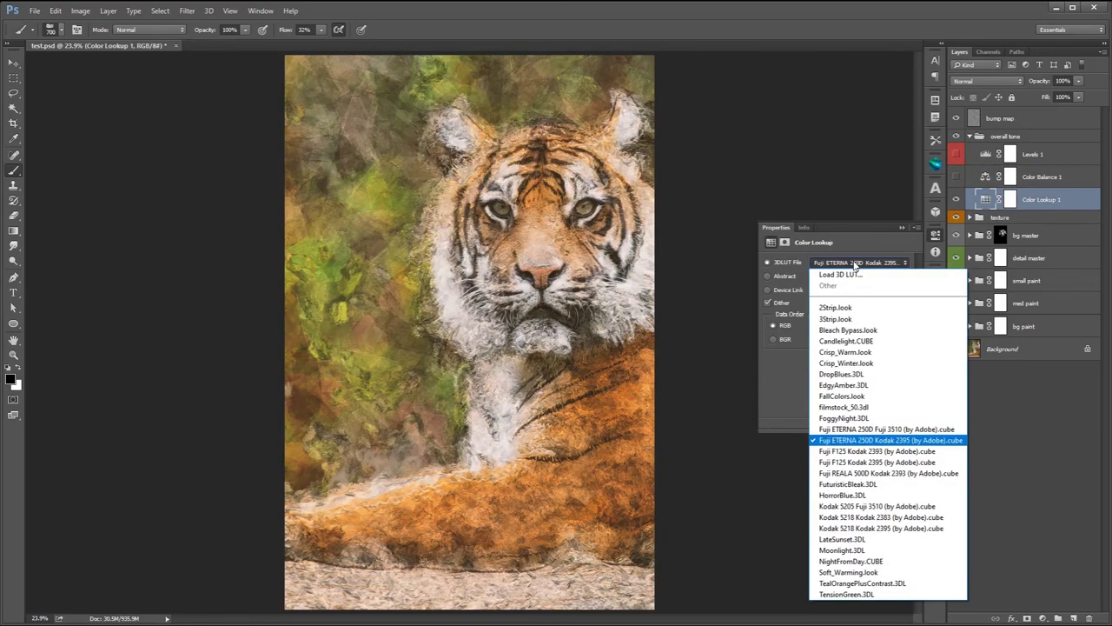
click(841, 310)
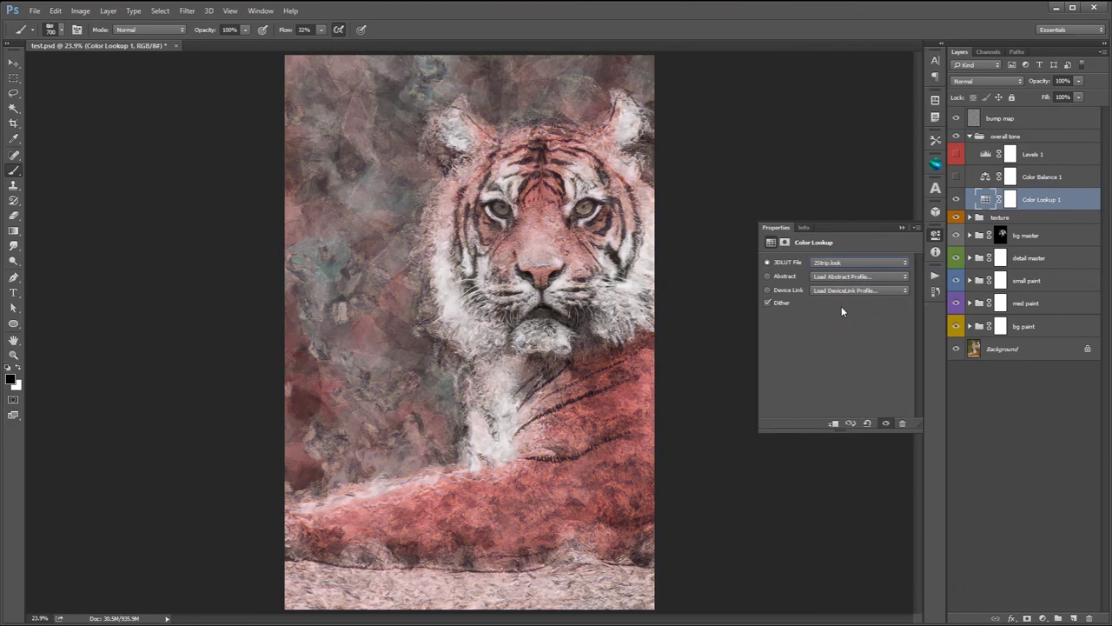
click(834, 262)
click(827, 335)
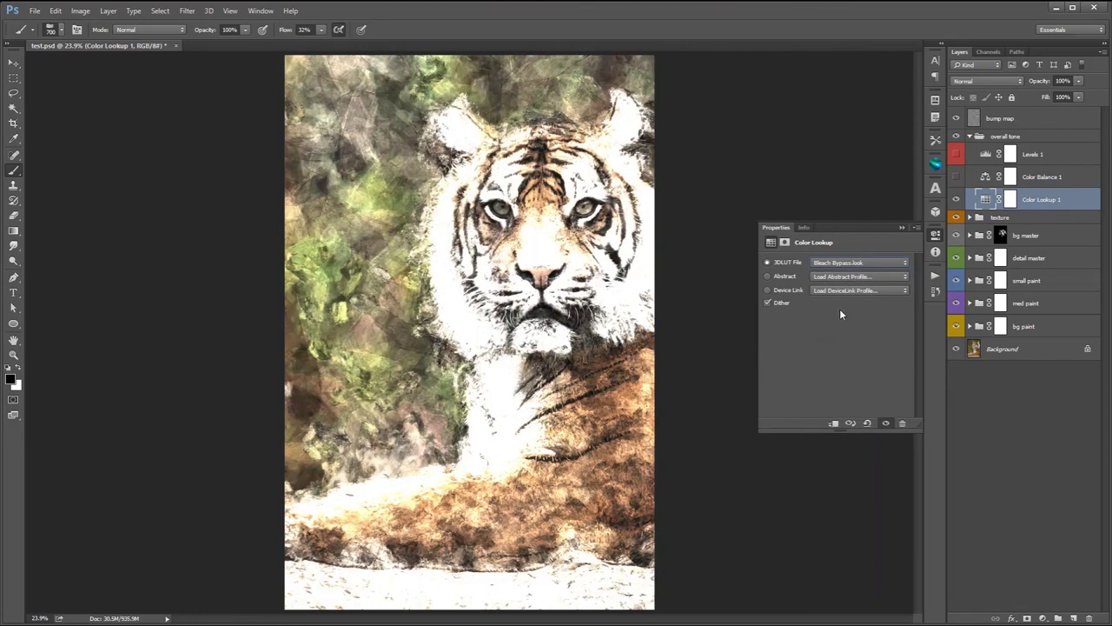
click(839, 262)
click(825, 356)
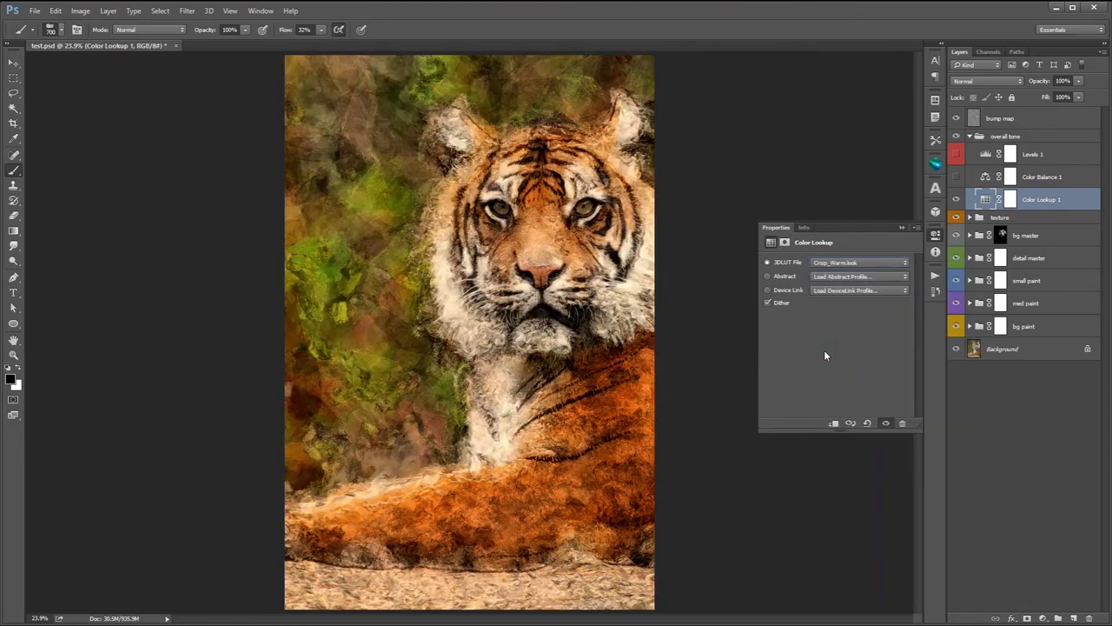
click(841, 262)
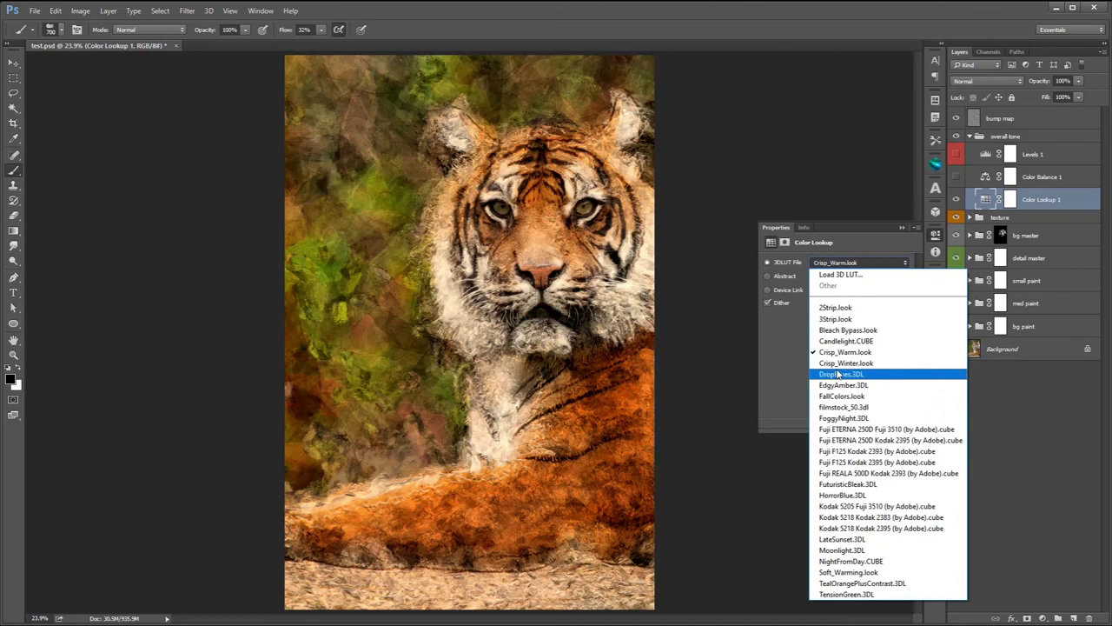
click(837, 373)
Try EdgyAmber and FallColors, then apply filmstock_50.3dl, testing lower opacity before returning to 100%.
click(844, 263)
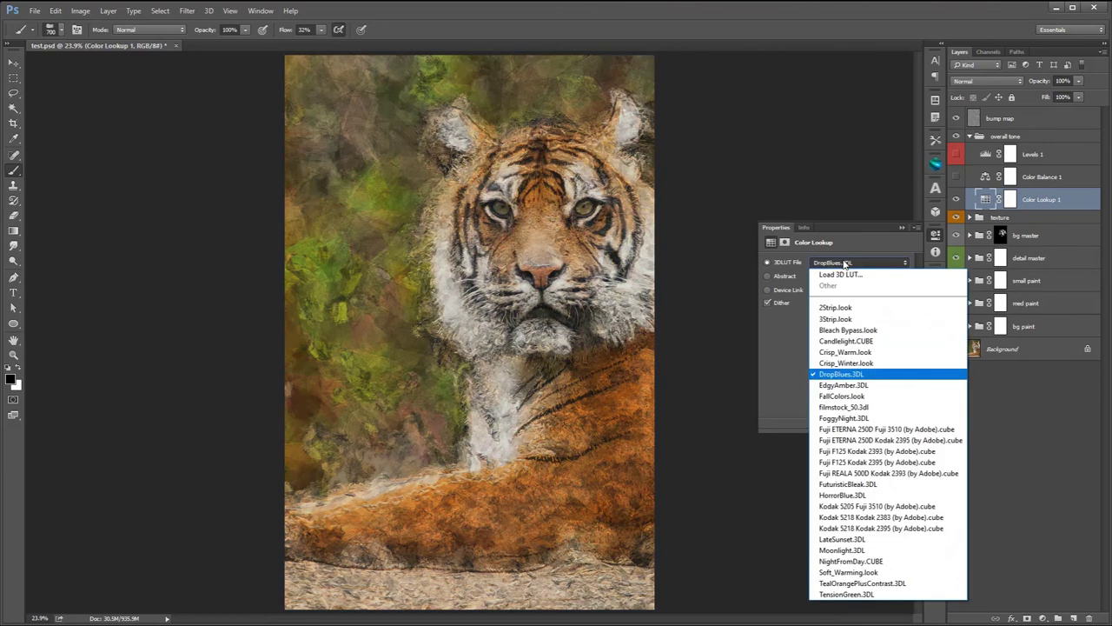
click(842, 384)
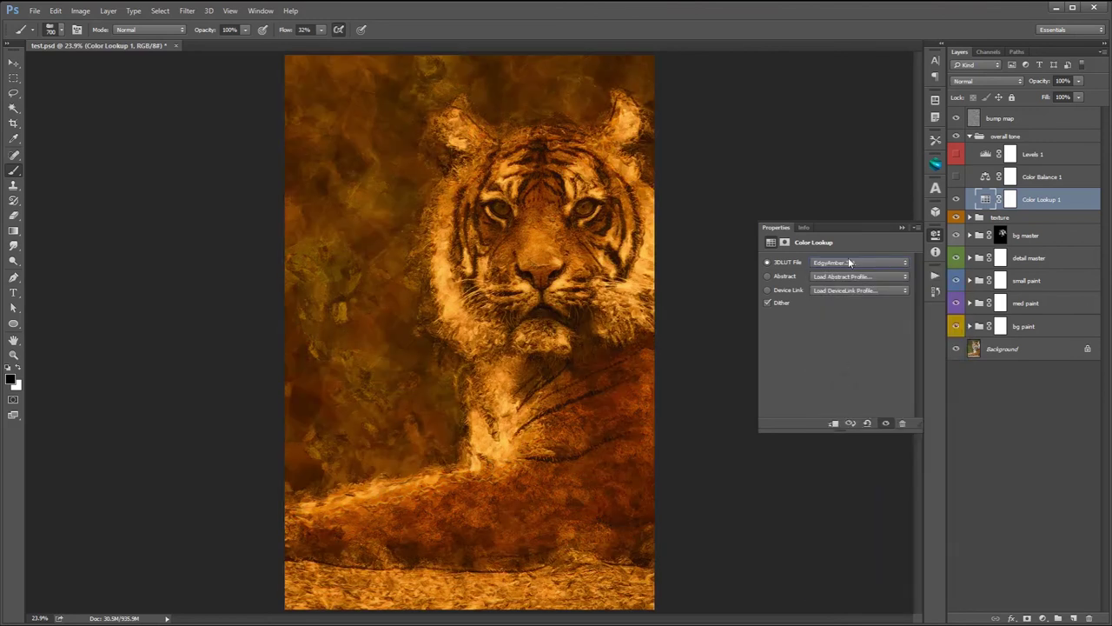
click(849, 261)
click(837, 391)
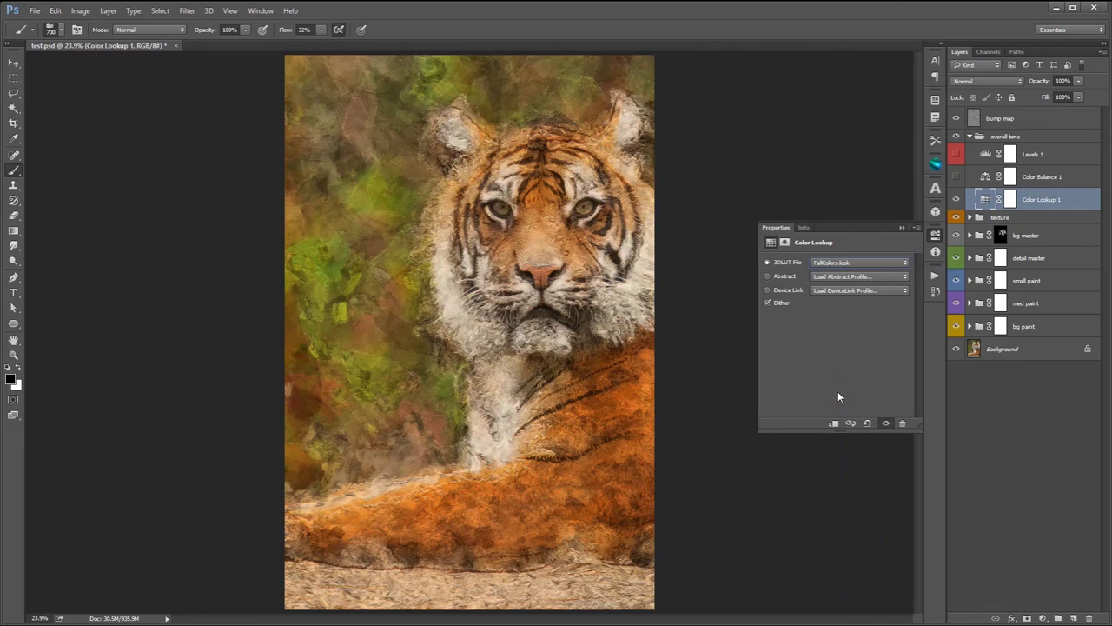
click(840, 263)
click(838, 412)
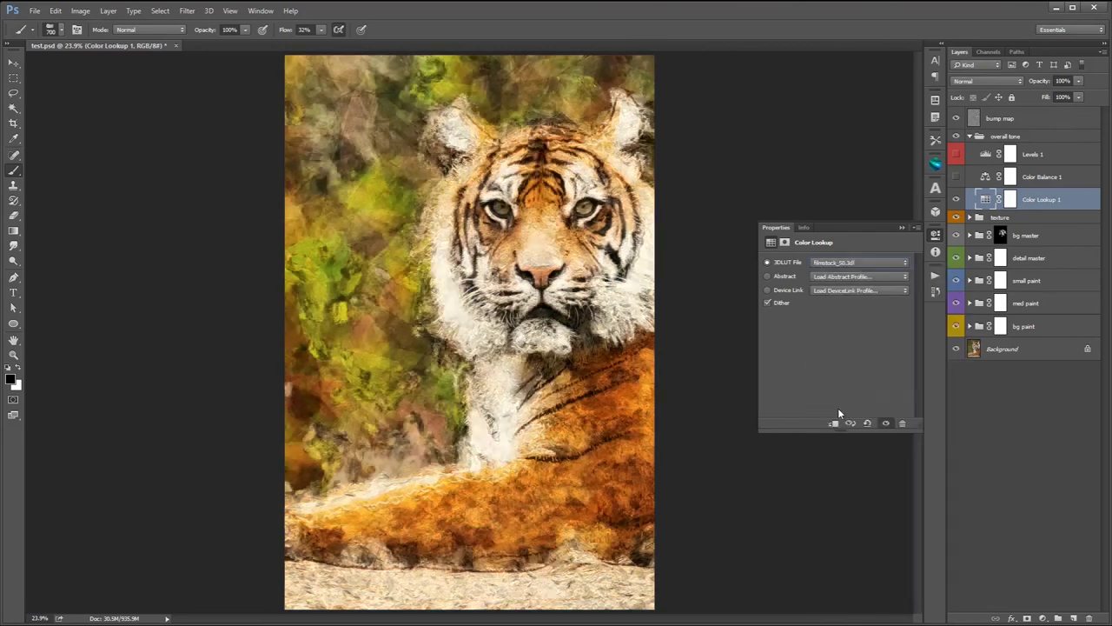
click(1077, 81)
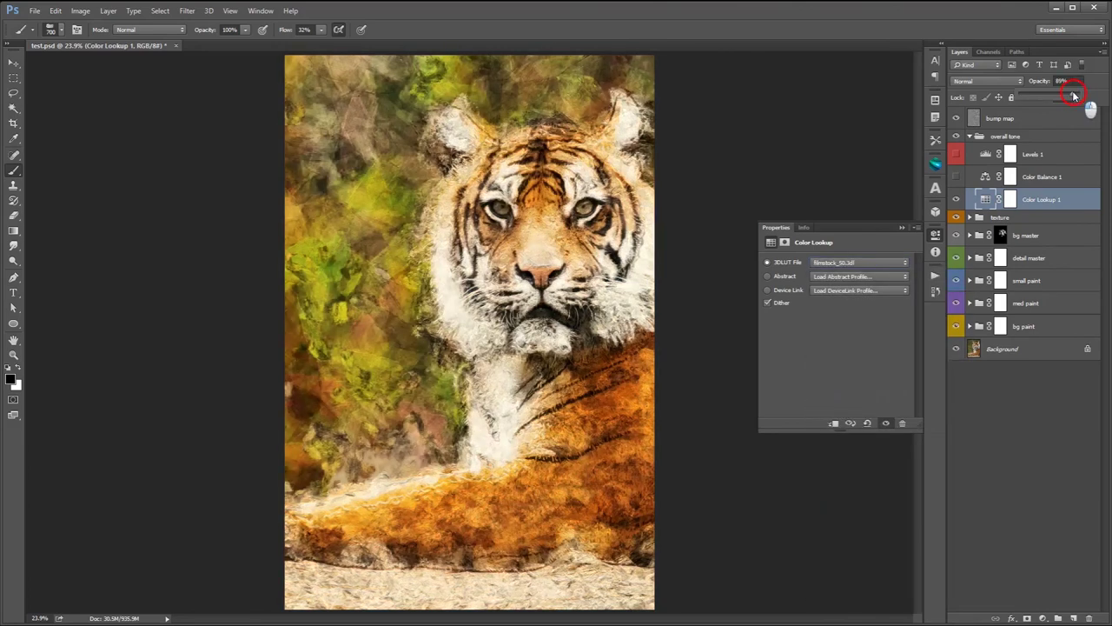
drag(1086, 97, 1047, 96)
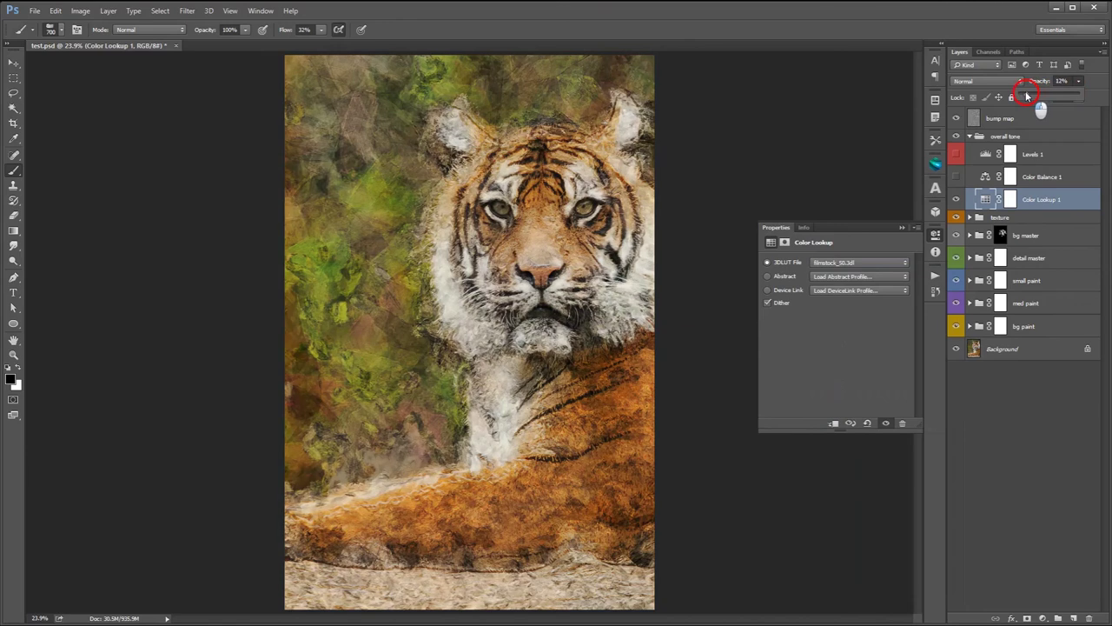
drag(1027, 95, 1086, 96)
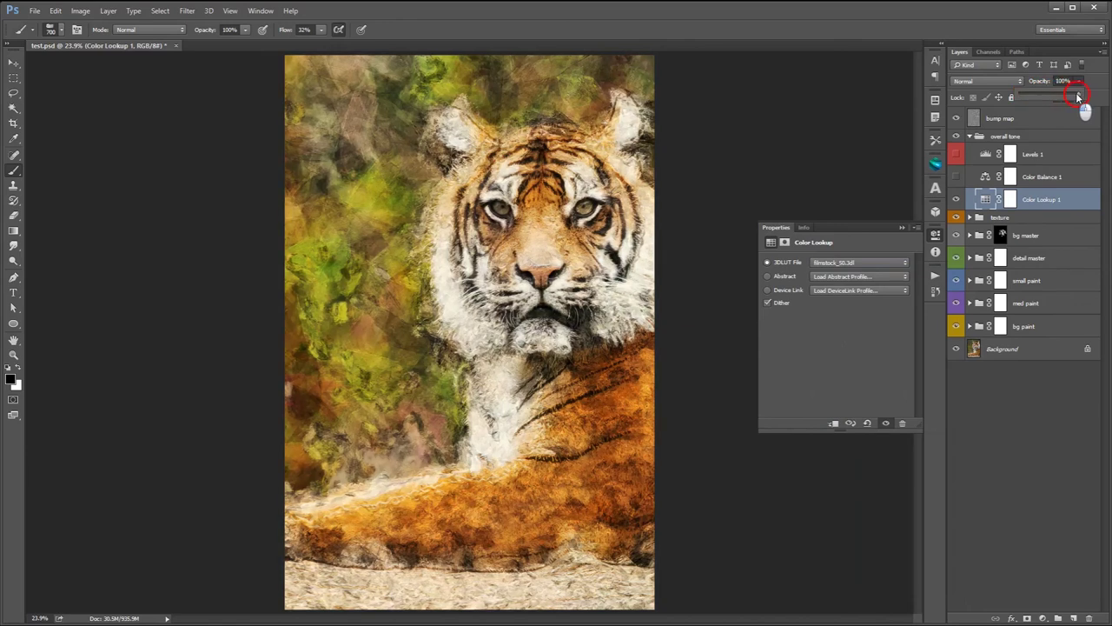
Apply the FoggyNight lookup, preview it faded, then restore 100% opacity.
click(866, 262)
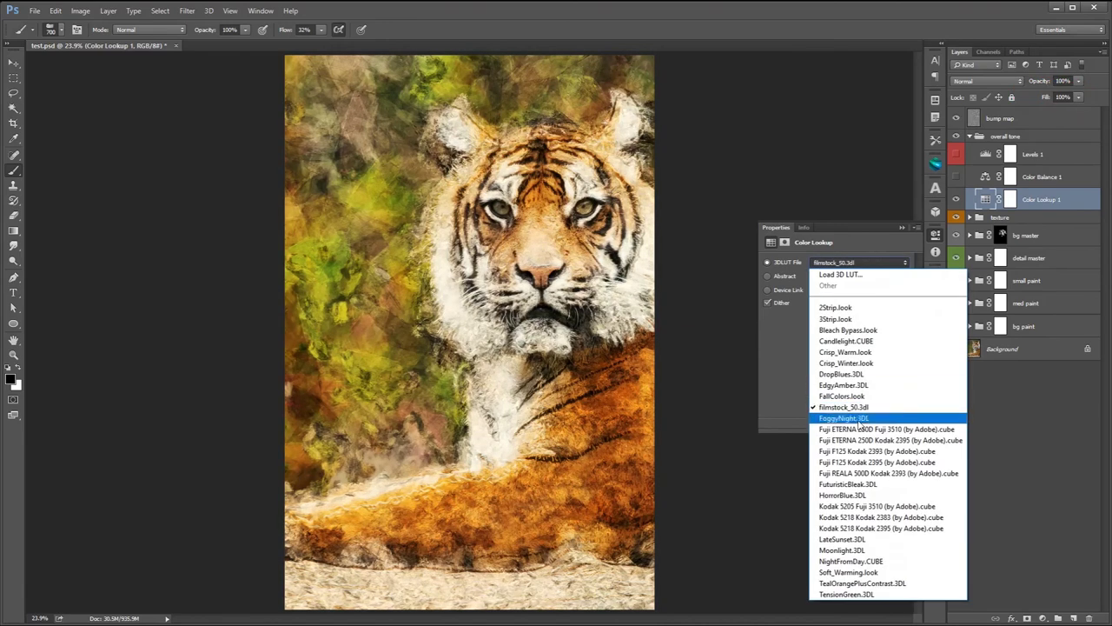
click(850, 418)
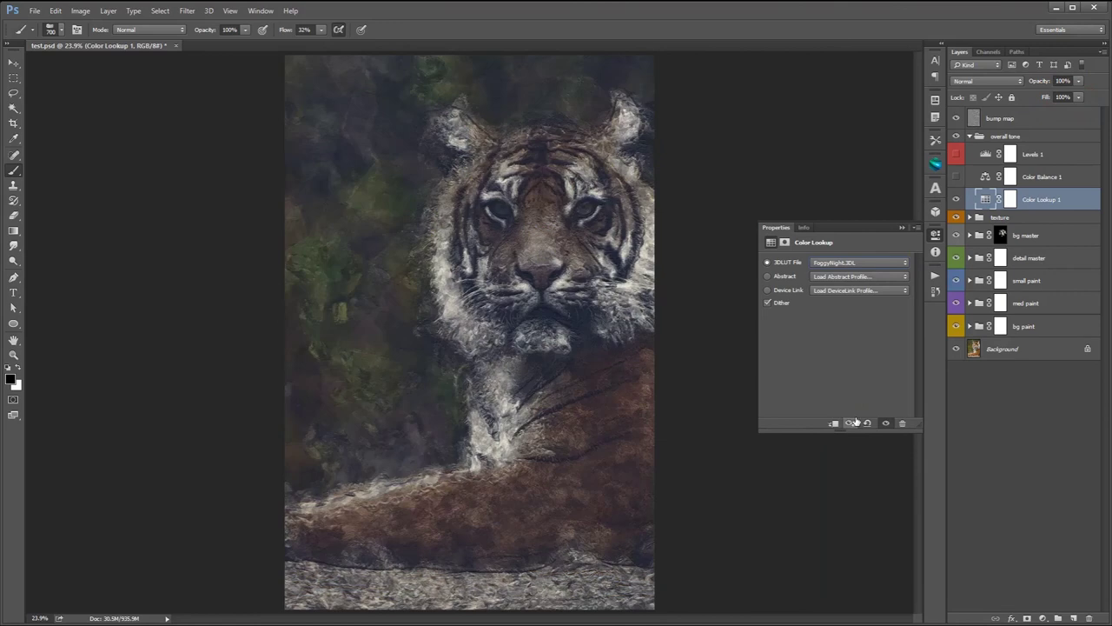
click(1078, 81)
drag(1078, 95, 1036, 92)
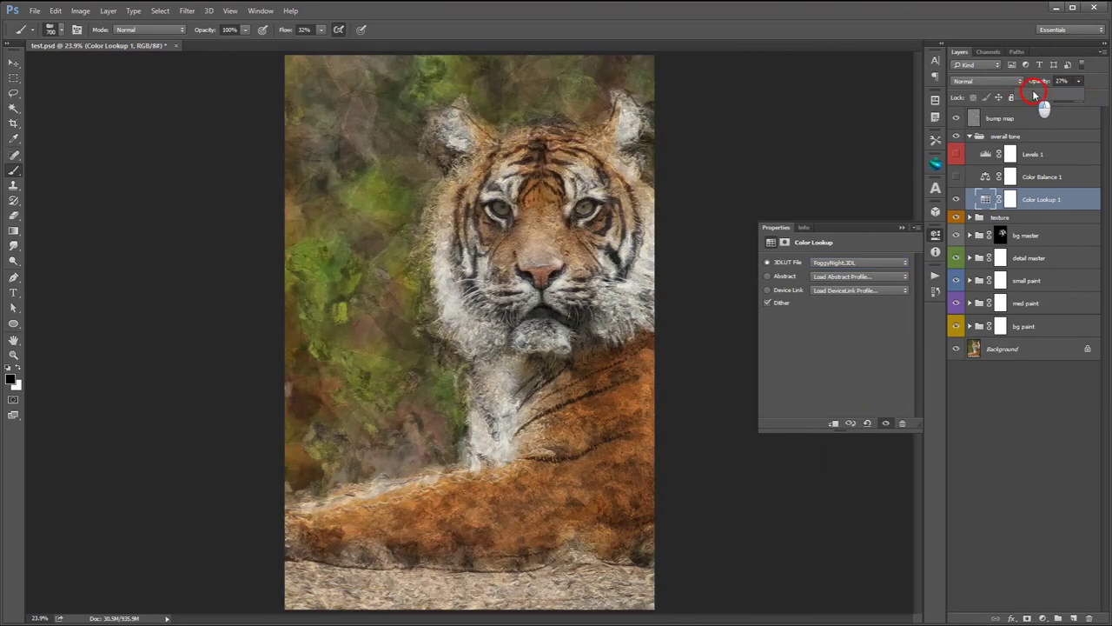
drag(1014, 94, 1086, 94)
Try HorrorBlue, Kodak 5205 Fuji 3510, LateSunset and Moonlight, undoing a fade of Moonlight.
click(834, 263)
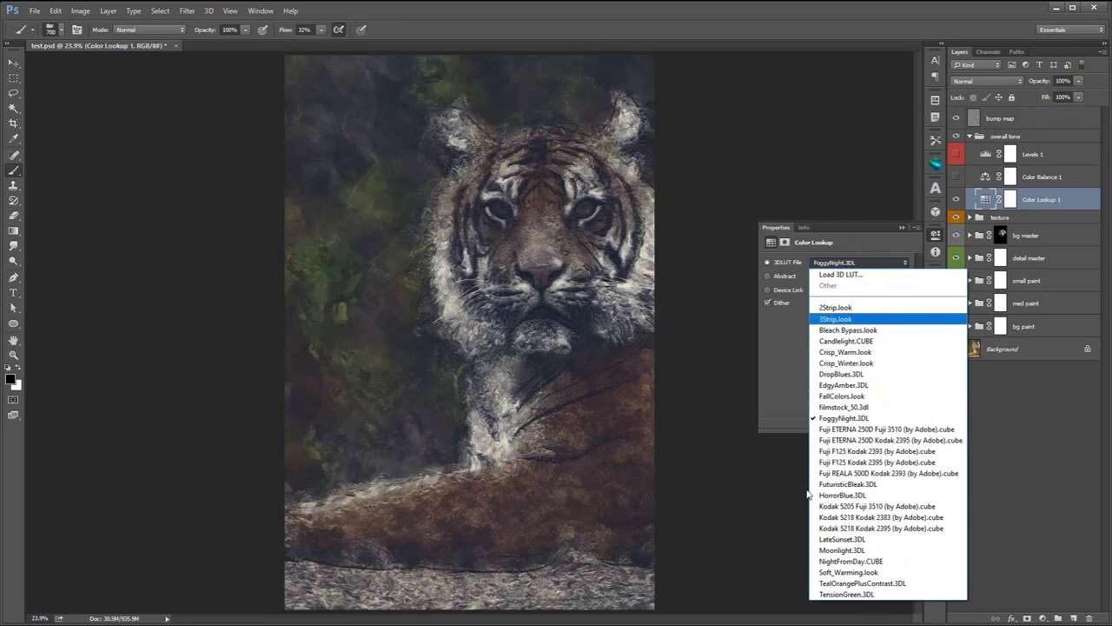
click(845, 492)
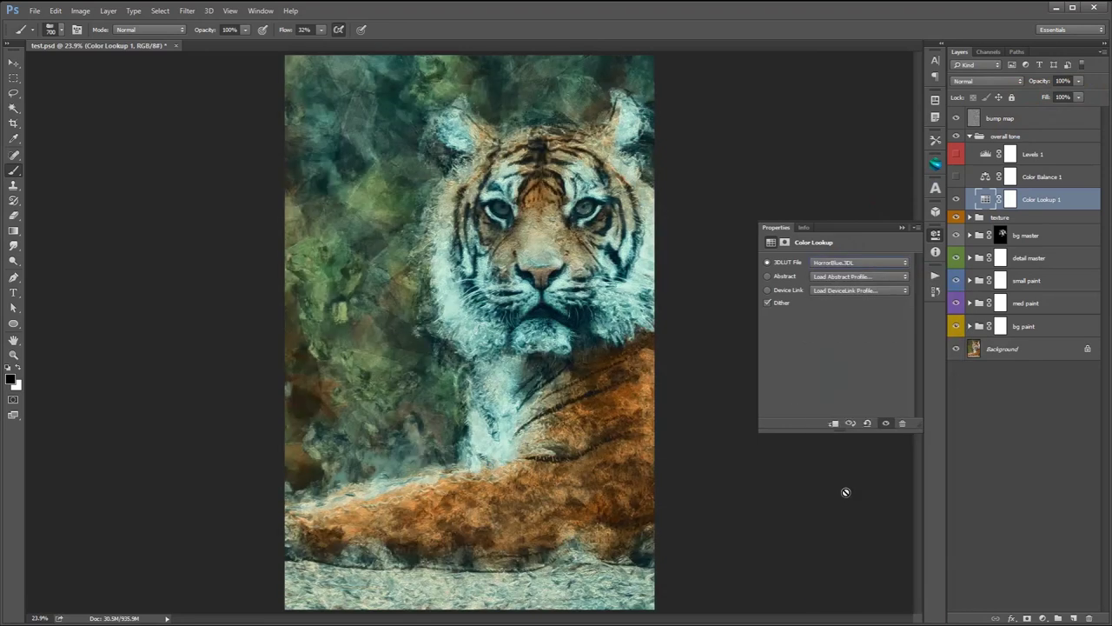
click(856, 263)
click(830, 507)
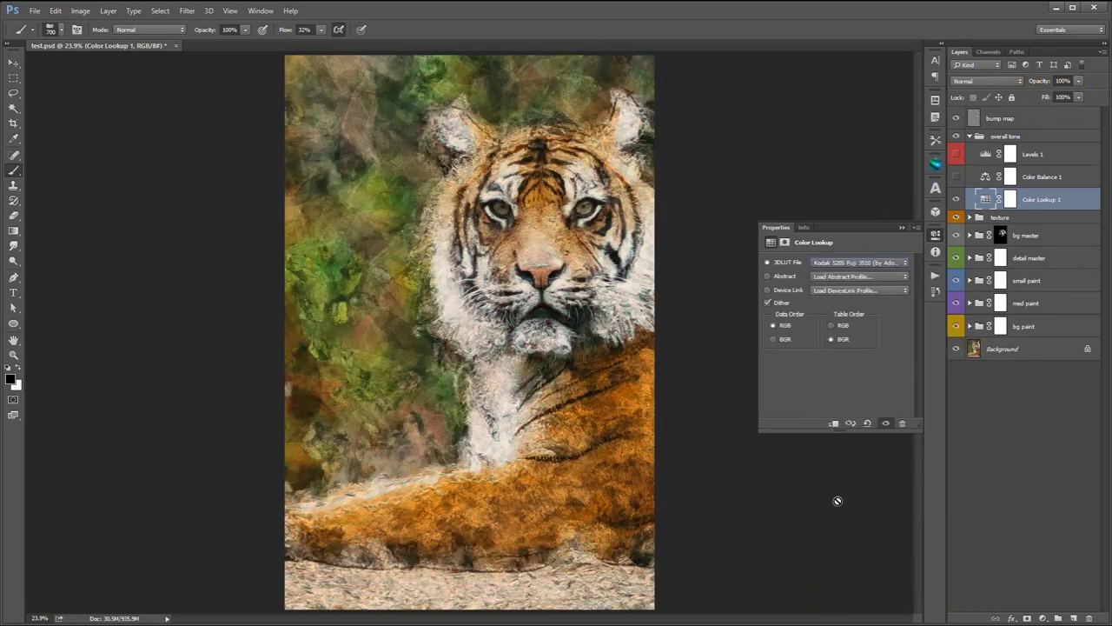
click(849, 264)
click(843, 538)
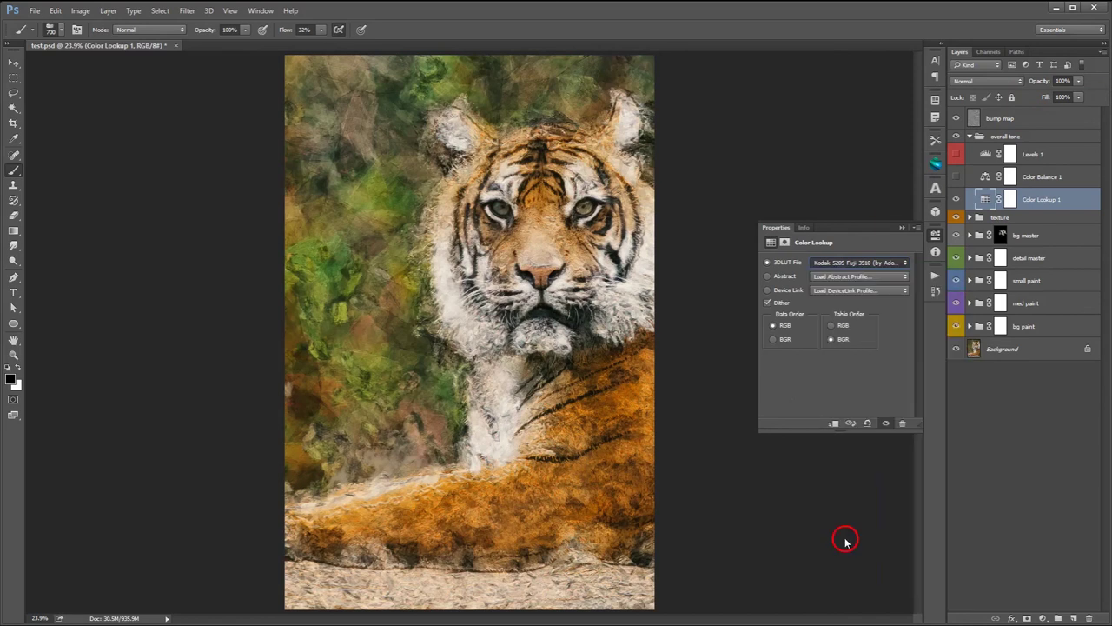
click(848, 263)
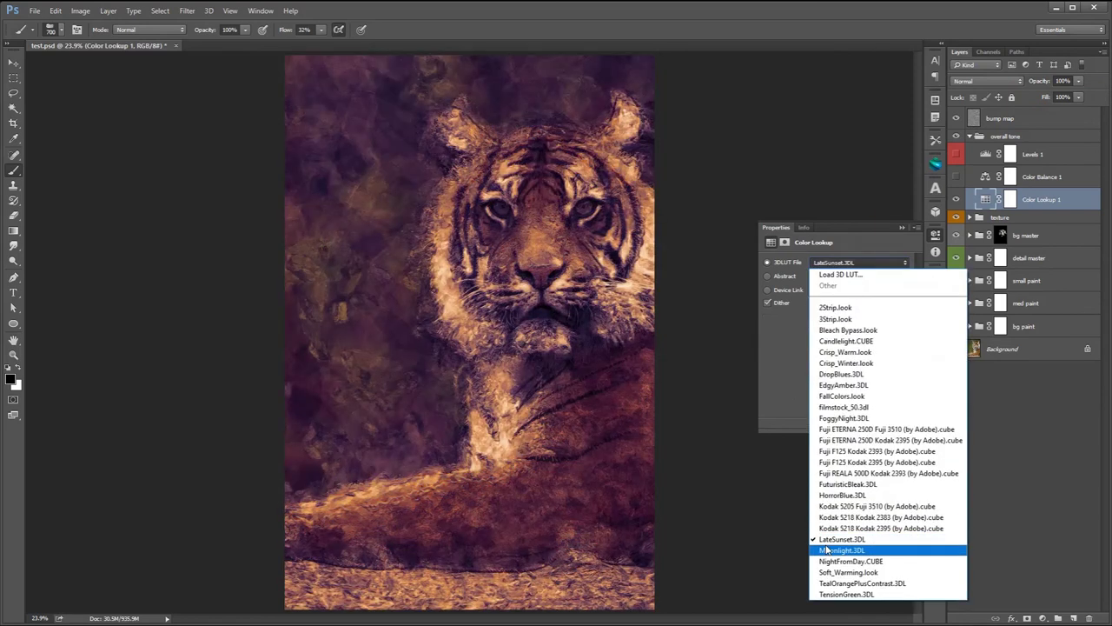
click(828, 549)
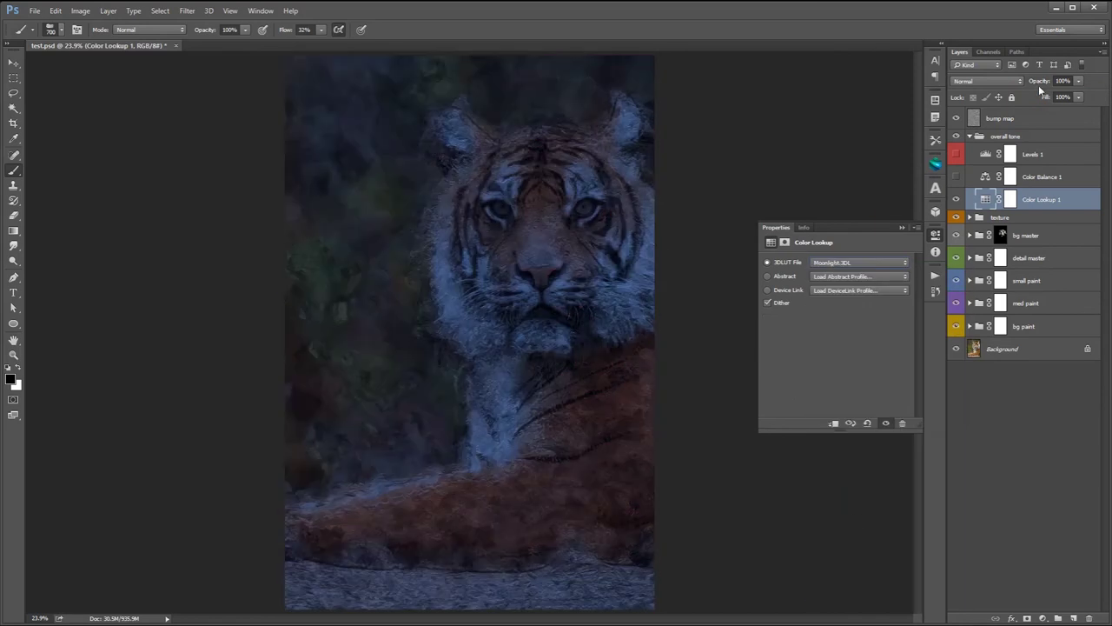
drag(1079, 83, 1029, 96)
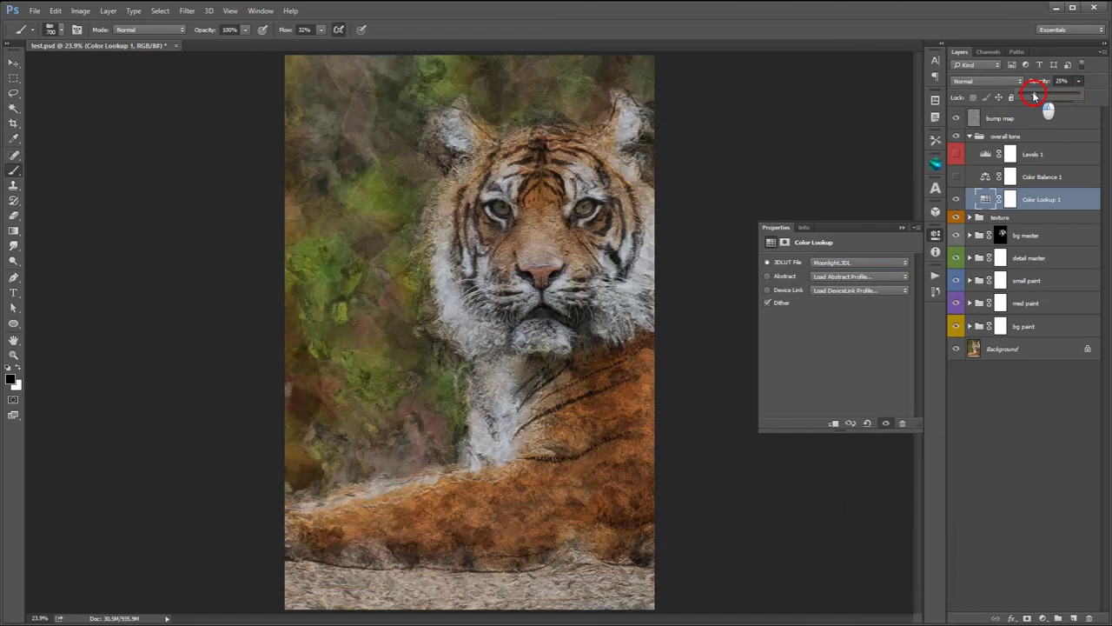
key(ctrl+z)
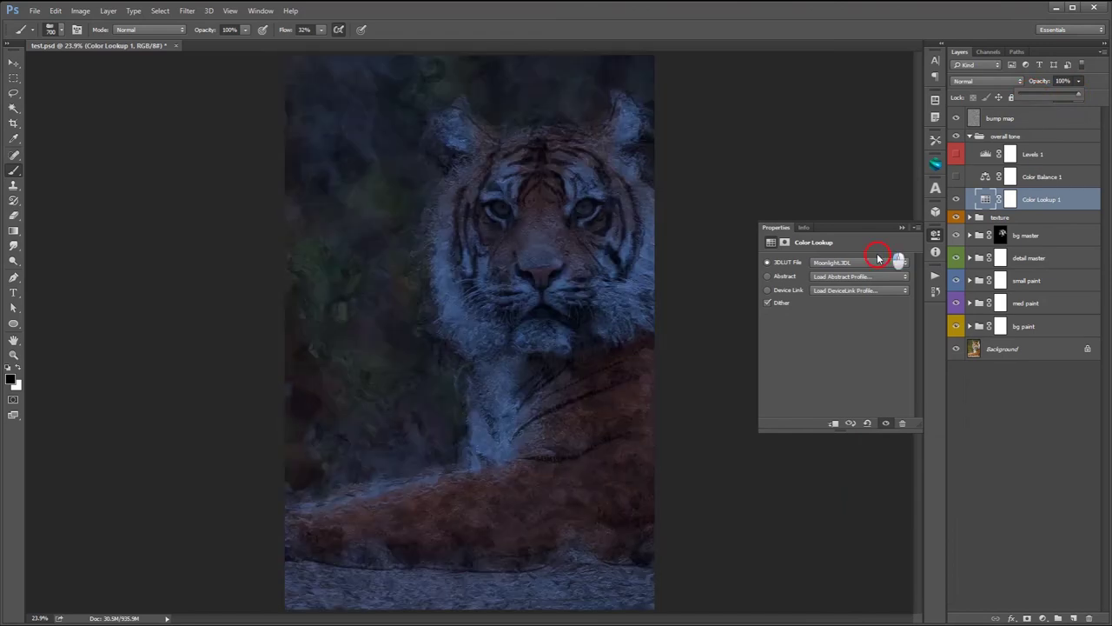
Try TensionGreen and 2Strip, then settle on Fuji ETERNA 250D Kodak 2395.
click(873, 262)
click(841, 598)
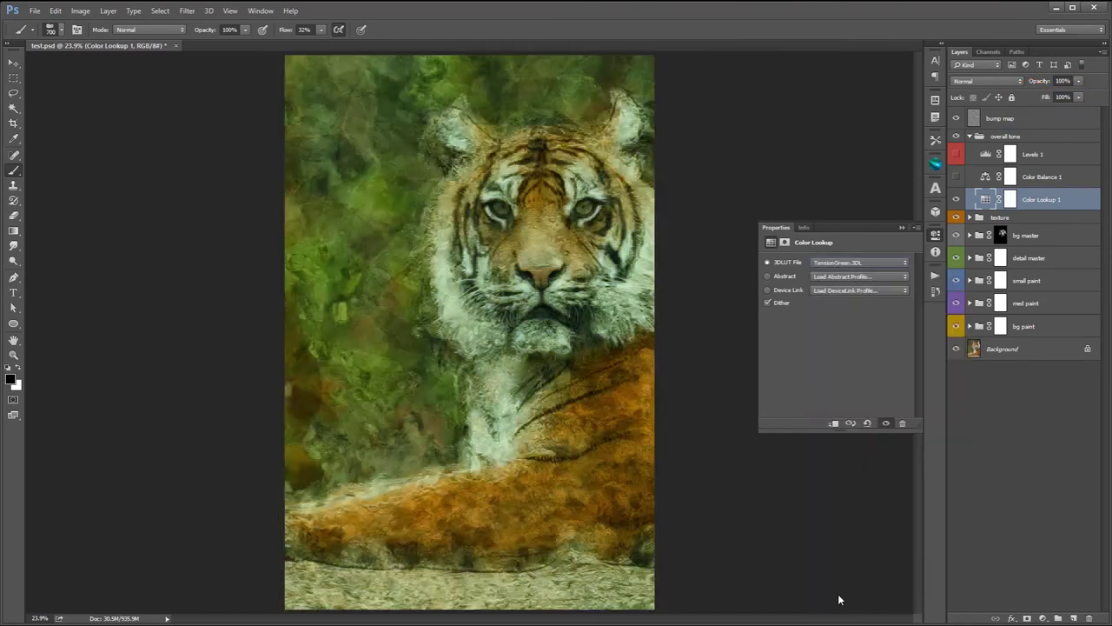
click(861, 261)
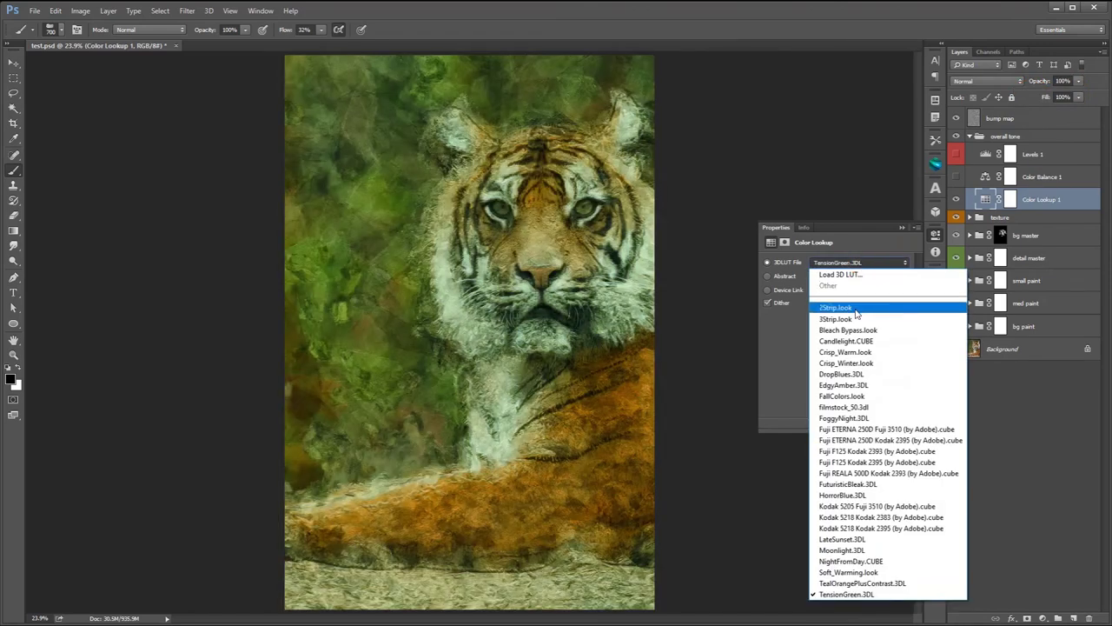
click(856, 312)
click(854, 263)
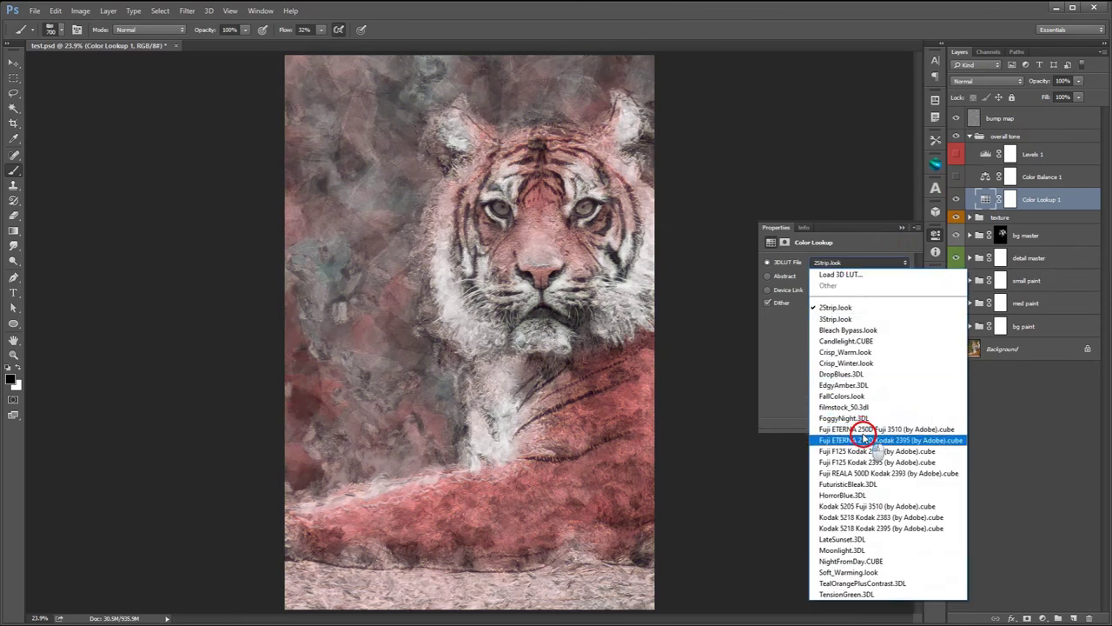
click(864, 440)
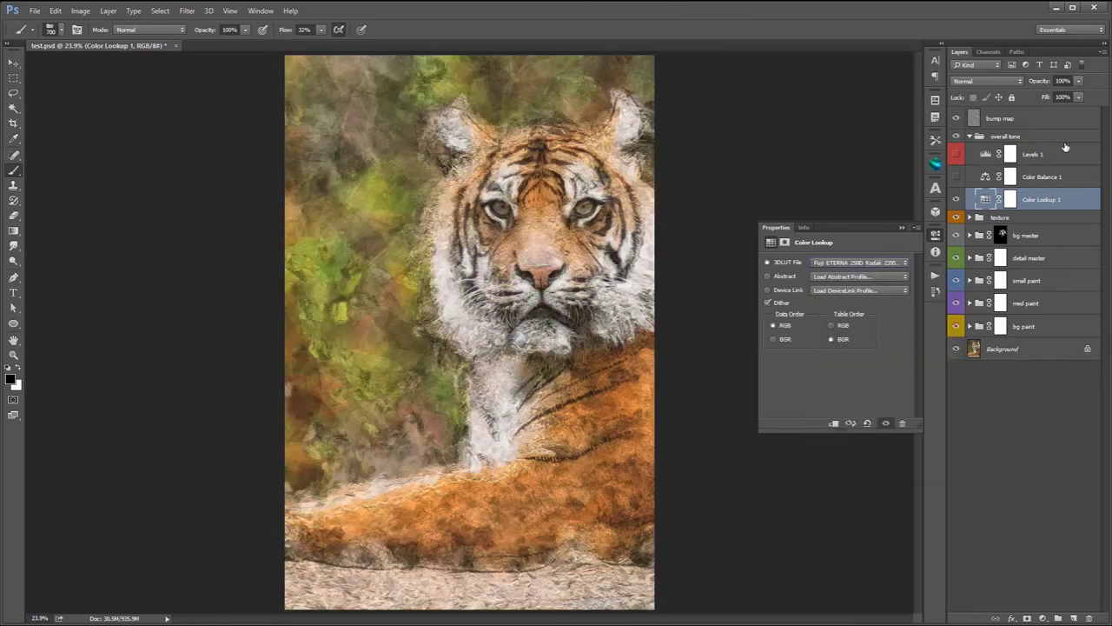
Turn on Color Balance 1, hide Color Lookup 1, and toggle Color Balance off and on to compare.
click(957, 154)
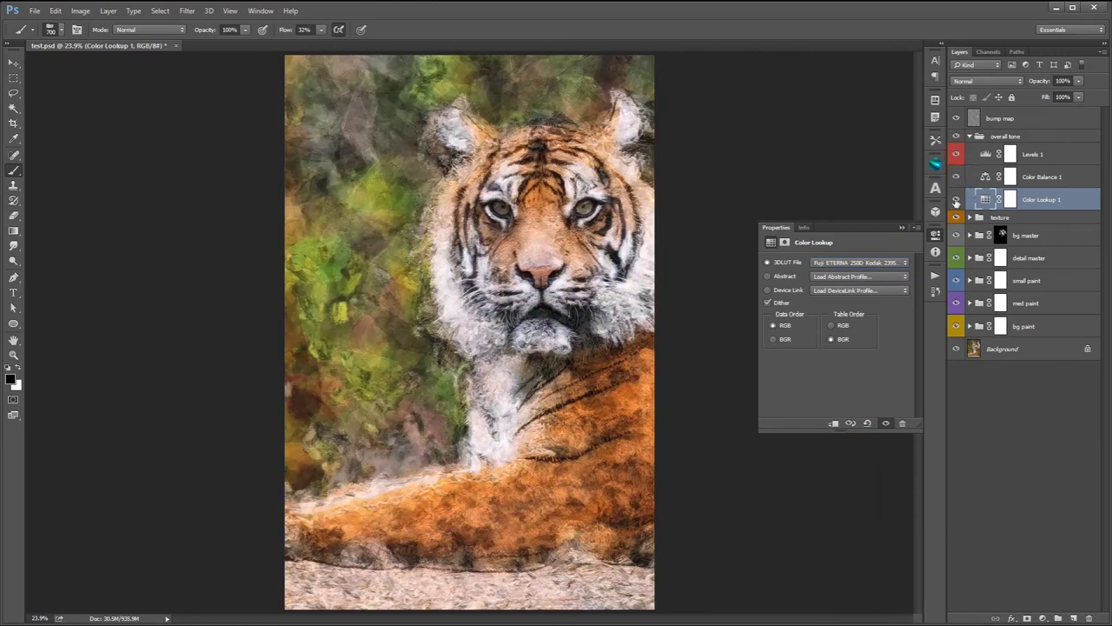
click(956, 200)
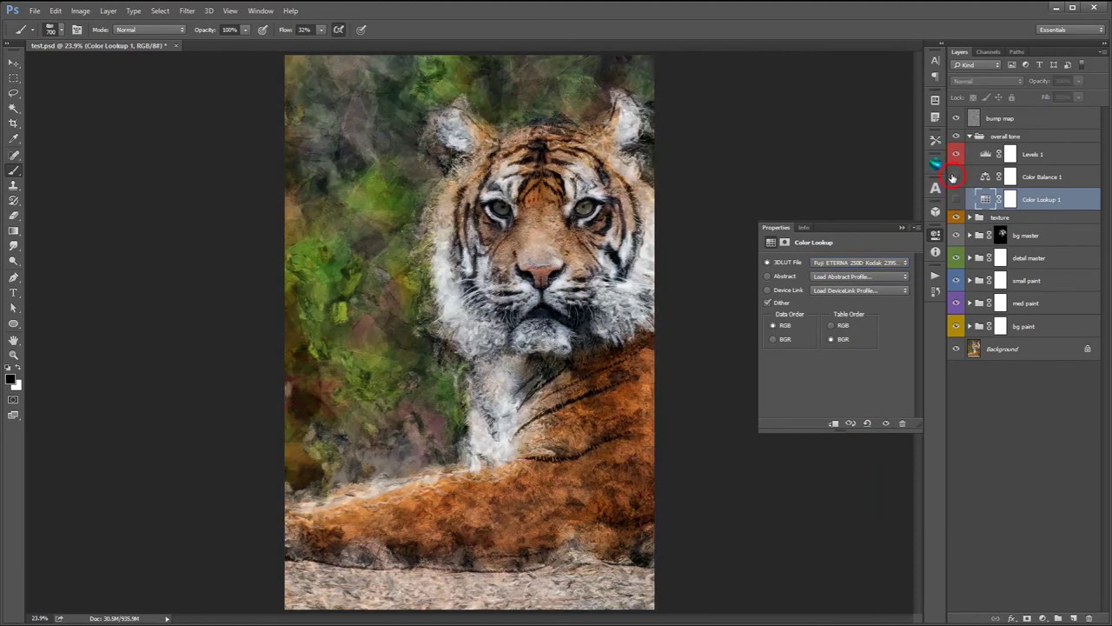
click(957, 153)
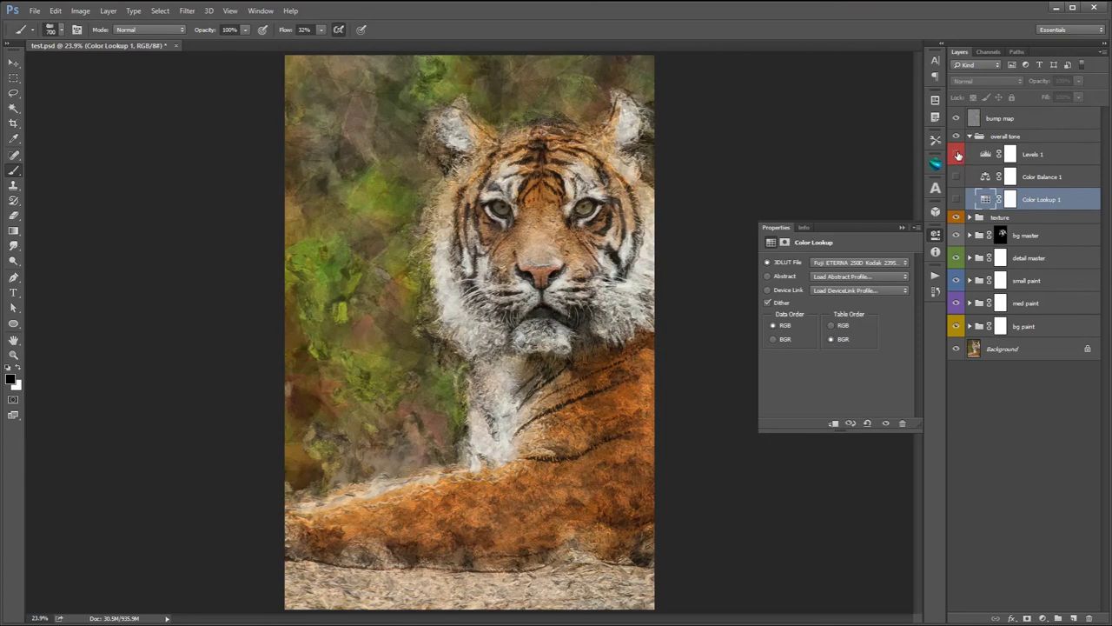
click(957, 154)
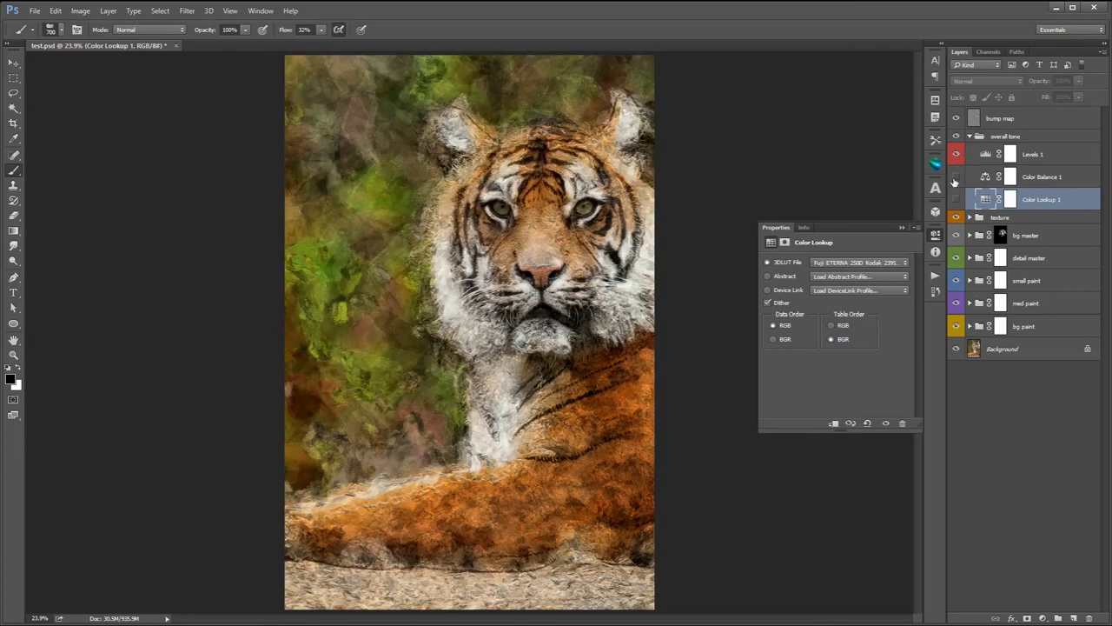
Collapse the Properties panel and overall tone group, then close the tiger document without saving.
click(901, 227)
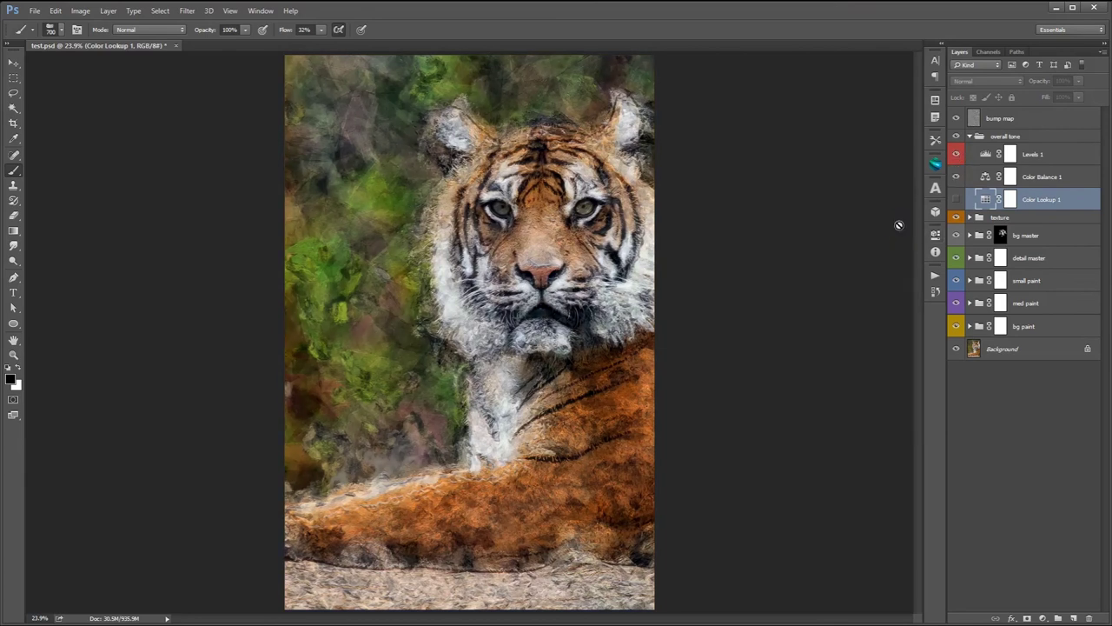
click(969, 136)
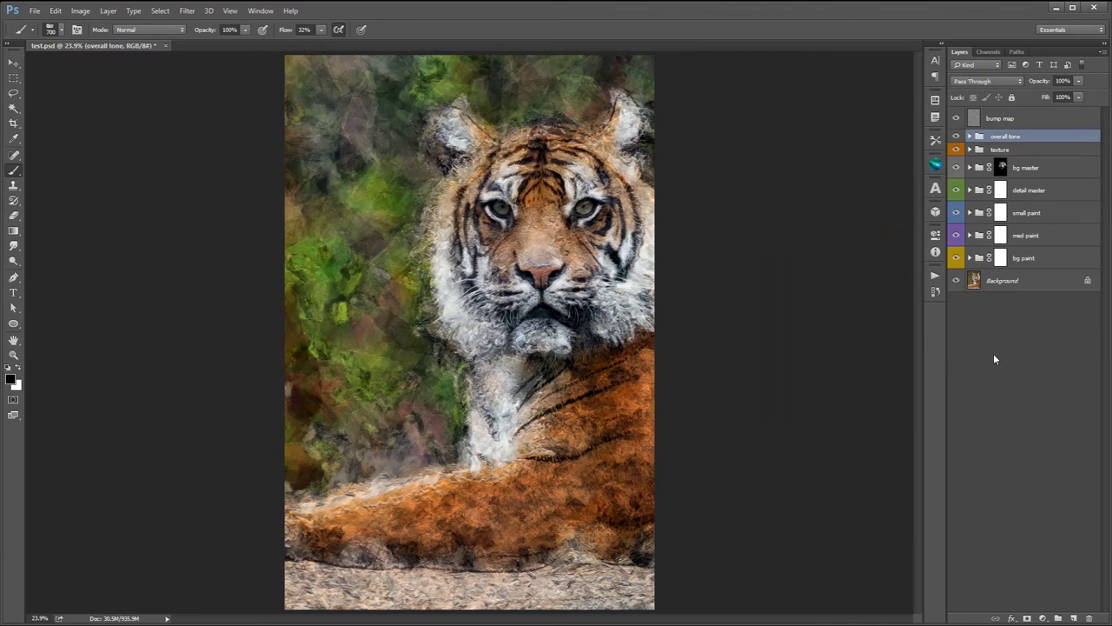
click(1000, 356)
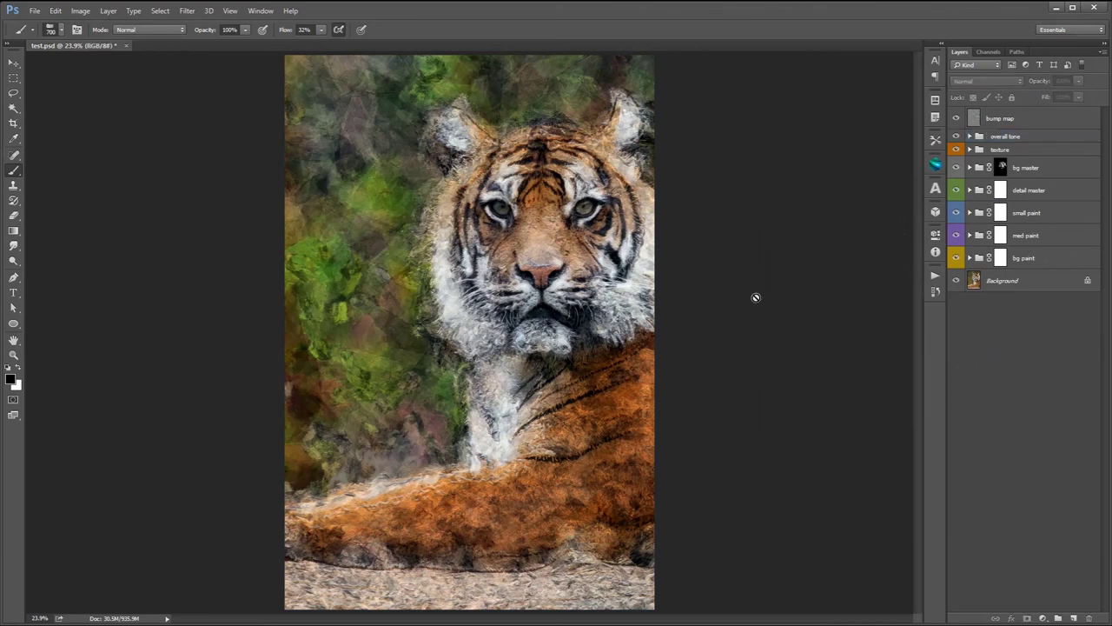
click(127, 46)
click(309, 136)
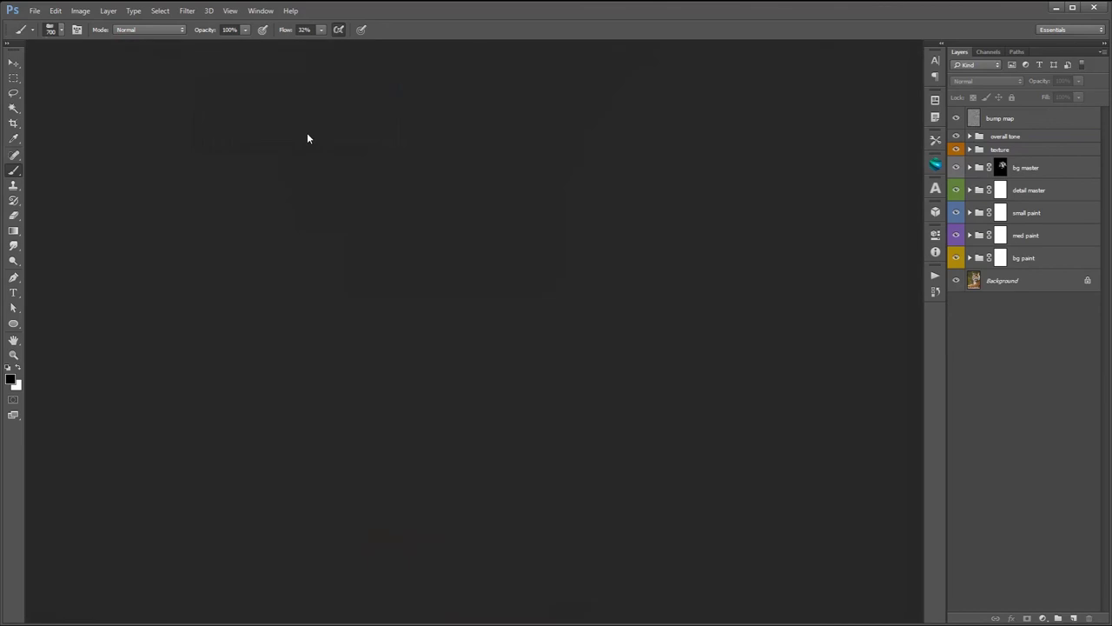